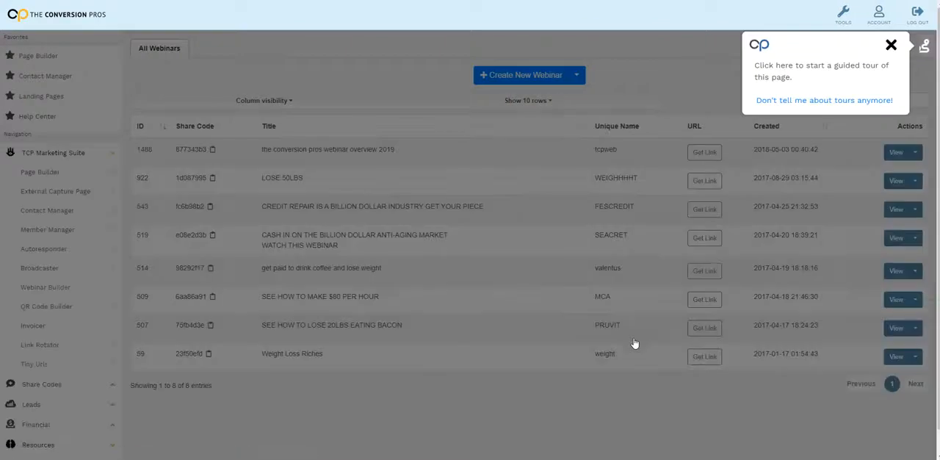
Dismiss the guided tour prompt, create a new webinar, and switch its page to edit mode.
left_click(891, 46)
left_click(523, 76)
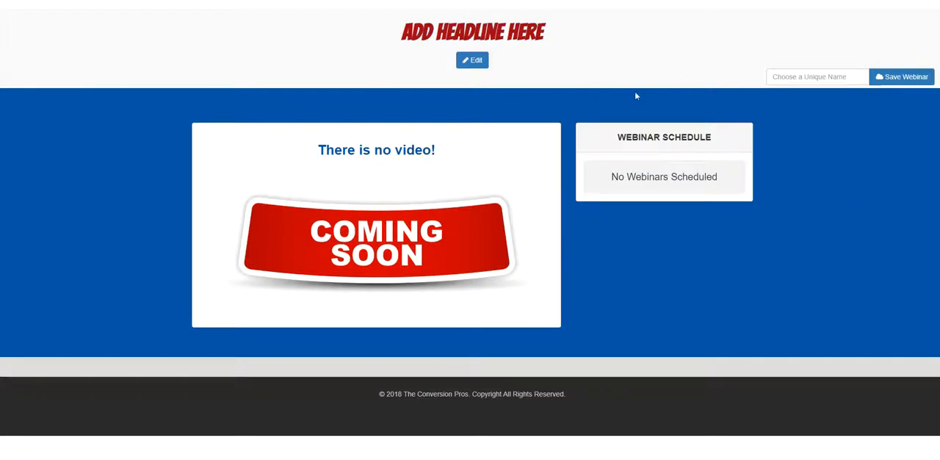
left_click(483, 62)
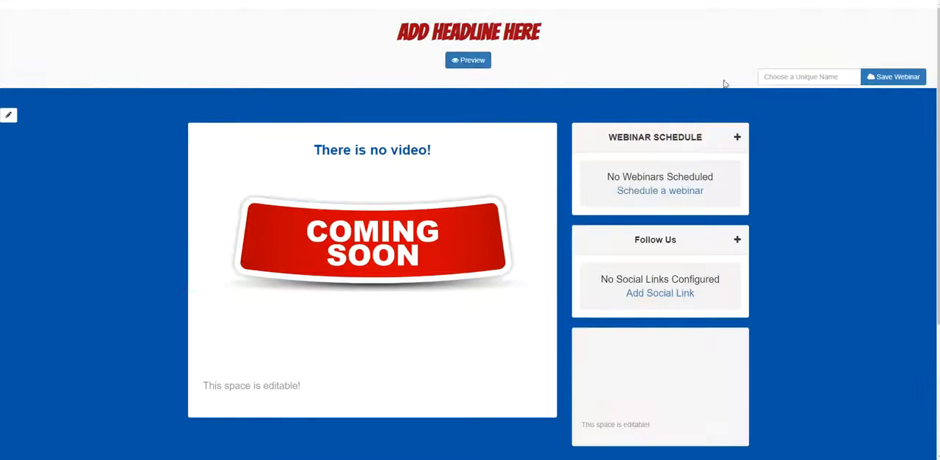
Give the webinar the unique name webdemo and try to save it.
left_click(779, 82)
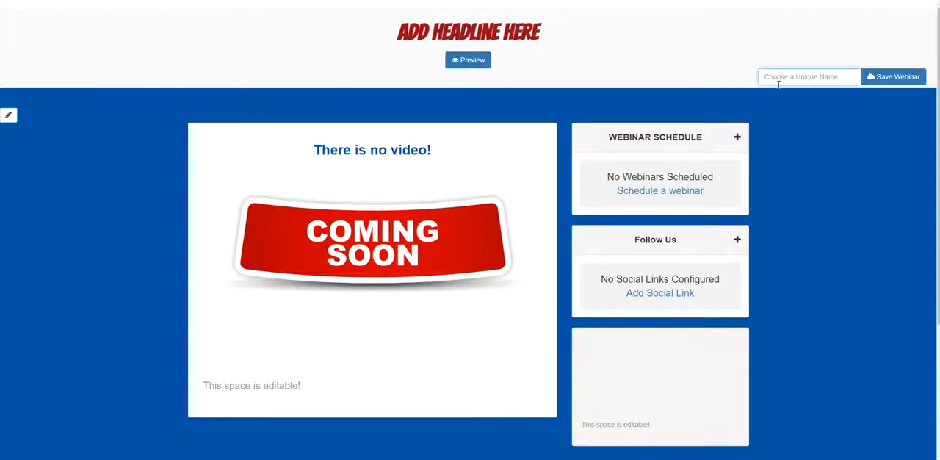
type("webdemo")
left_click(912, 79)
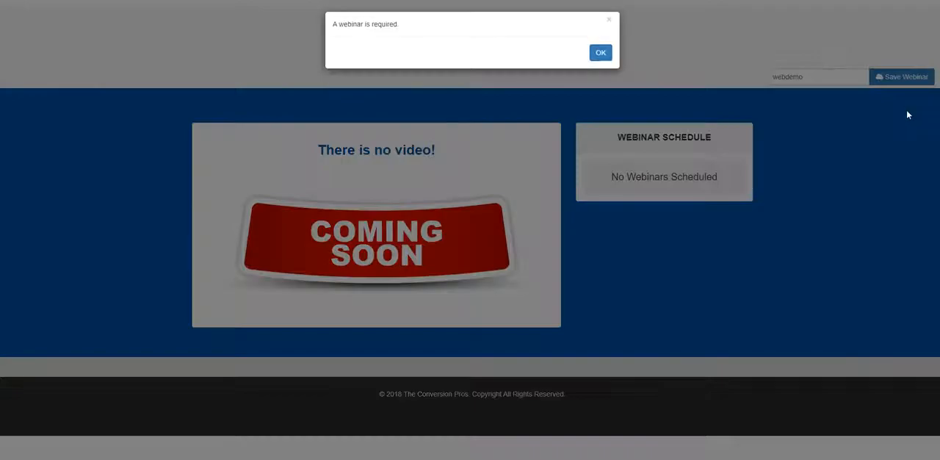
left_click(609, 64)
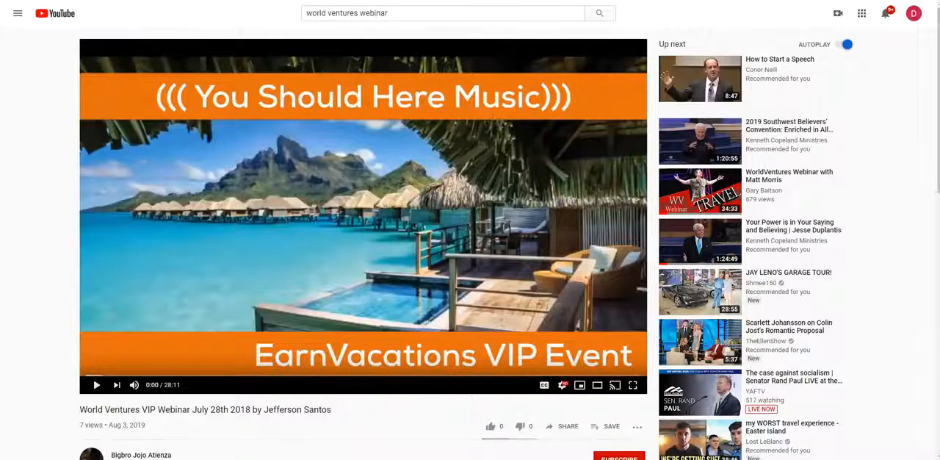
Copy the World Ventures webinar's video code on YouTube and open a new schedule entry on the webinar page in edit mode.
right_click(160, 0)
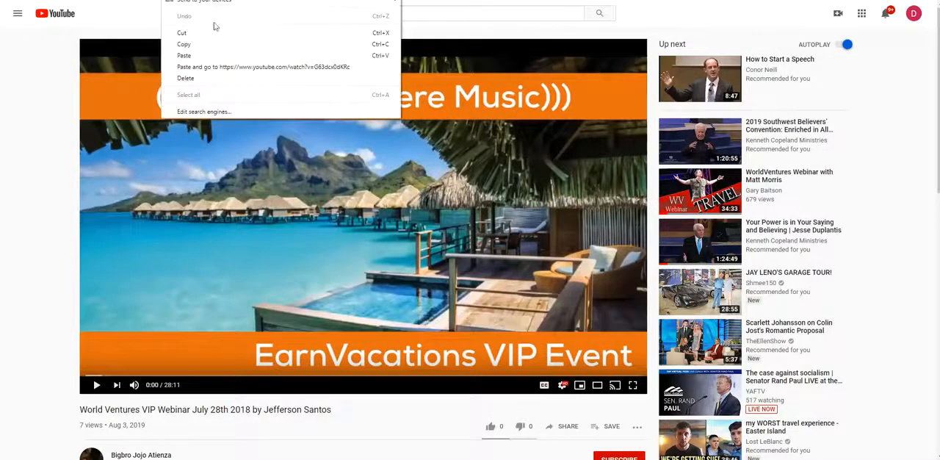
left_click(211, 40)
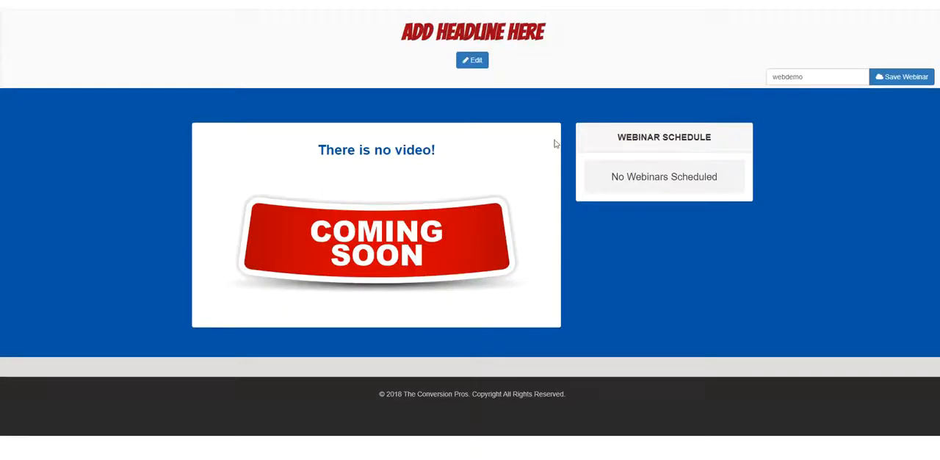
left_click(472, 61)
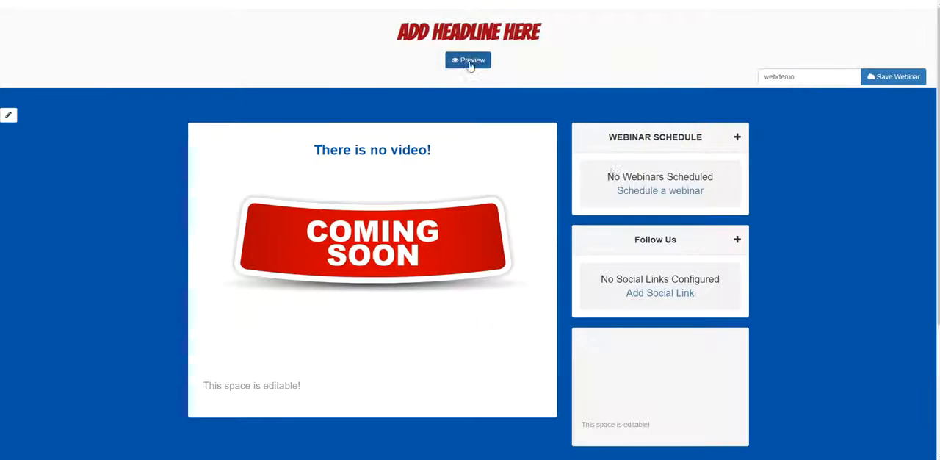
left_click(661, 192)
Try to paste the copied video code as the schedule entry's YouTube code.
left_click(649, 229)
right_click(648, 231)
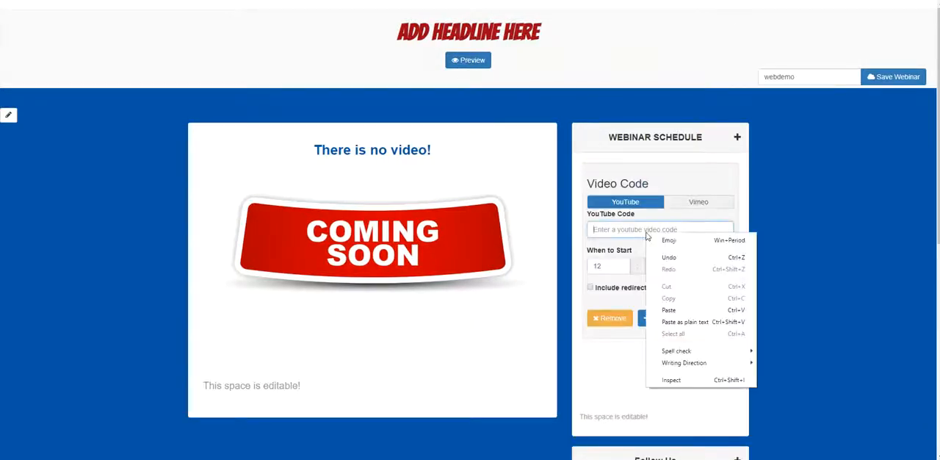
left_click(700, 313)
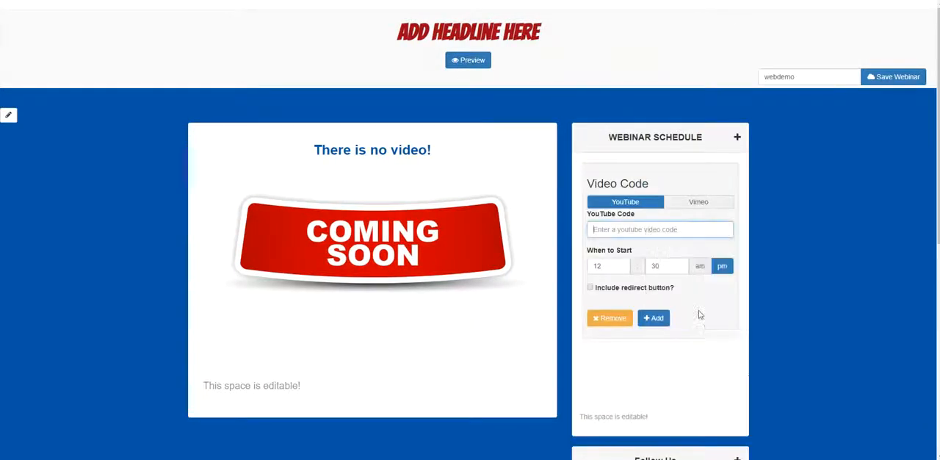
right_click(647, 234)
left_click(668, 313)
key("ctrl+v")
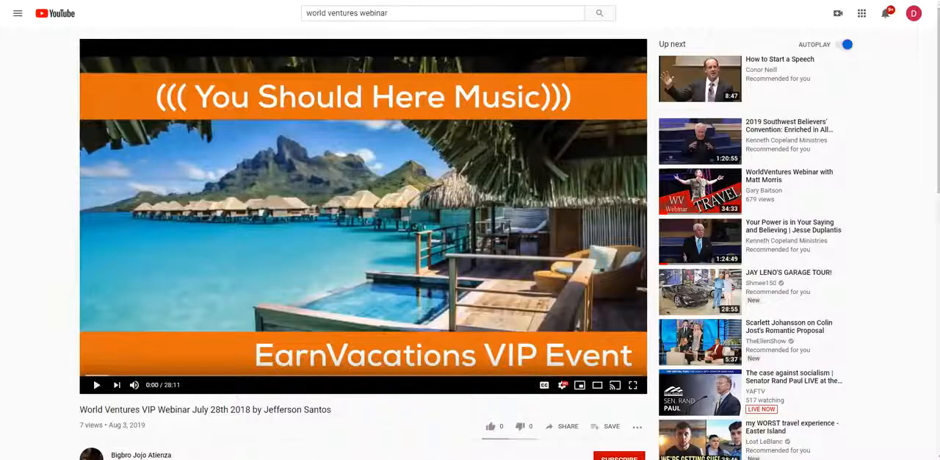
Copy the code G63dcx0dKRc from the YouTube video's address again and enter it as the schedule entry's YouTube code.
right_click(159, 0)
left_click(186, 43)
left_click(514, 0)
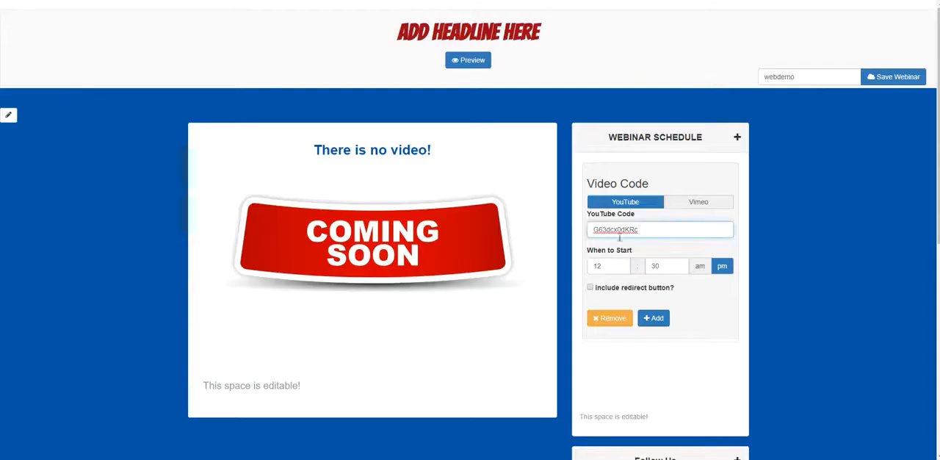
Set the scheduled webinar's start time to 12:00 am and include a redirect button.
double_click(656, 265)
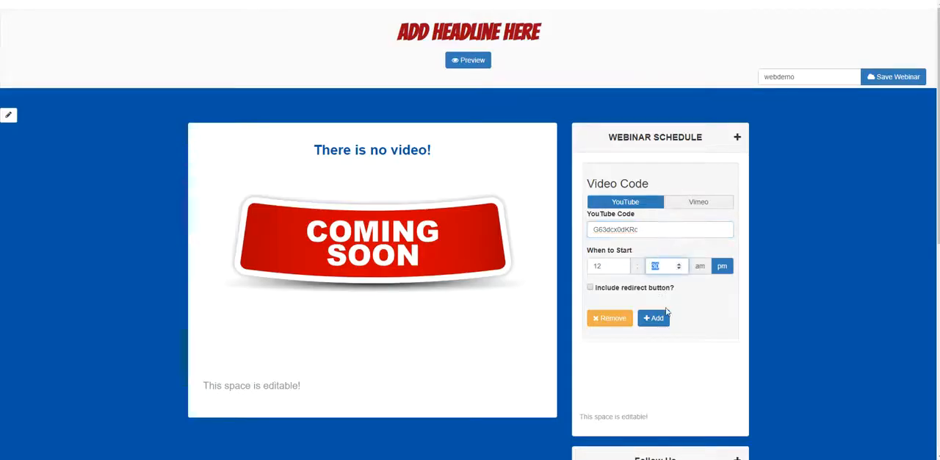
left_click(704, 270)
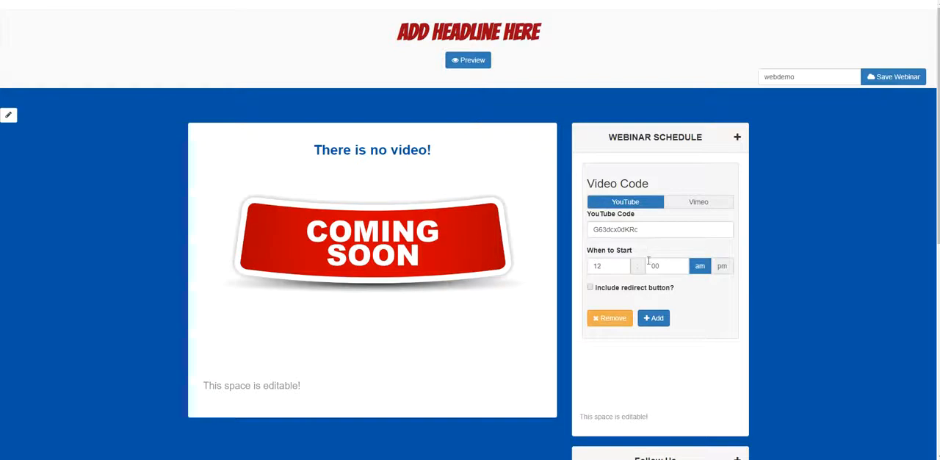
left_click(589, 288)
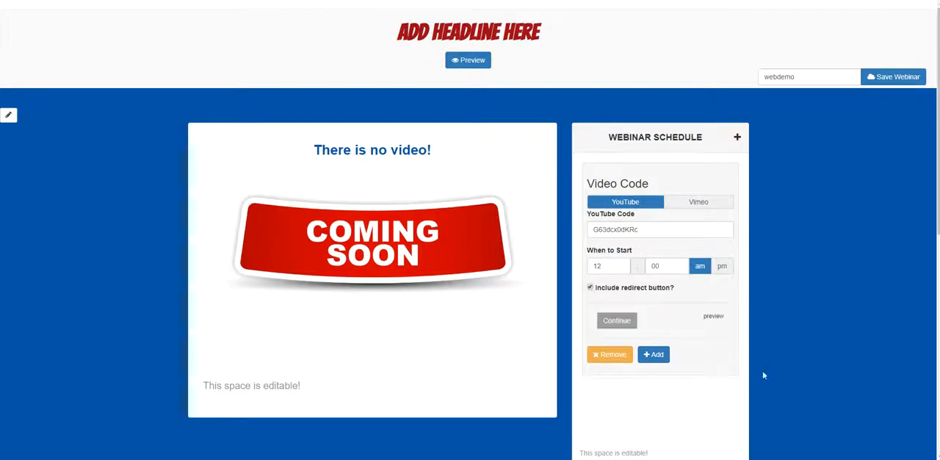
Open the redirect button's settings and change its label to JOIN NOW.
scroll(568, 184, "down", 1)
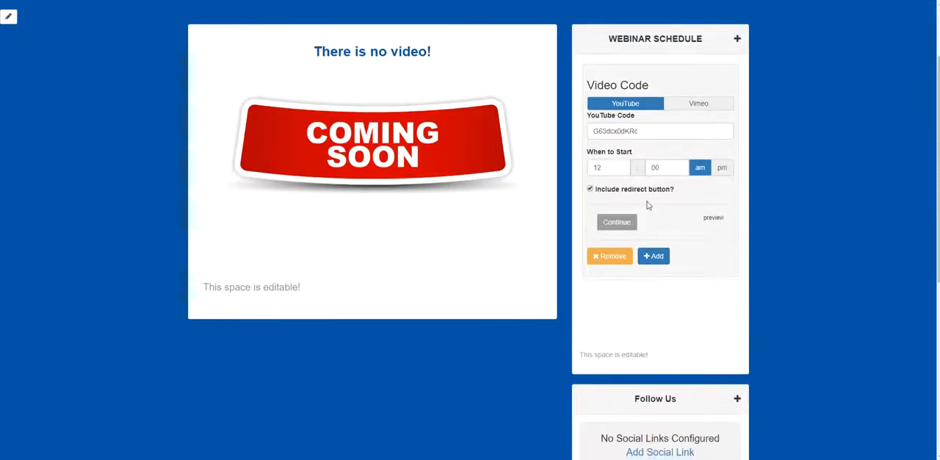
left_click(618, 227)
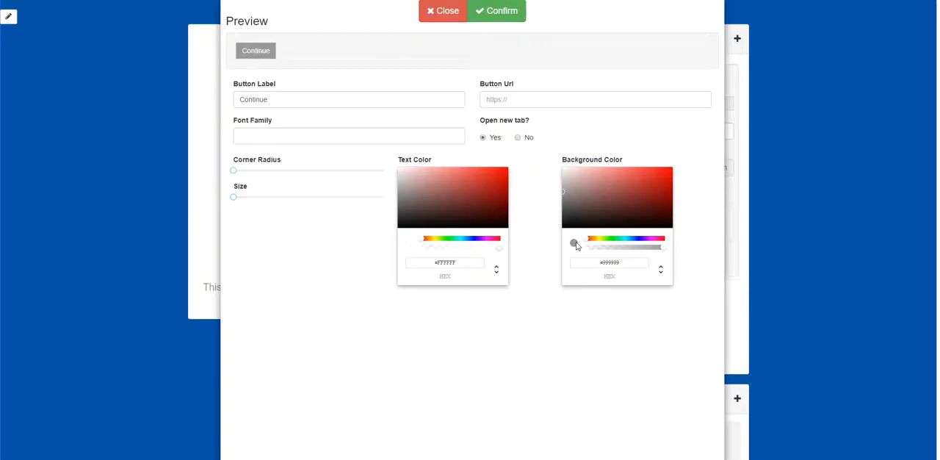
double_click(296, 101)
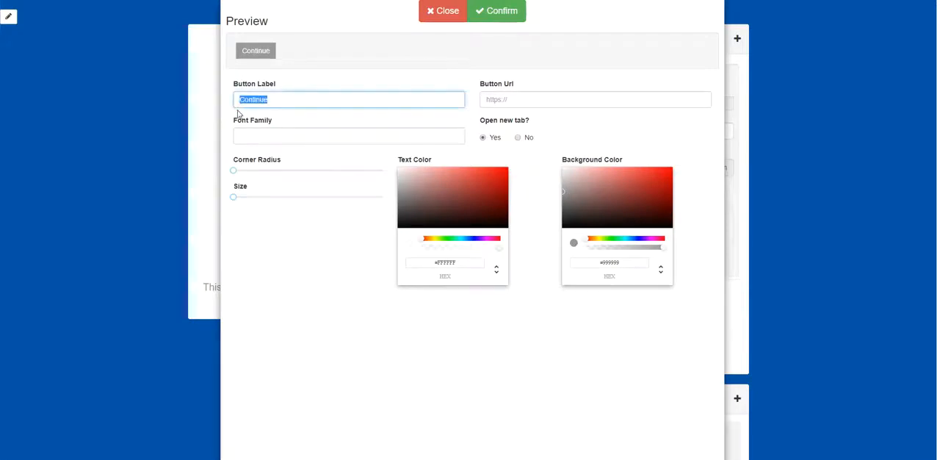
type("join no")
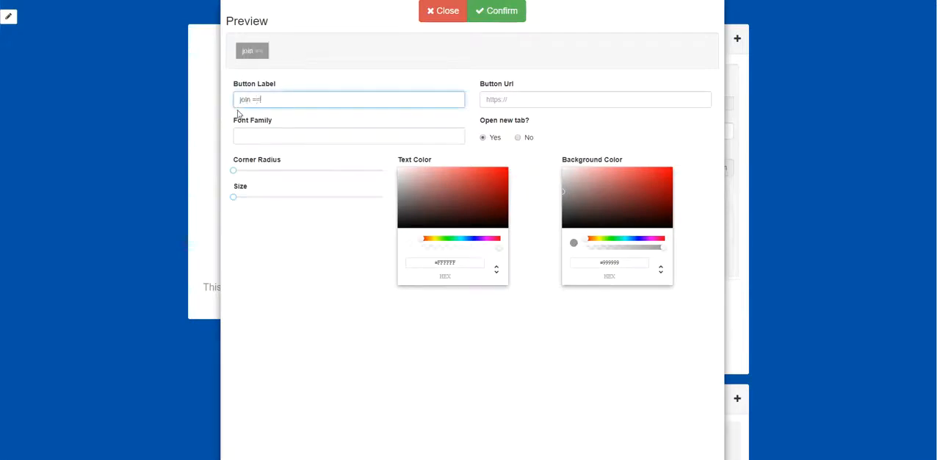
key("BackSpace")
key("BackSpace")
key("BackSpace")
key("BackSpace")
key("BackSpace")
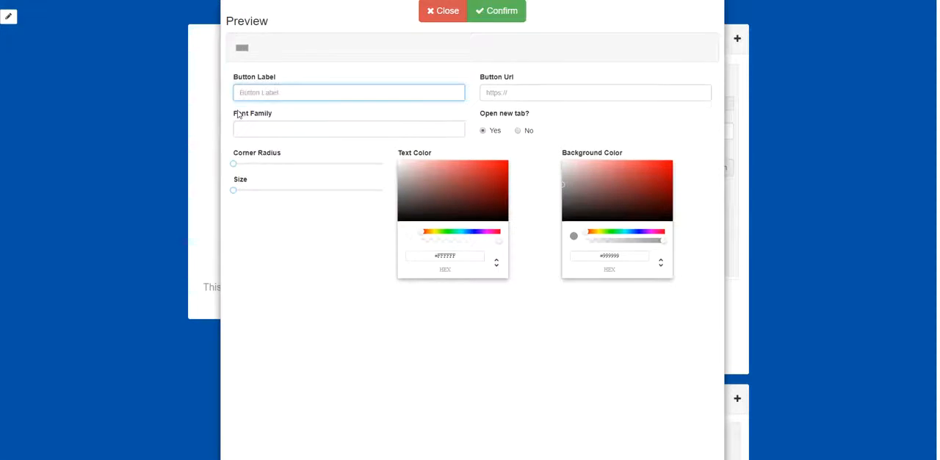
type("JOIN NOW")
left_click(534, 101)
type("h")
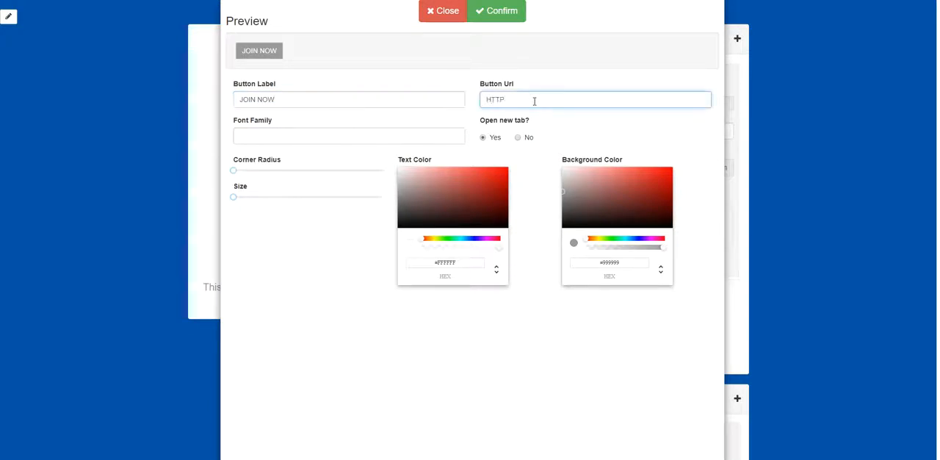
key("BackSpace")
type("h")
type("ttps://www")
key("BackSpace")
key("BackSpace")
key("BackSpace")
type("us")
type("ername.")
type("n.")
type("pros.com/sl/pagename")
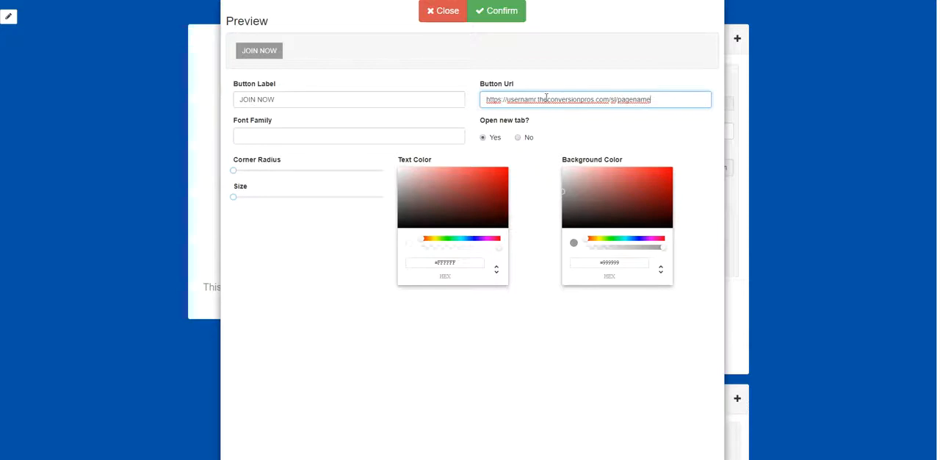
type(".")
left_click_drag(653, 101, 446, 101)
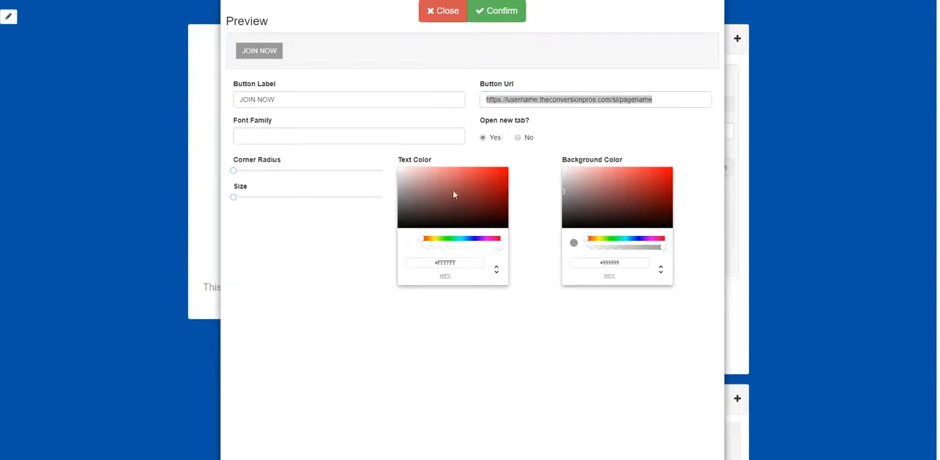
Give the redirect button a #3DD1DA background and near-black text, adjust its corner radius, and confirm the design.
left_click_drag(417, 175, 398, 170)
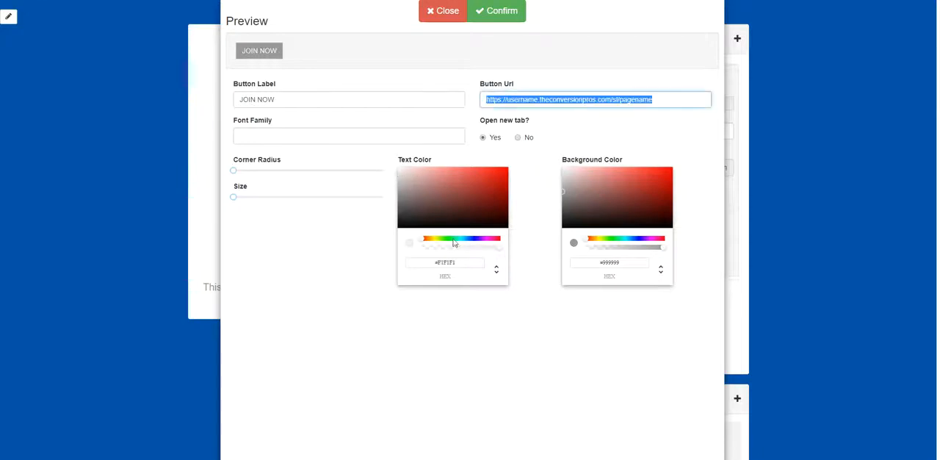
left_click(625, 238)
left_click(641, 176)
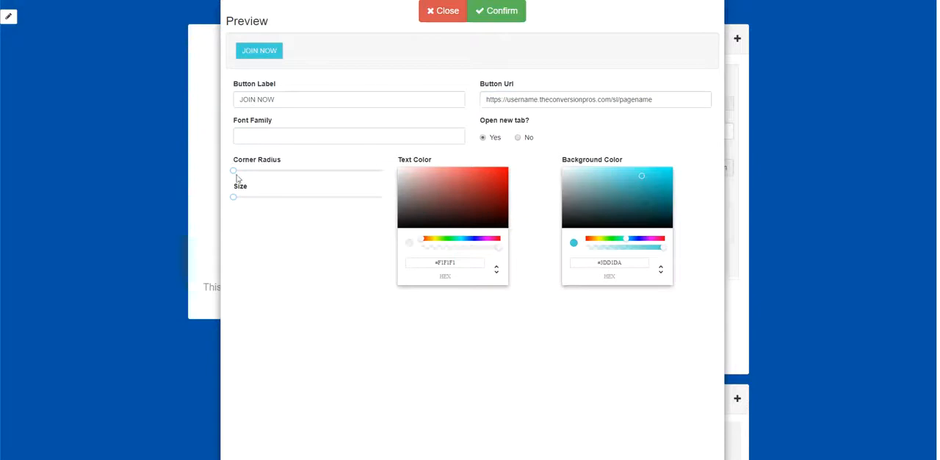
left_click_drag(233, 170, 243, 185)
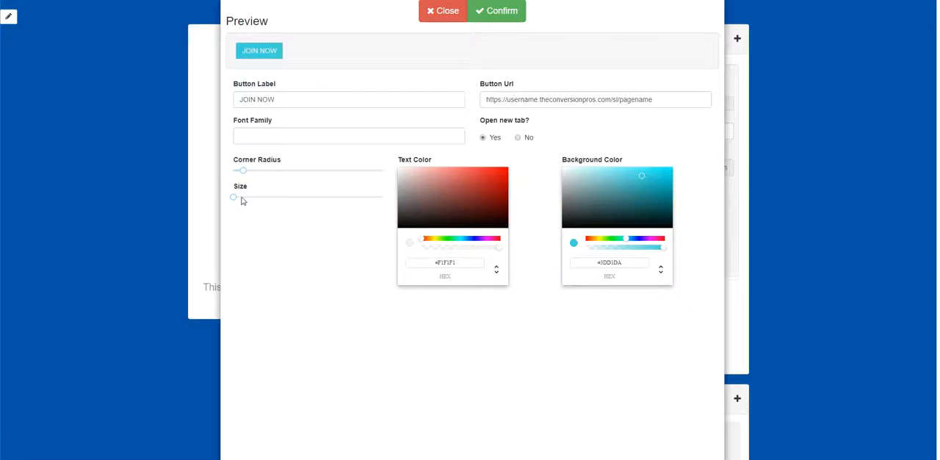
left_click(406, 225)
left_click(506, 12)
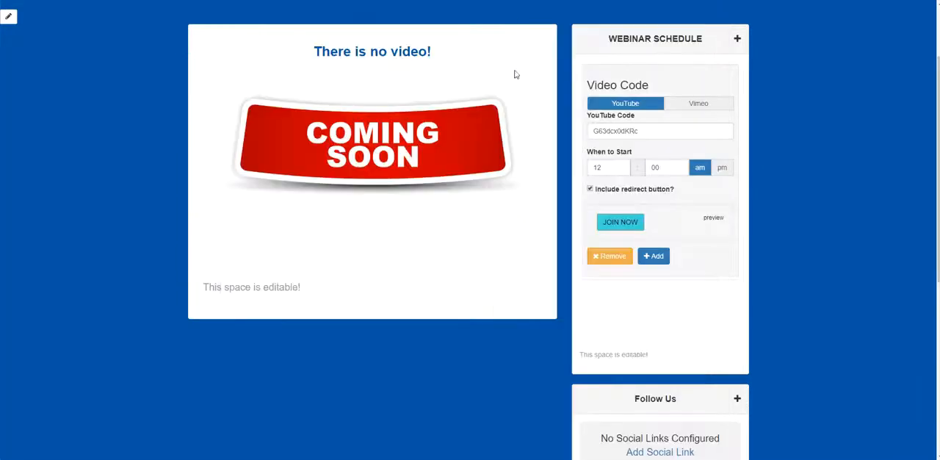
Add a second video entry to the webinar schedule and review both entries.
scroll(690, 282, "down", 1)
scroll(667, 252, "up", 1)
left_click(659, 258)
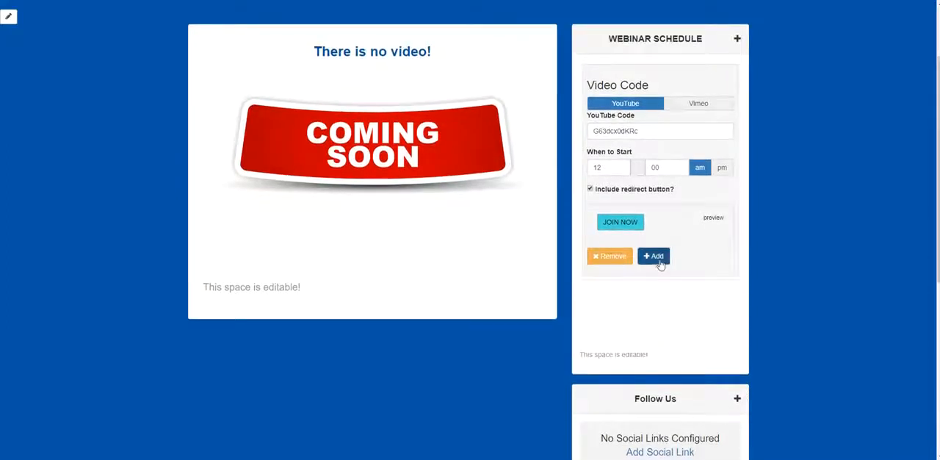
scroll(665, 279, "down", 4)
scroll(705, 287, "up", 2)
scroll(705, 287, "up", 3)
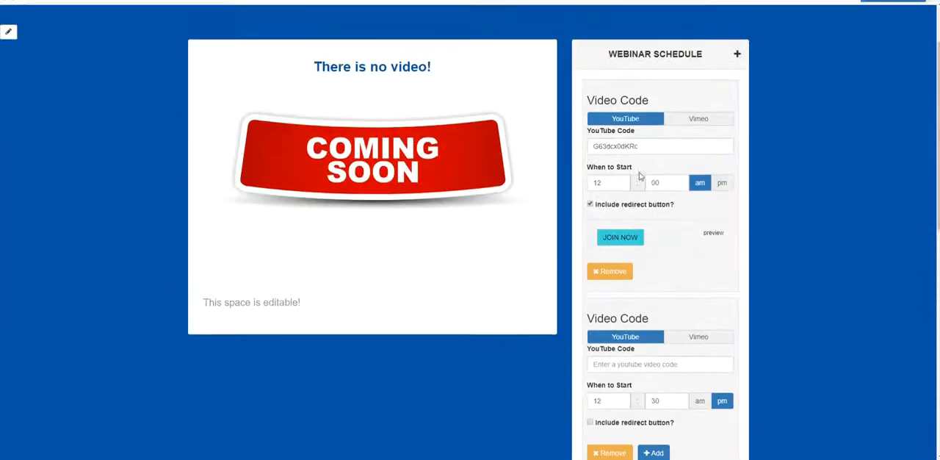
scroll(674, 200, "down", 1)
scroll(732, 230, "up", 2)
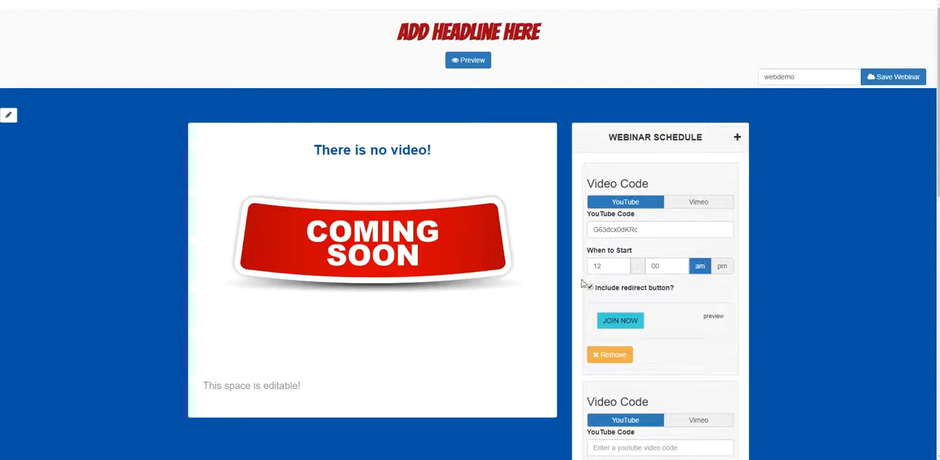
Replace the page's placeholder headline with GET PAID TO TAKE LUXURY VACATIONS WATCH OUR WEBINAR.
left_click(499, 37)
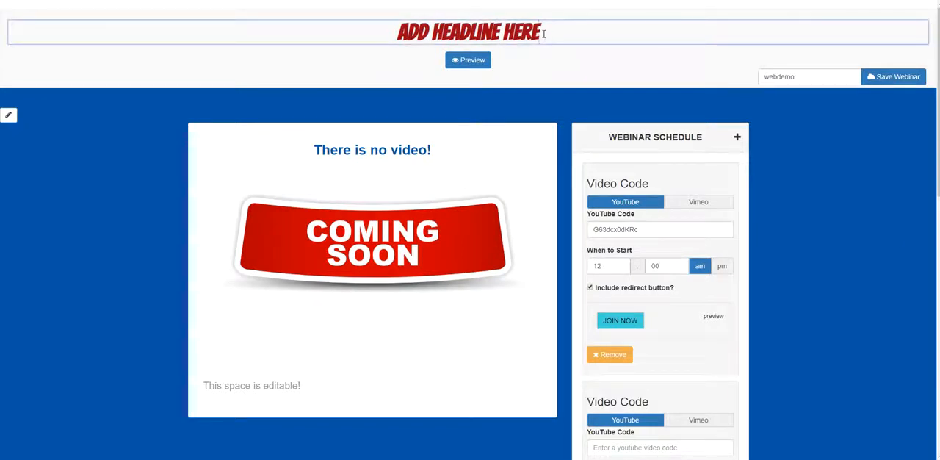
key("BackSpace")
key("BackSpace")
key("BackSpace")
key("BackSpace")
key("BackSpace")
key("BackSpace")
key("BackSpace")
key("BackSpace")
key("BackSpace")
key("BackSpace")
key("BackSpace")
key("BackSpace")
key("BackSpace")
key("BackSpace")
key("BackSpace")
key("BackSpace")
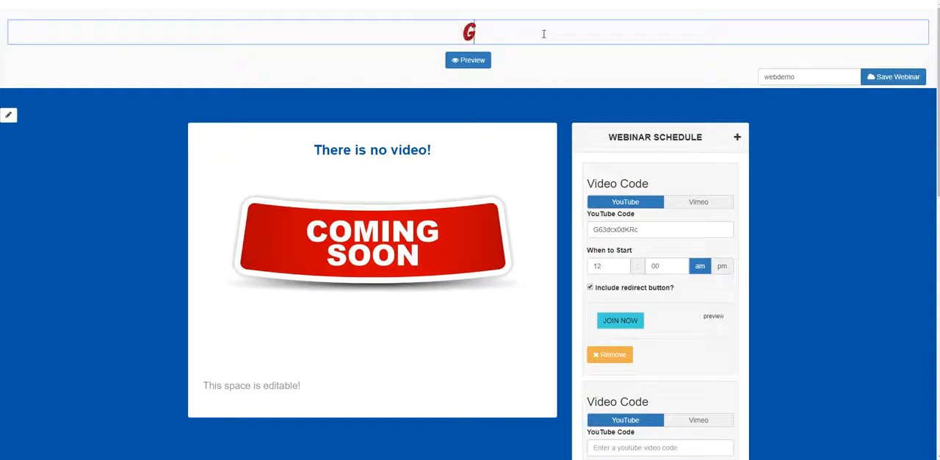
type("GET PAID TO TS")
key("BackSpace")
type("AKE LUXURY VACATIONS")
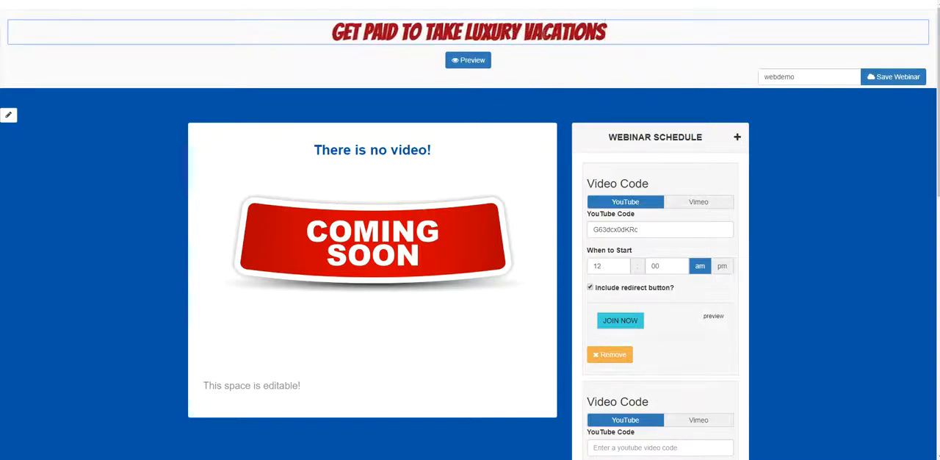
type(" WATC")
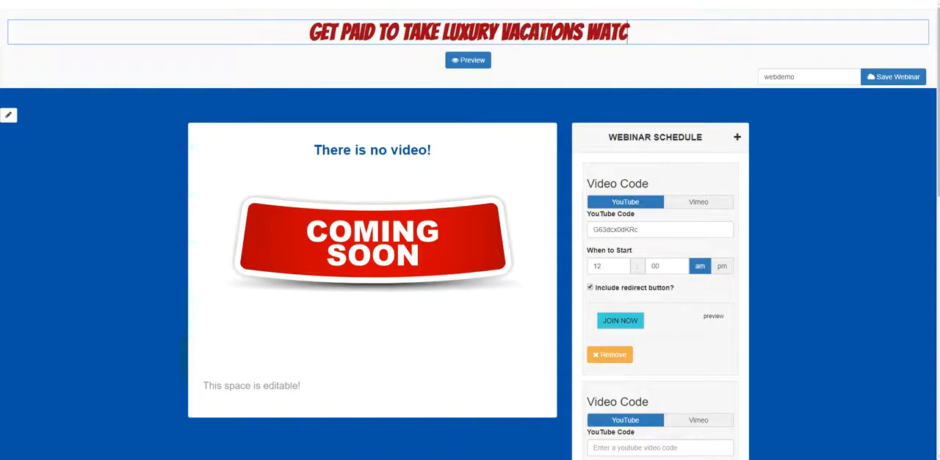
type("H OUR WEBI")
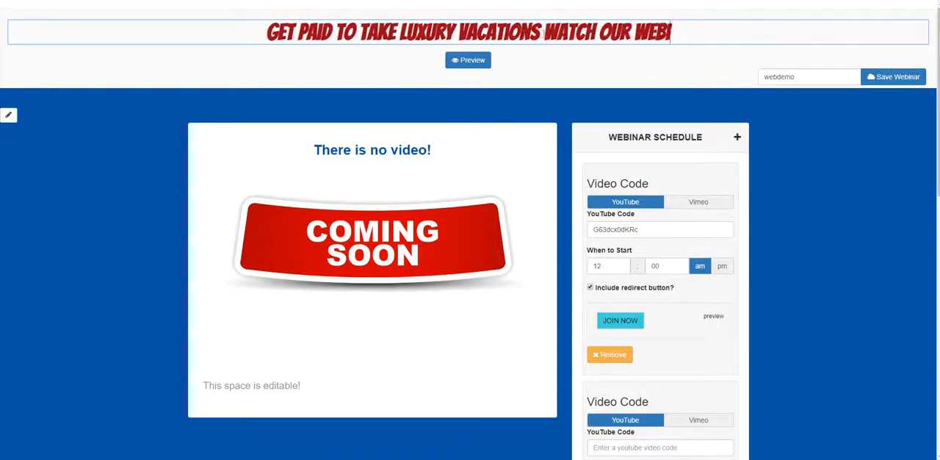
type("NAR")
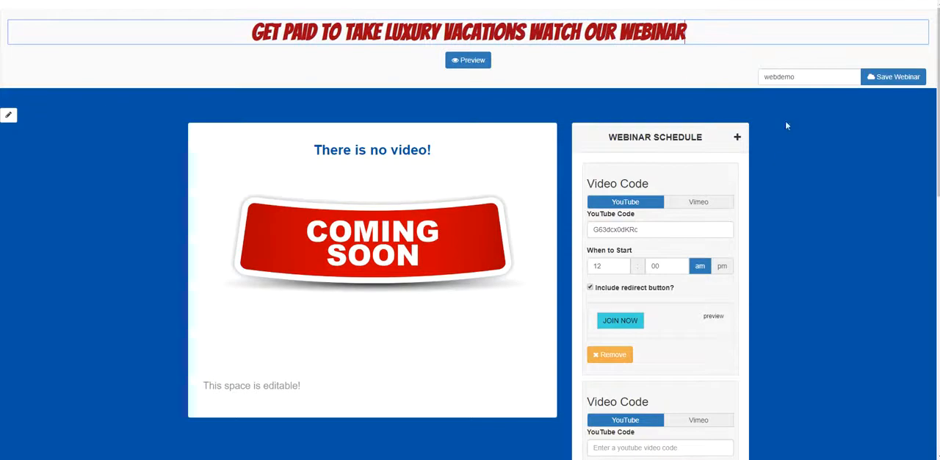
Change the page's background color to the turquoise #39C4CB and close the color picker.
left_click(8, 115)
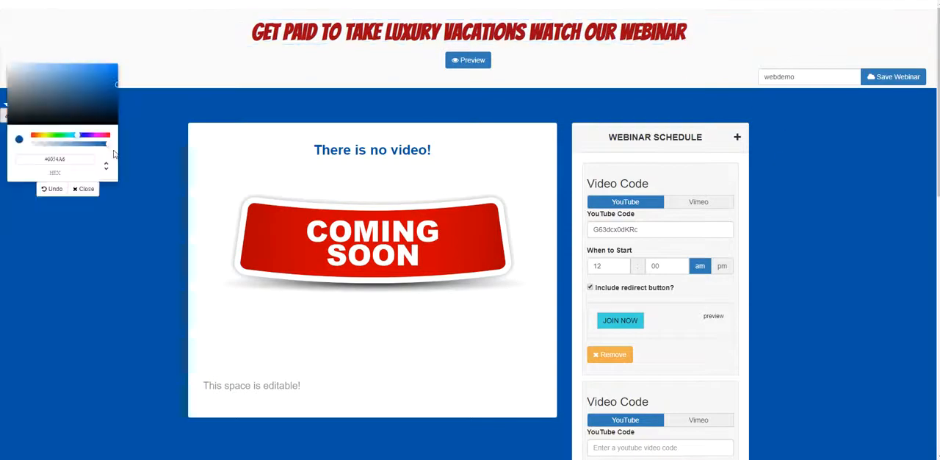
left_click(72, 136)
left_click_drag(72, 136, 72, 137)
left_click(88, 75)
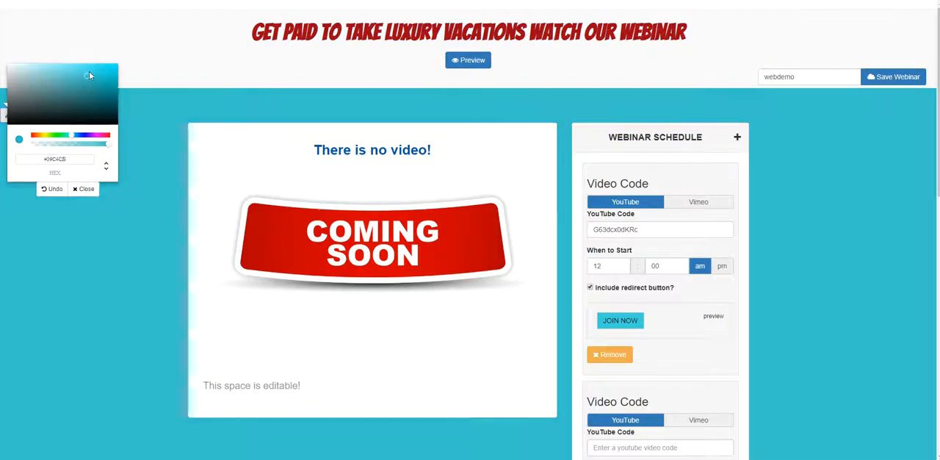
left_click(83, 189)
Examine the page against its new background, including both video entries in the webinar schedule.
scroll(818, 143, "down", 1)
scroll(893, 157, "up", 1)
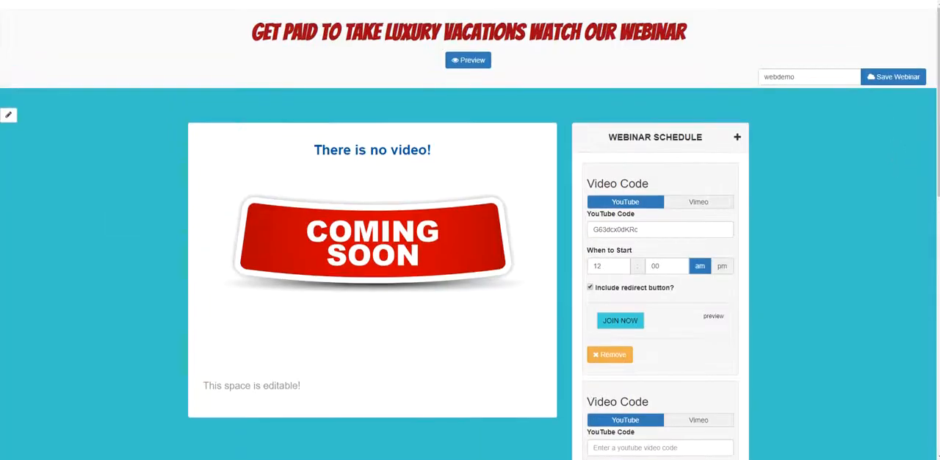
scroll(893, 157, "down", 3)
scroll(504, 103, "up", 3)
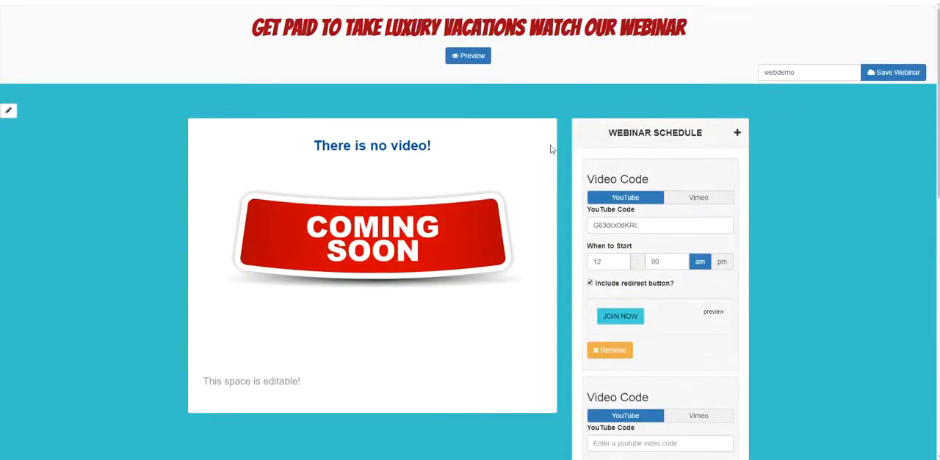
scroll(630, 202, "down", 1)
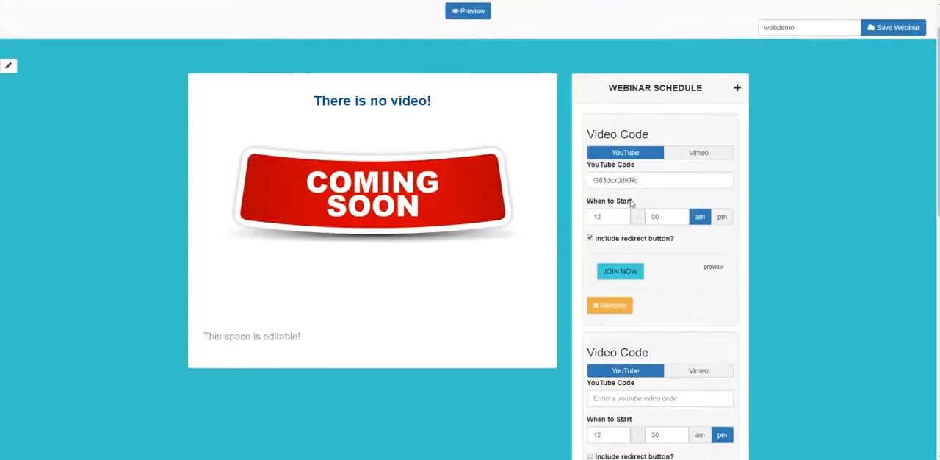
scroll(630, 203, "down", 4)
scroll(660, 181, "up", 4)
scroll(610, 118, "down", 1)
Copy the first video entry's YouTube code G63dcx0dKRc into the second entry's YouTube code.
double_click(614, 132)
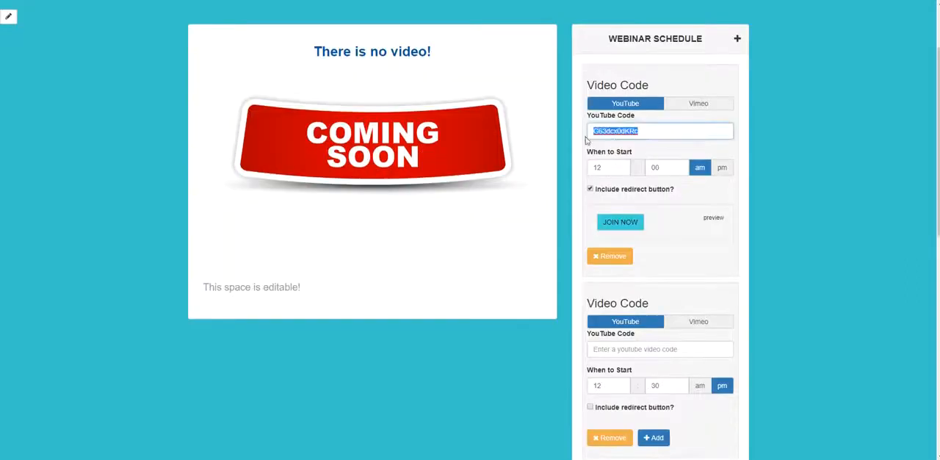
right_click(614, 135)
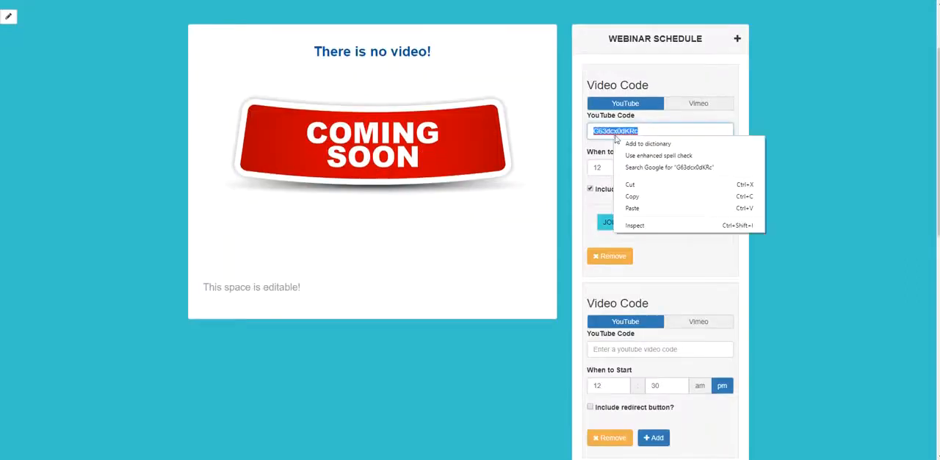
left_click(654, 198)
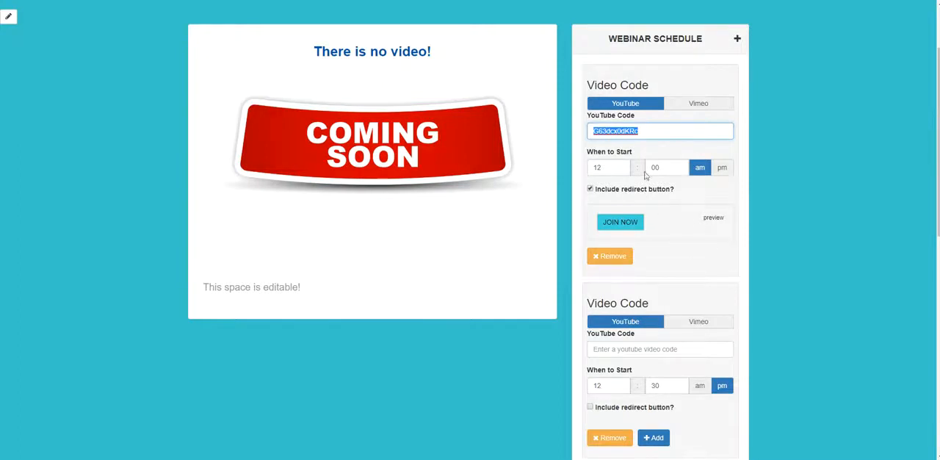
scroll(673, 256, "down", 2)
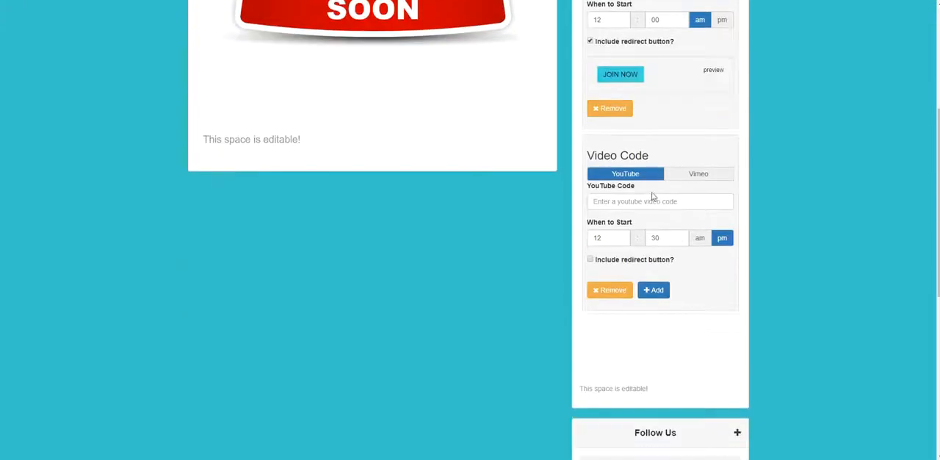
right_click(651, 203)
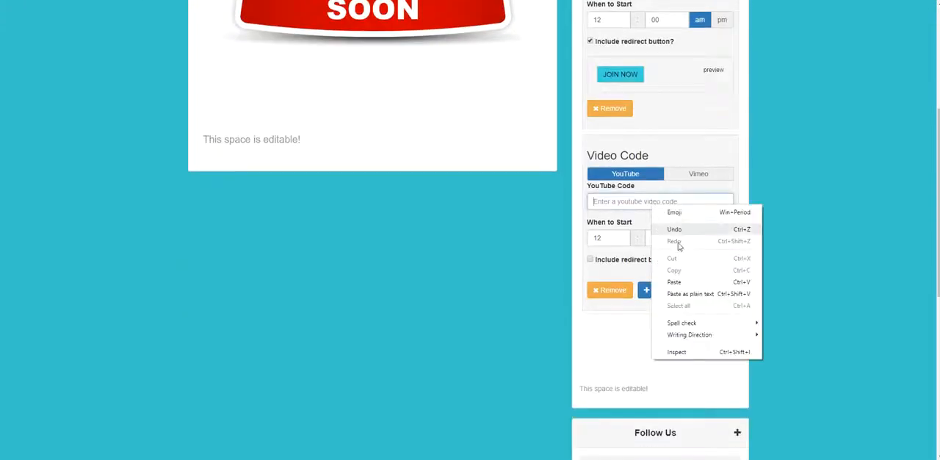
left_click(686, 282)
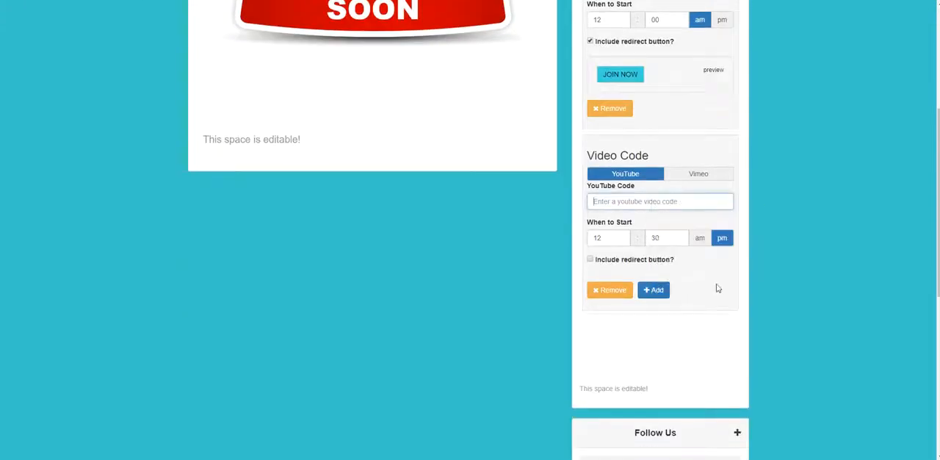
Set the second video entry's start time to 2:00 am.
double_click(614, 237)
type("2")
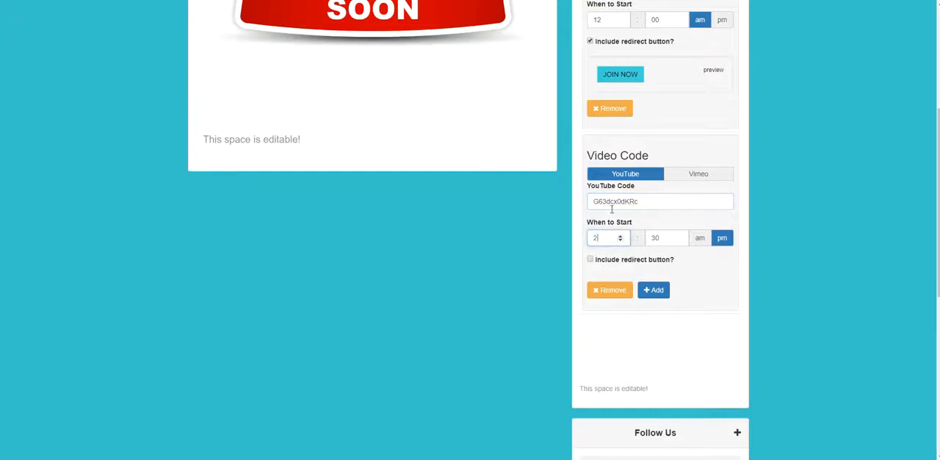
double_click(653, 237)
type("00")
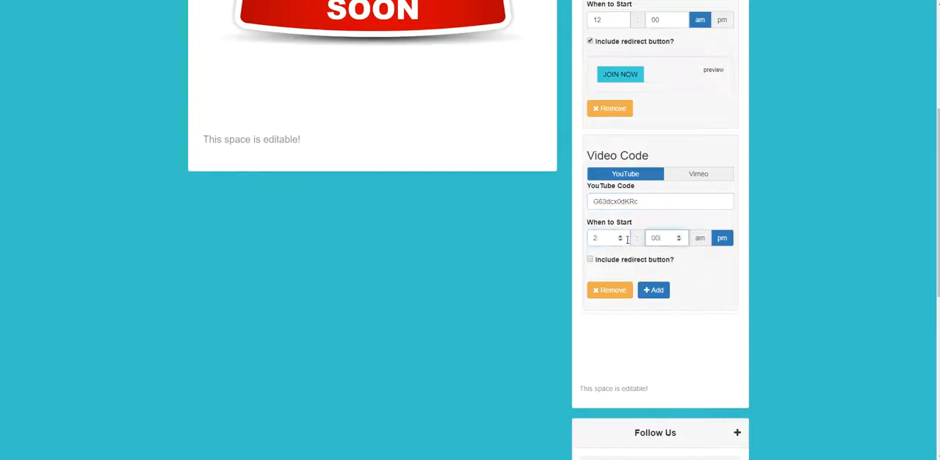
left_click(699, 238)
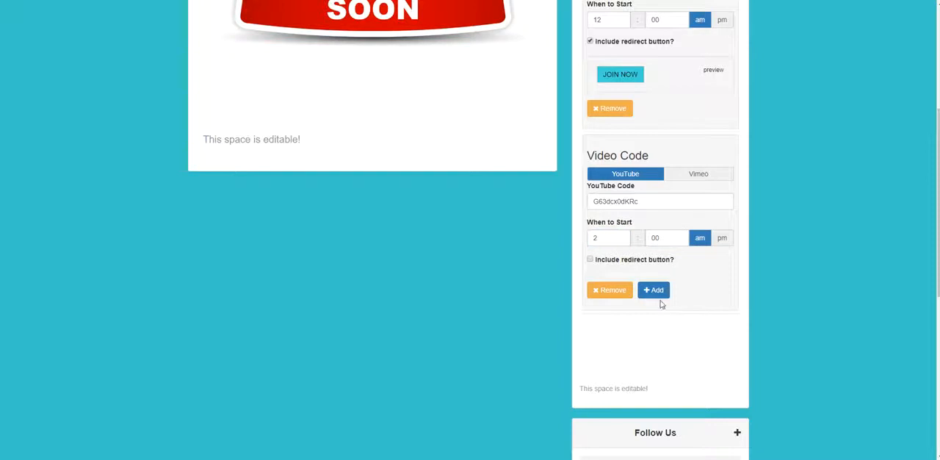
left_click(590, 260)
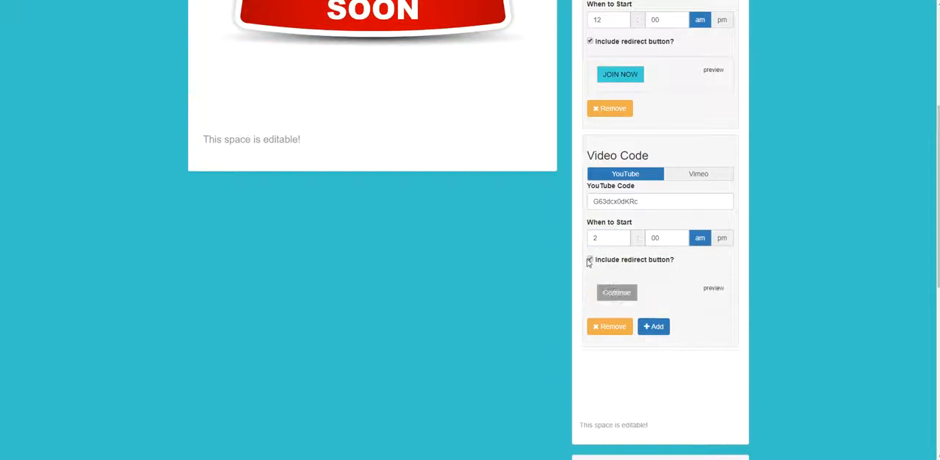
left_click(616, 291)
double_click(310, 100)
type("join")
key("BackSpace")
key("BackSpace")
key("BackSpace")
key("BackSpace")
key("BackSpace")
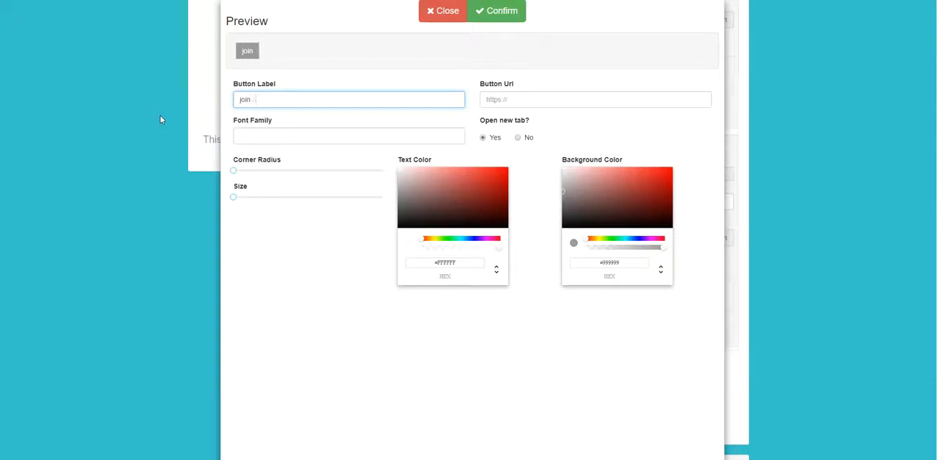
type("JOIN NOW")
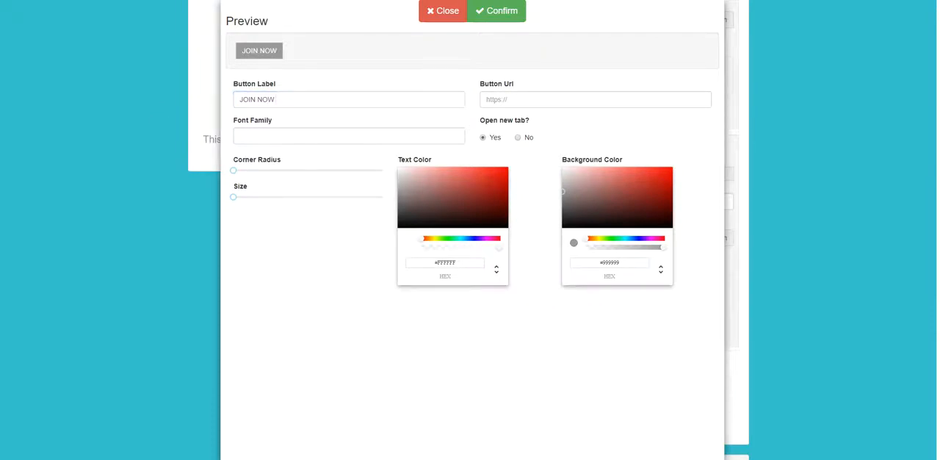
right_click(536, 95)
left_click(558, 171)
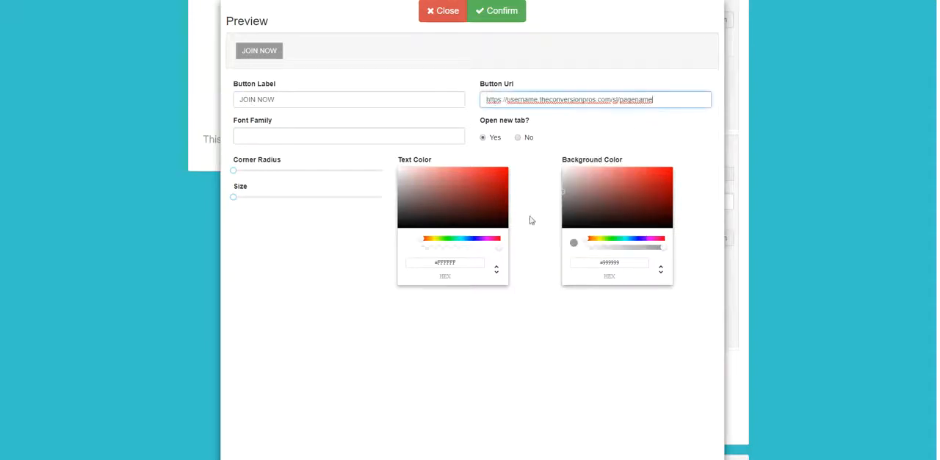
Give the second entry's redirect button #0C0707 text and a bright cyan background, and confirm the design.
left_click_drag(412, 186, 443, 225)
left_click_drag(639, 244, 625, 248)
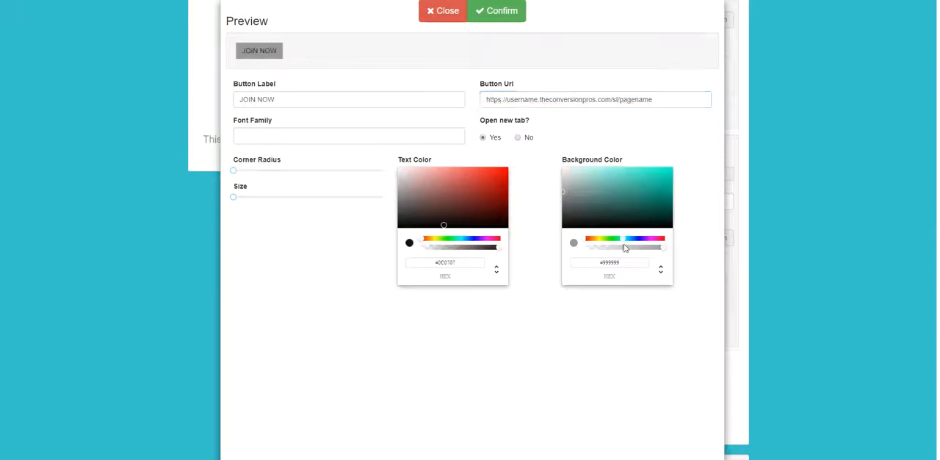
left_click(640, 182)
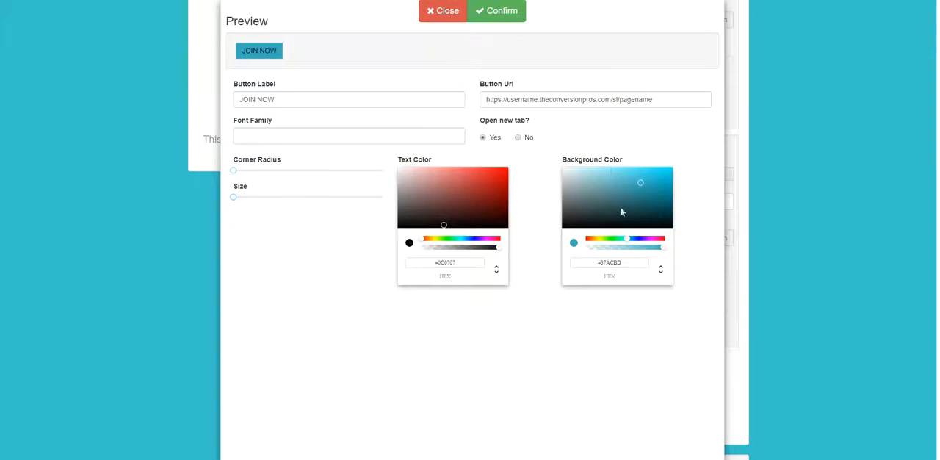
left_click(626, 239)
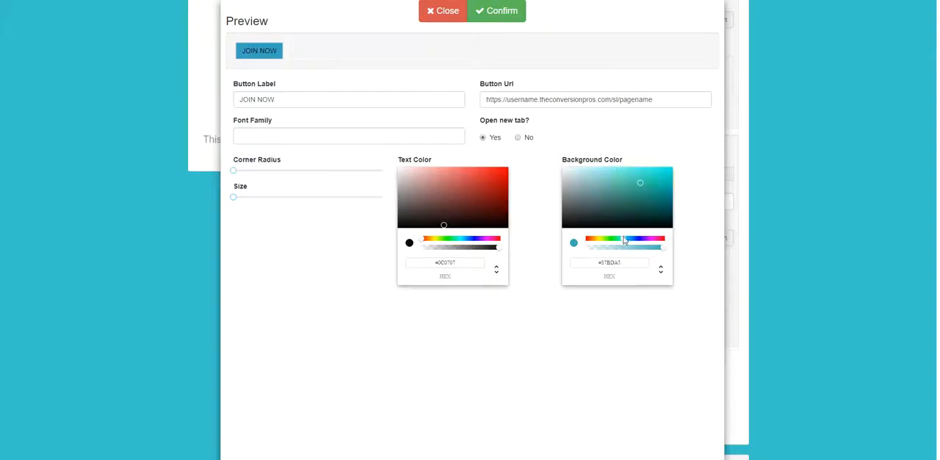
left_click(647, 168)
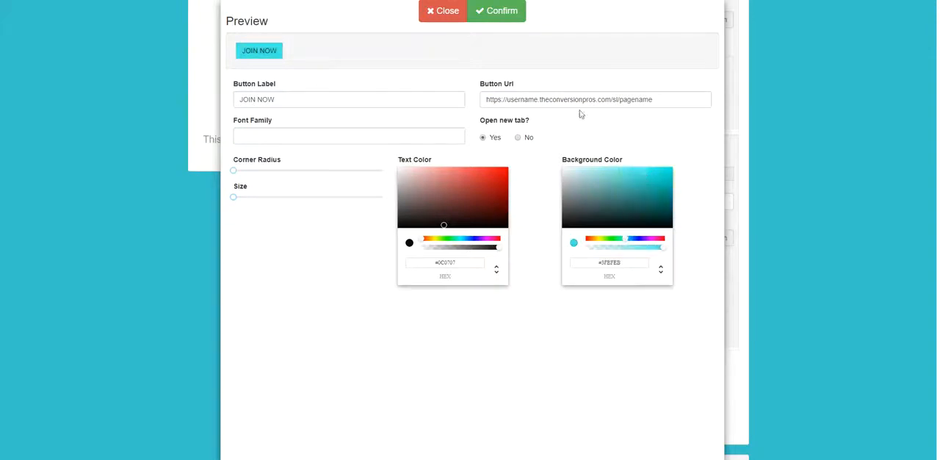
left_click(514, 16)
Match the second entry's JOIN NOW button background to the page background color #39C4CB and confirm it.
scroll(779, 275, "up", 2)
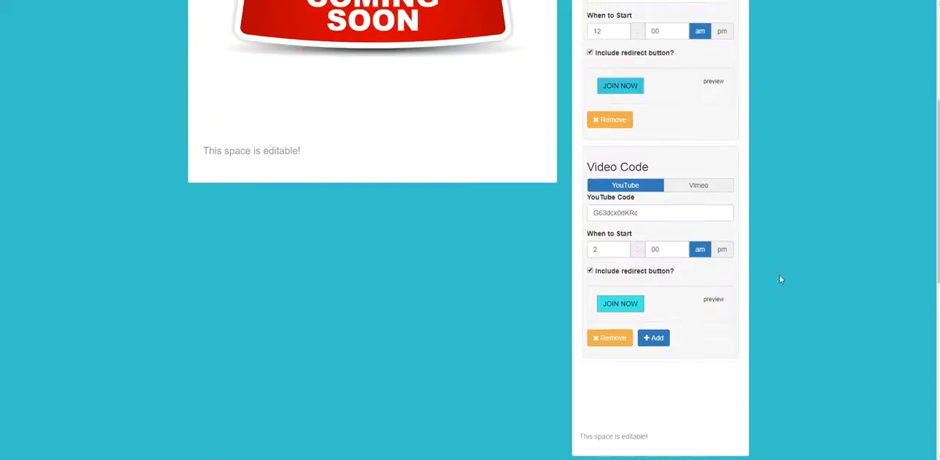
scroll(640, 255, "down", 2)
scroll(639, 267, "up", 2)
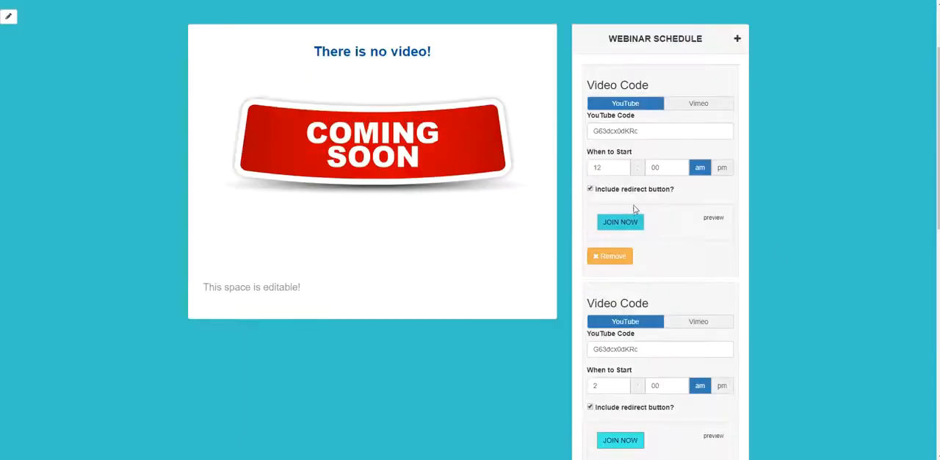
scroll(467, 241, "down", 1)
scroll(14, 105, "up", 3)
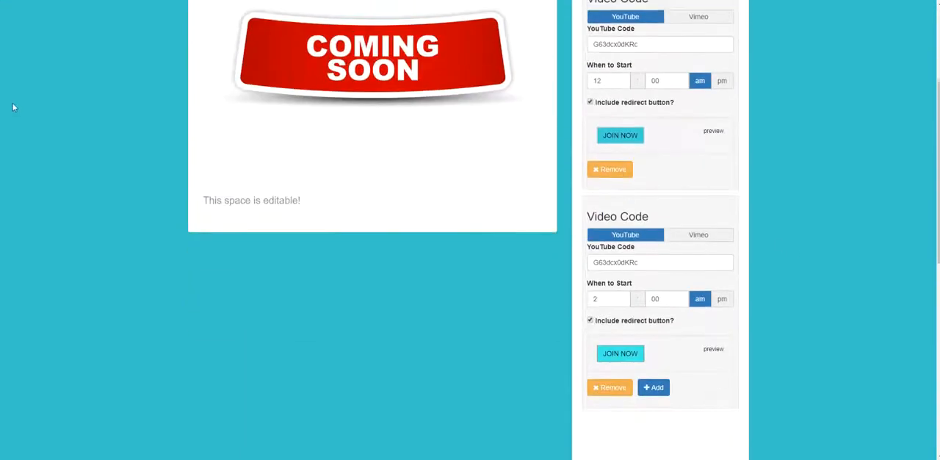
left_click(9, 66)
left_click_drag(68, 108, 36, 110)
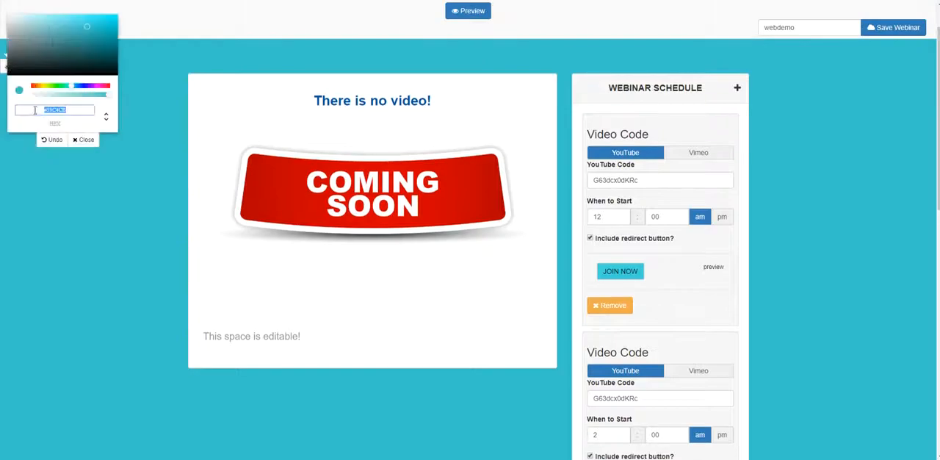
scroll(488, 246, "down", 2)
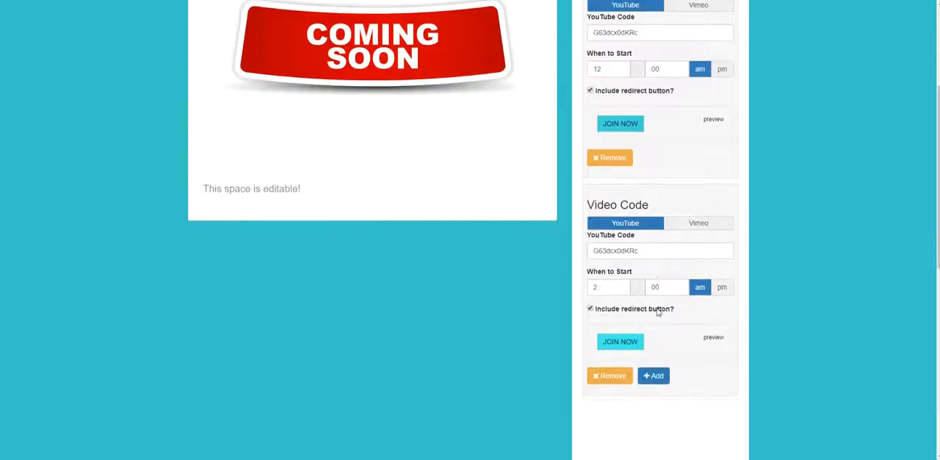
left_click(629, 347)
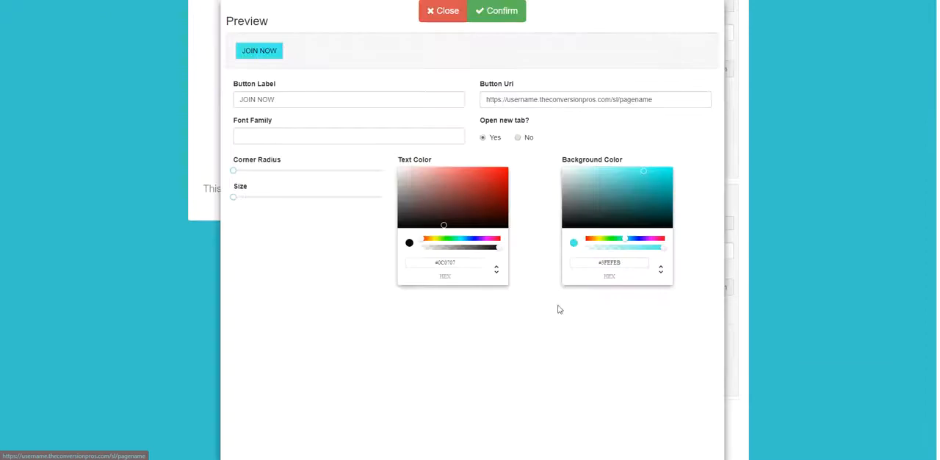
left_click_drag(635, 260, 578, 262)
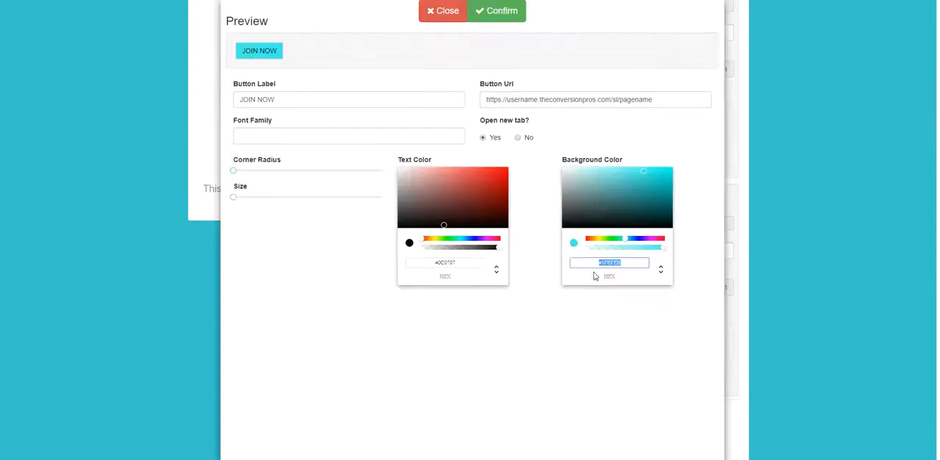
left_click(505, 14)
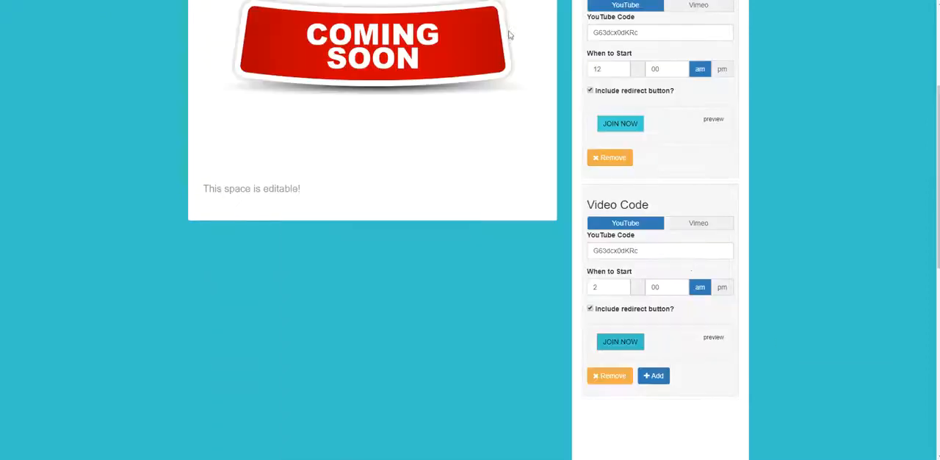
Apply the page background color #39C4CB to the first entry's JOIN NOW button, confirm it, and close the page color picker.
left_click(624, 128)
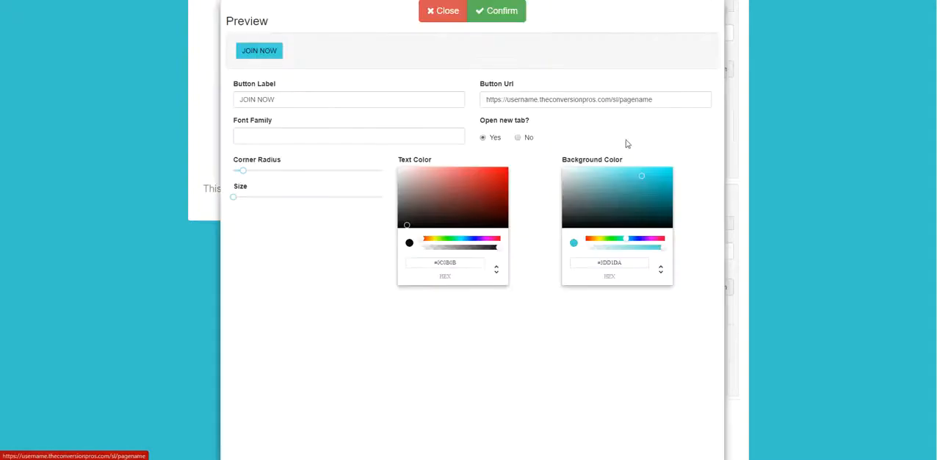
left_click_drag(622, 264, 564, 269)
key("ctrl+v")
left_click(502, 12)
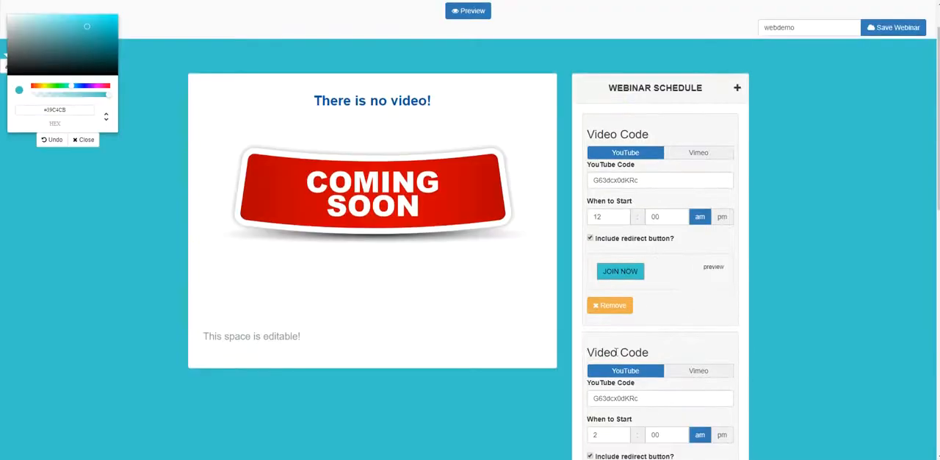
left_click(83, 139)
Examine the webinar page from the headline down through both schedule entries and their matching JOIN NOW buttons.
scroll(651, 363, "down", 1)
scroll(651, 363, "down", 5)
scroll(787, 405, "up", 4)
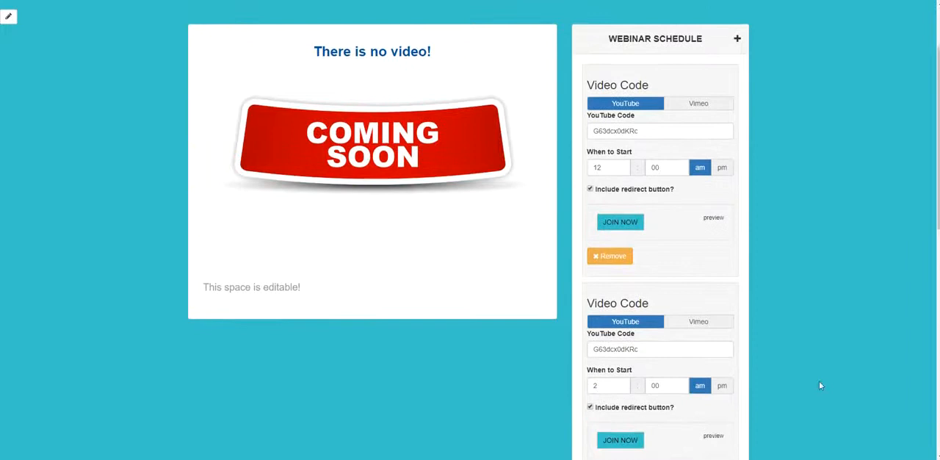
scroll(727, 220, "down", 3)
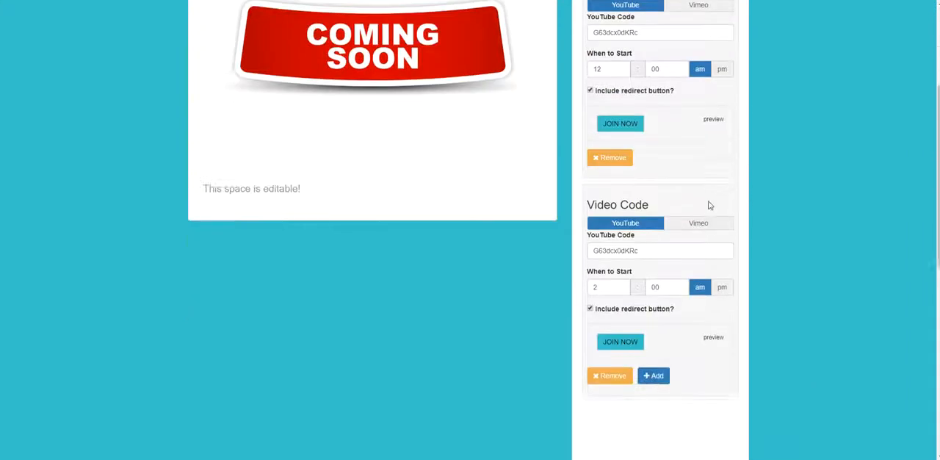
scroll(710, 203, "up", 6)
scroll(745, 215, "down", 3)
scroll(757, 195, "down", 2)
scroll(757, 195, "up", 5)
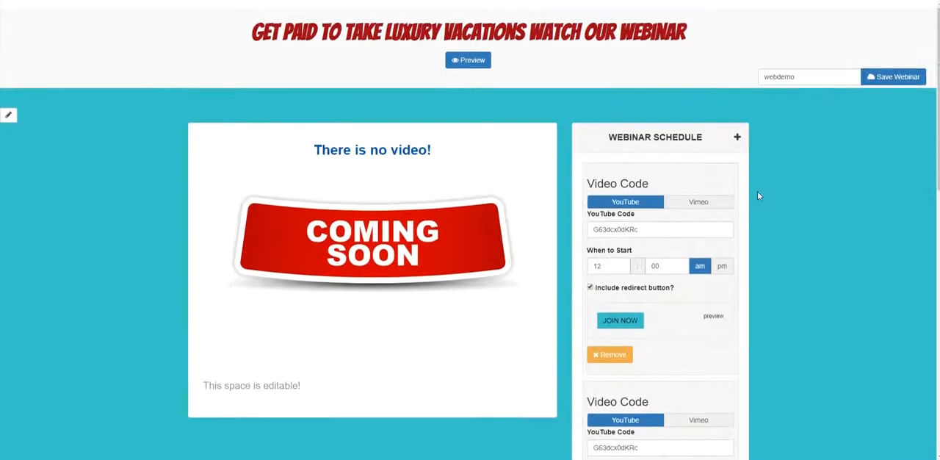
scroll(757, 195, "down", 3)
scroll(689, 113, "down", 8)
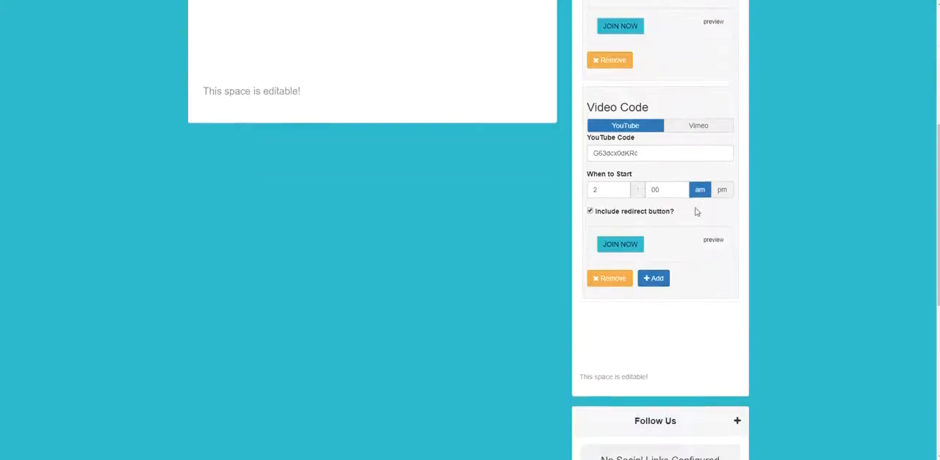
Preview the webinar page, show the last webinar and pause its video.
scroll(734, 279, "up", 6)
scroll(742, 237, "up", 3)
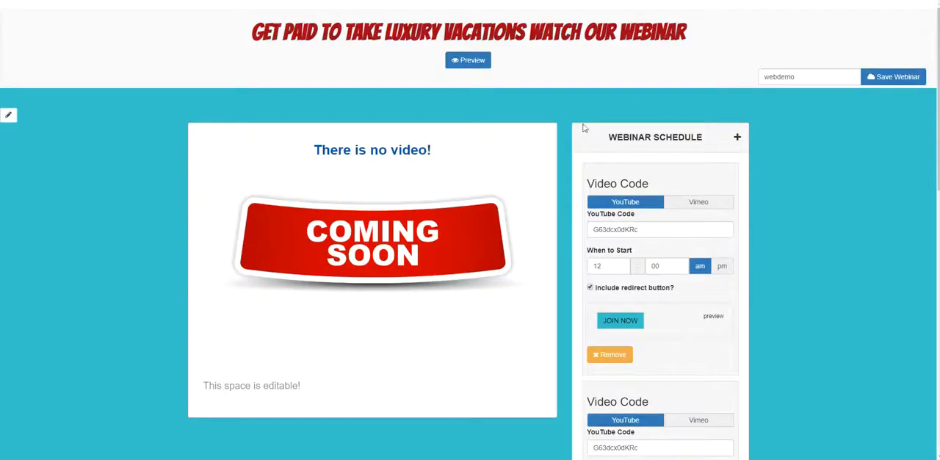
scroll(529, 149, "down", 1)
scroll(684, 219, "up", 1)
left_click(468, 59)
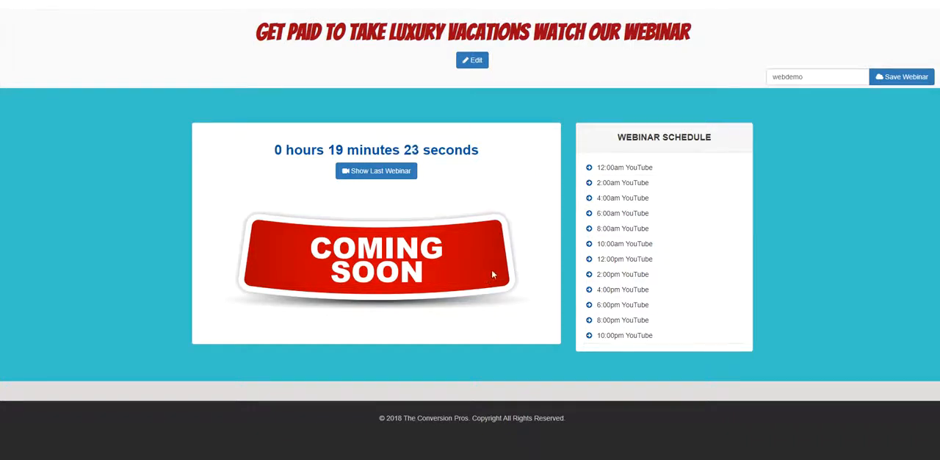
left_click(359, 173)
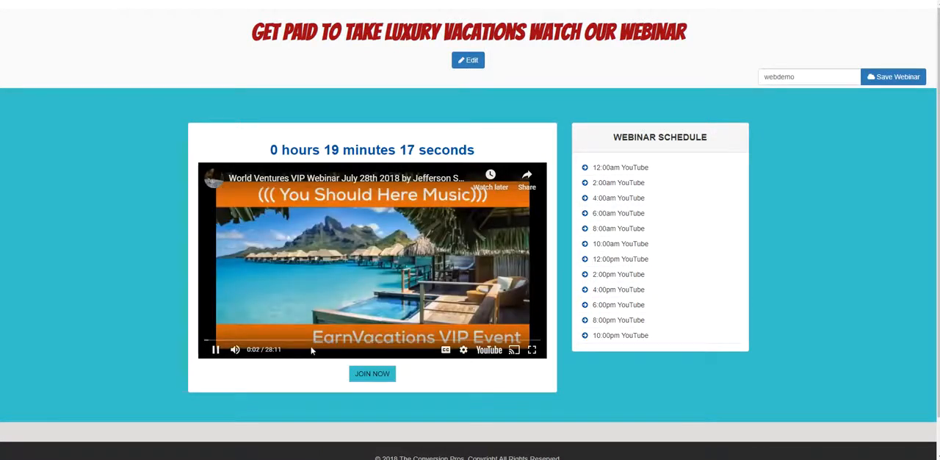
left_click(215, 350)
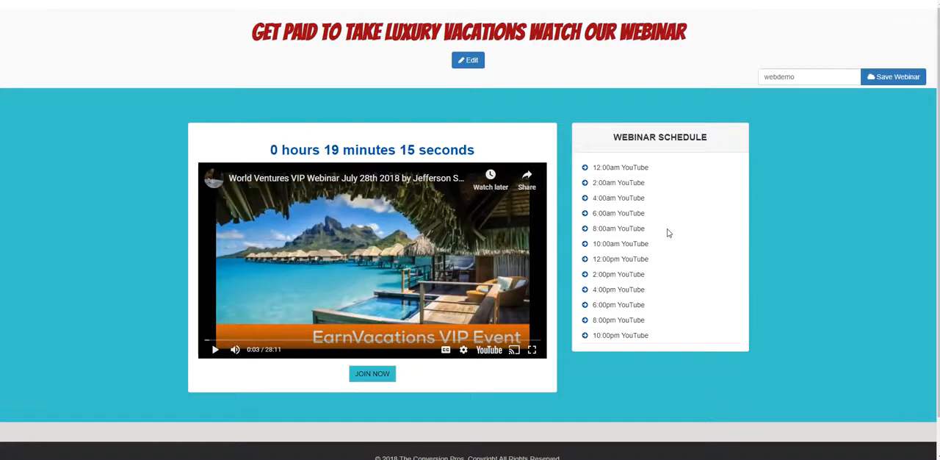
Review the previewed video, JOIN NOW button and webinar schedule, and return the page to editing.
scroll(676, 200, "down", 1)
scroll(684, 210, "up", 1)
scroll(812, 245, "down", 1)
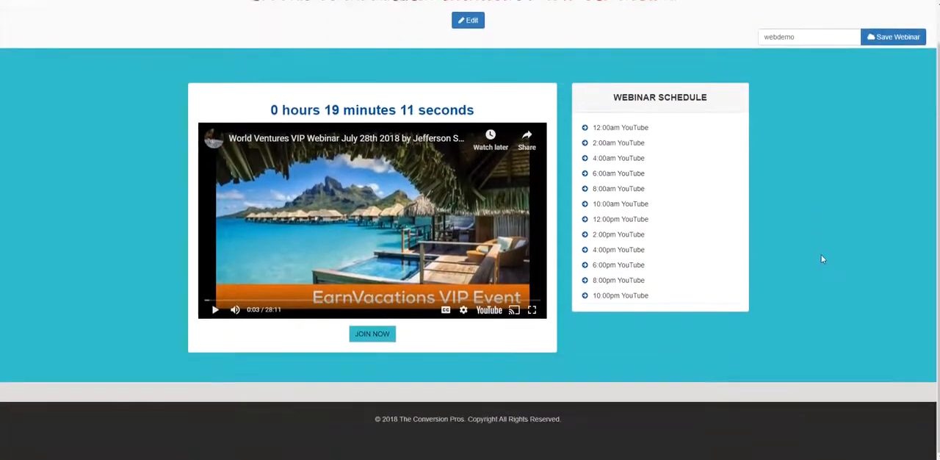
scroll(821, 254, "up", 1)
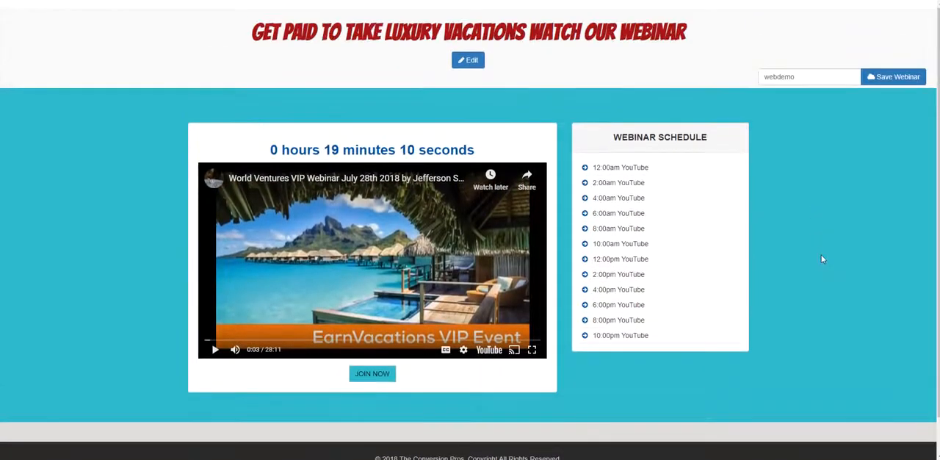
left_click(468, 60)
Review the scheduled video entries and the 12:00 am entry's JOIN NOW button settings, and confirm the button design.
scroll(798, 201, "down", 1)
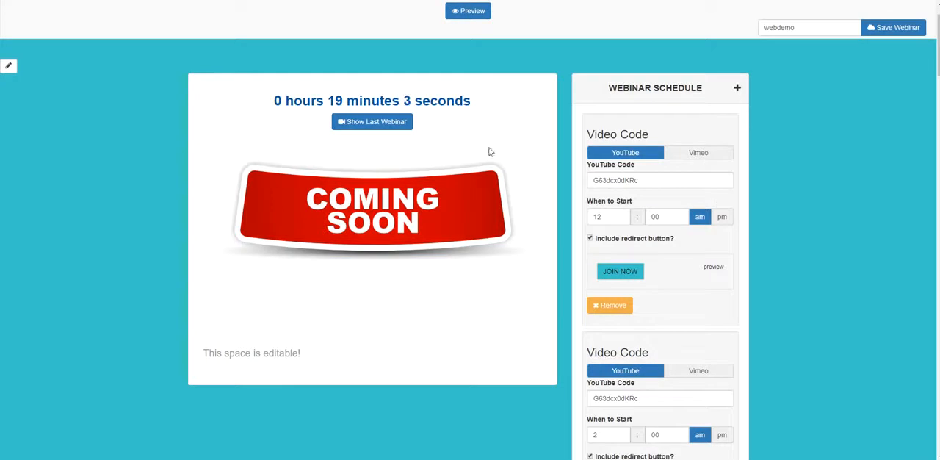
scroll(750, 161, "up", 1)
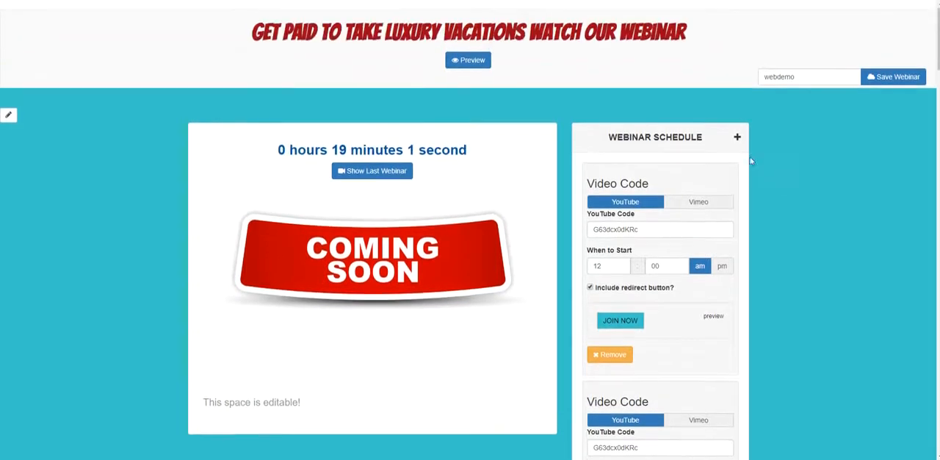
scroll(717, 207, "down", 1)
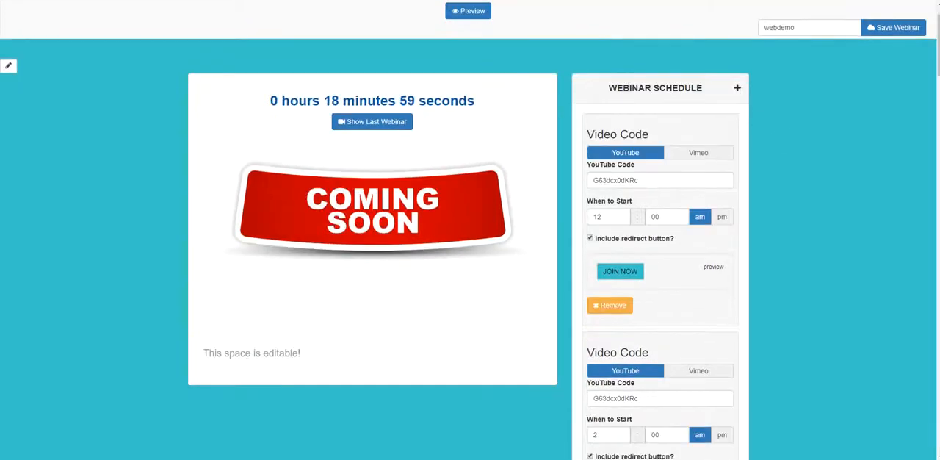
scroll(514, 136, "up", 1)
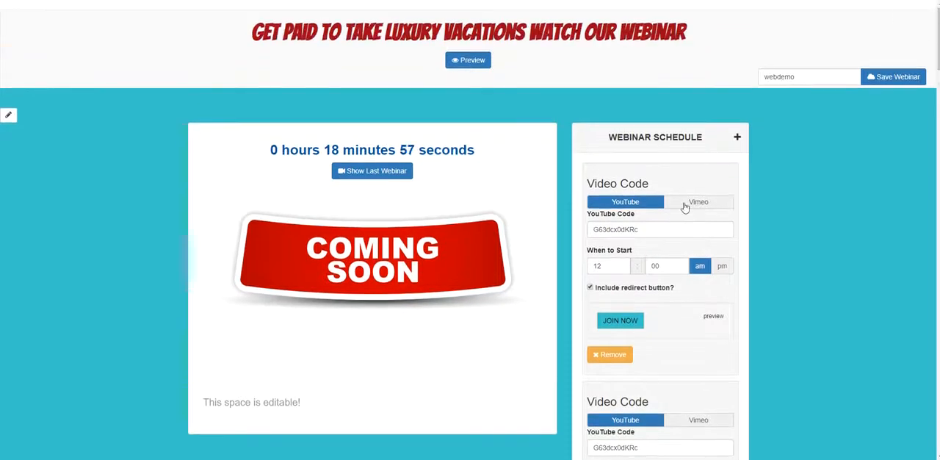
scroll(686, 207, "down", 1)
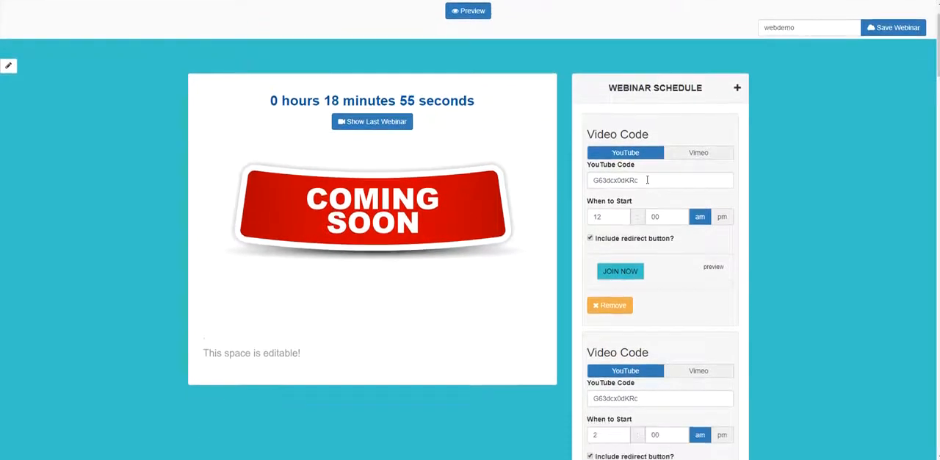
scroll(665, 173, "down", 1)
scroll(669, 167, "down", 1)
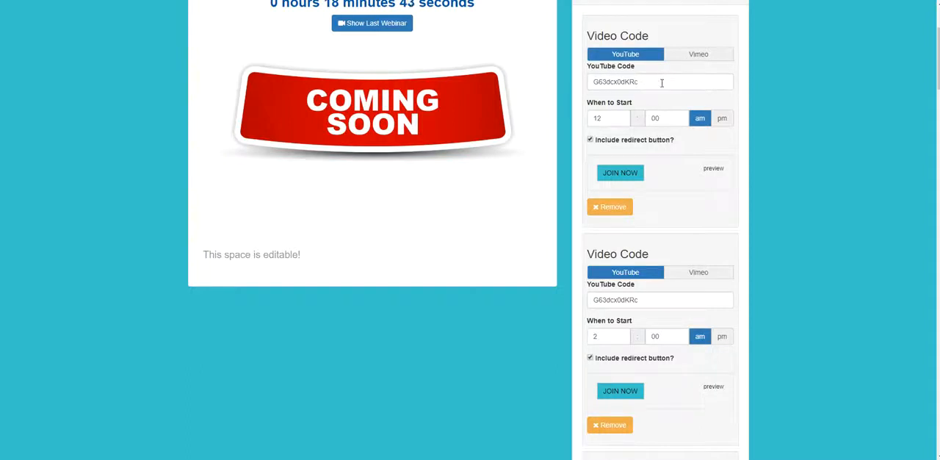
left_click(620, 177)
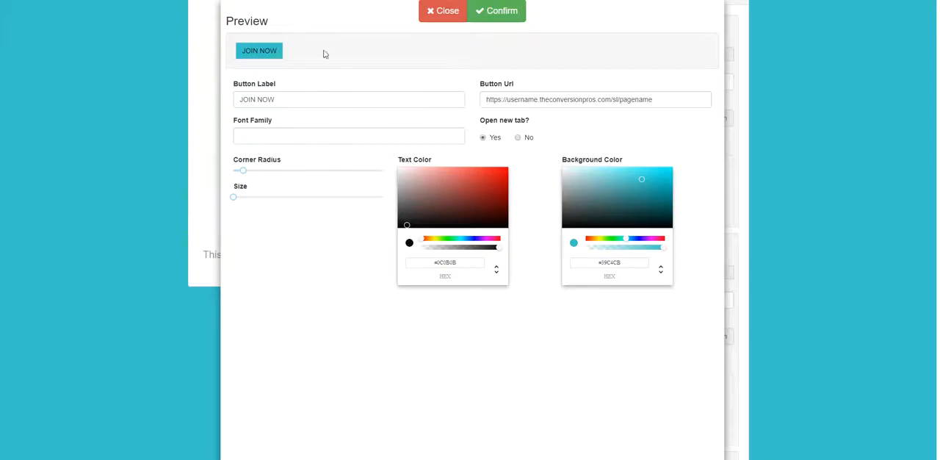
left_click(518, 17)
Show the last webinar in the editor, pause its video and dismiss the suggested videos.
scroll(642, 189, "down", 3)
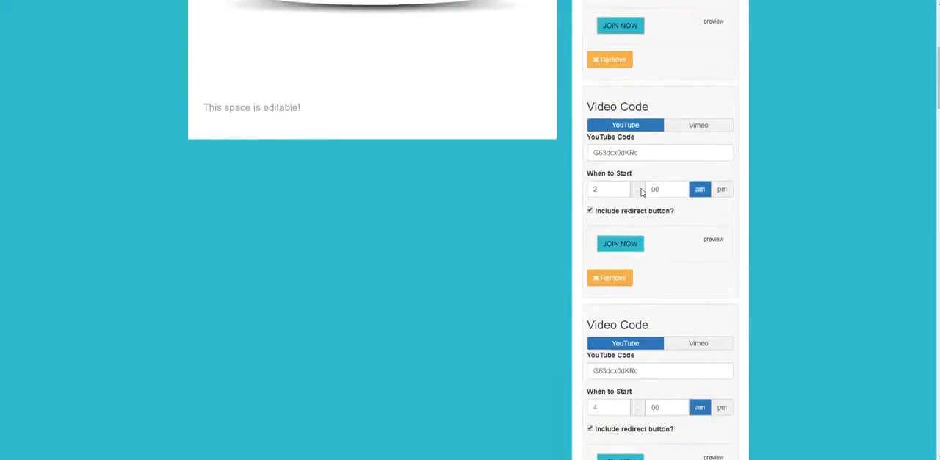
scroll(642, 191, "up", 4)
scroll(675, 245, "down", 1)
scroll(676, 247, "up", 1)
scroll(676, 248, "down", 2)
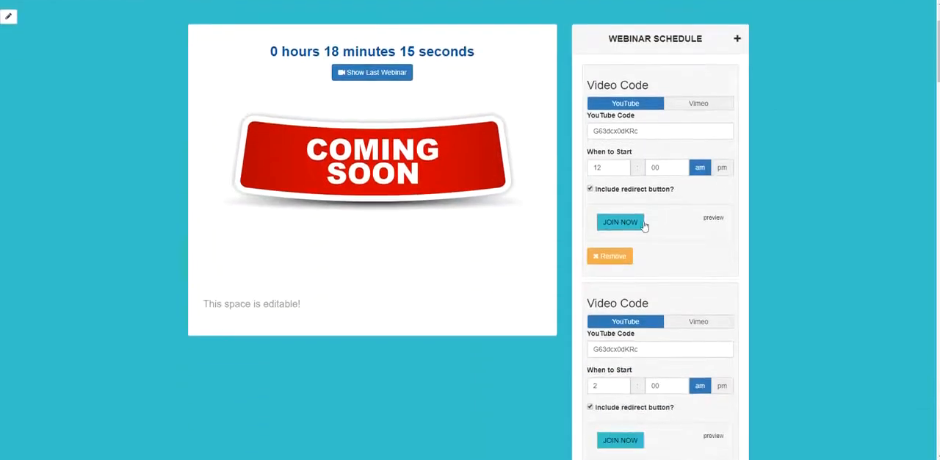
left_click(371, 74)
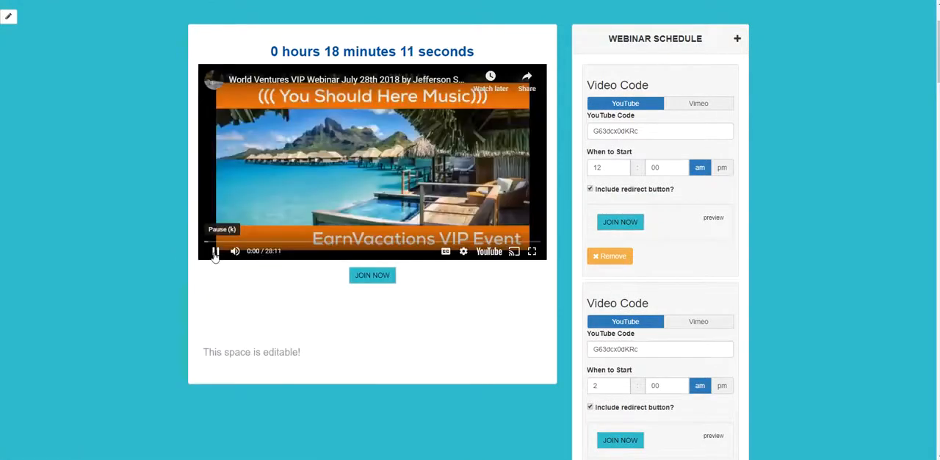
left_click(215, 252)
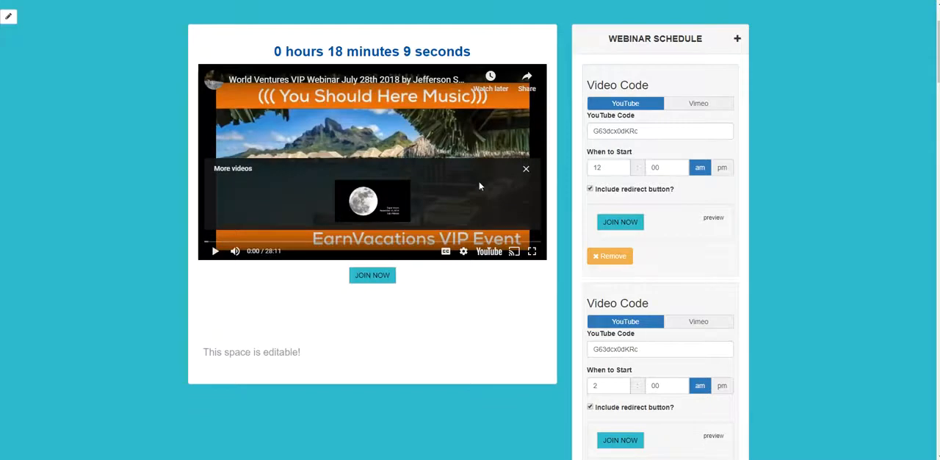
left_click(525, 169)
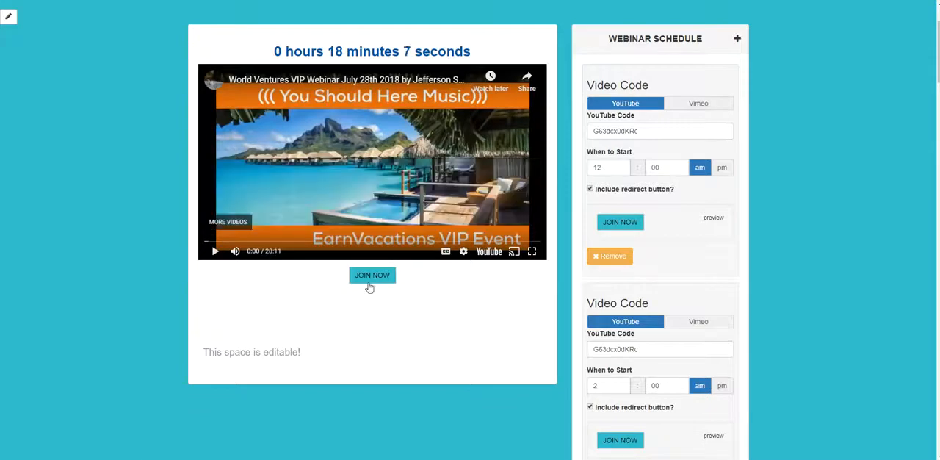
Examine the JOIN NOW button beneath the video alongside the schedule entries' buttons and the page headline area.
scroll(373, 283, "down", 1)
scroll(373, 281, "up", 4)
scroll(370, 283, "down", 3)
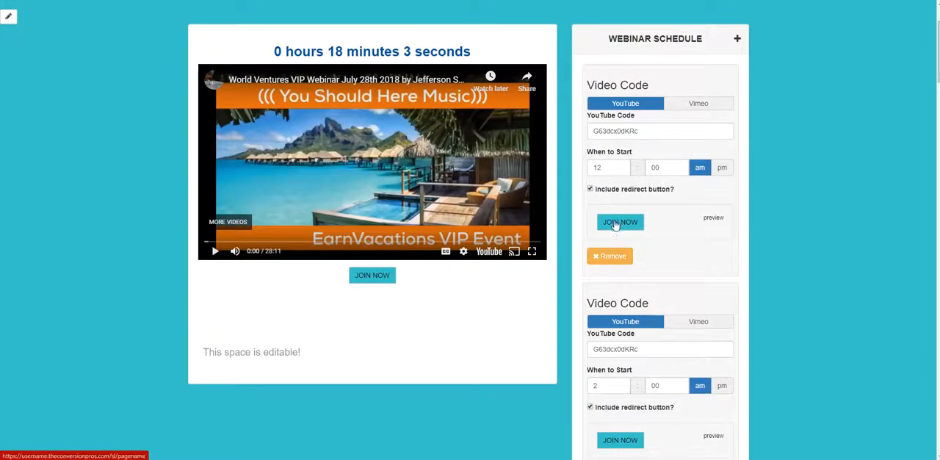
scroll(516, 298, "up", 2)
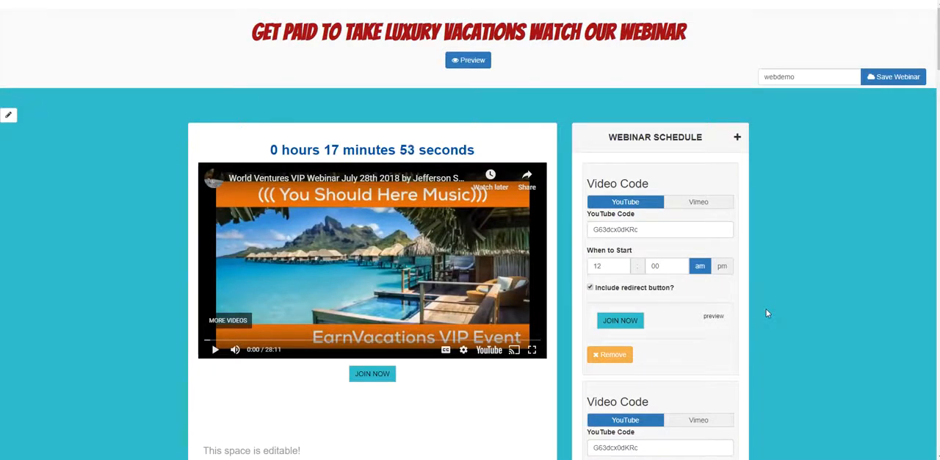
scroll(355, 406, "down", 2)
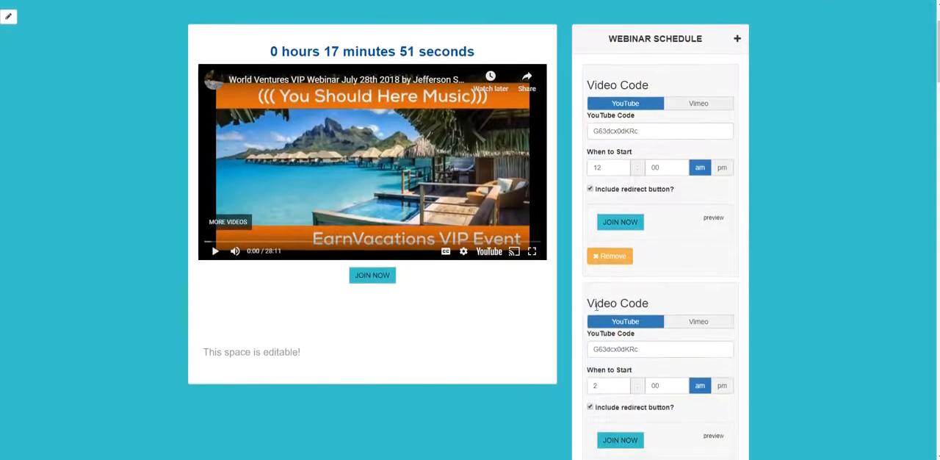
scroll(793, 314, "up", 2)
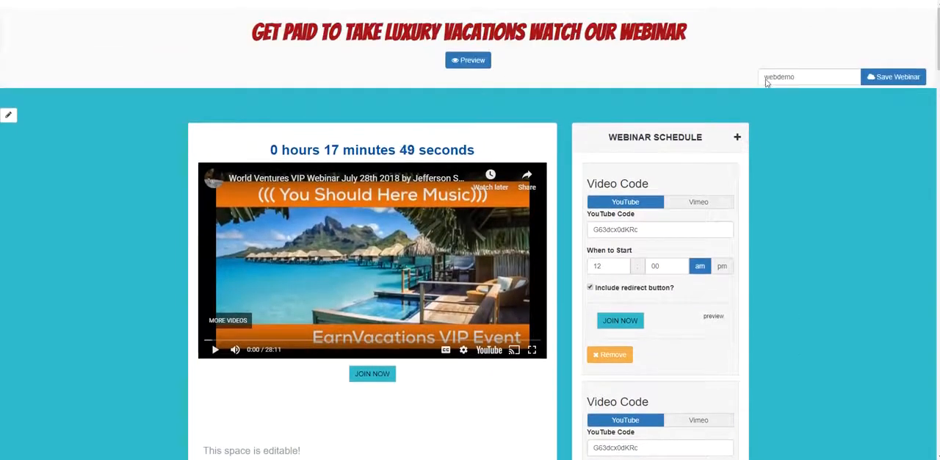
scroll(510, 264, "down", 2)
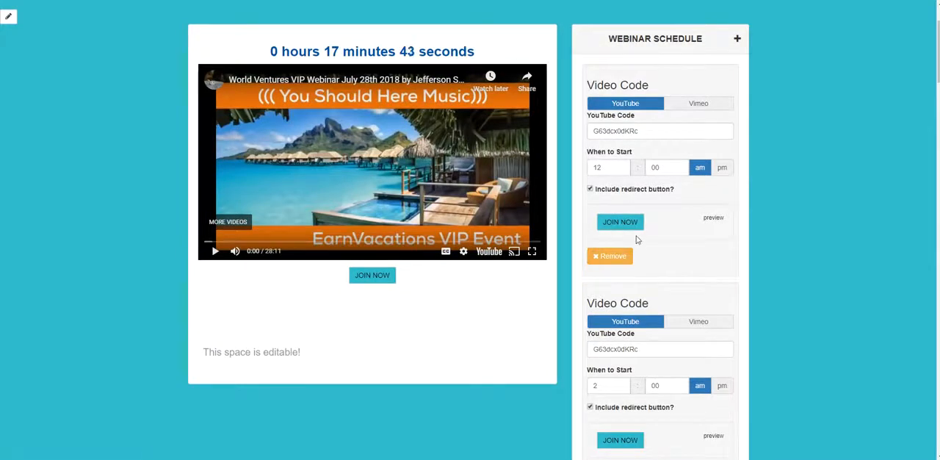
scroll(637, 240, "up", 2)
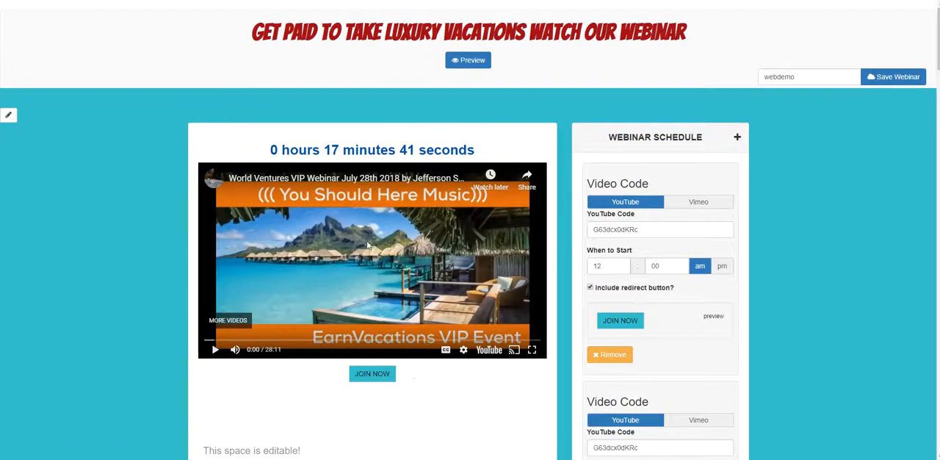
scroll(676, 205, "down", 2)
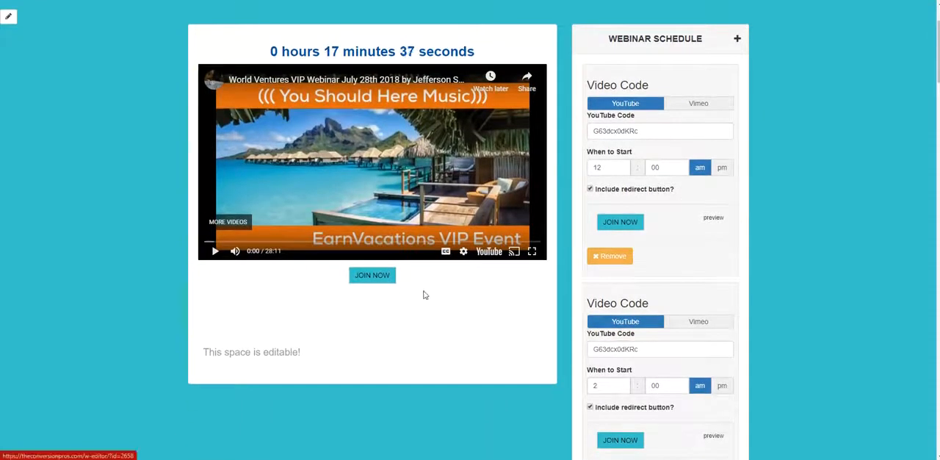
scroll(610, 329, "up", 2)
scroll(625, 326, "down", 12)
Enter "AREN'T YOU READY TO GET PAID TO BE ON THE BEACH?" in the editable space beneath the video.
scroll(625, 326, "down", 10)
scroll(467, 197, "up", 15)
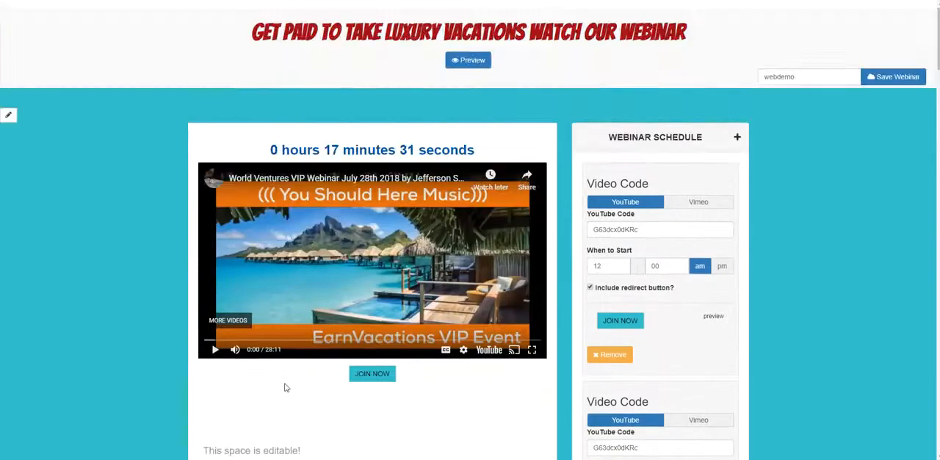
scroll(286, 386, "down", 3)
left_click(265, 256)
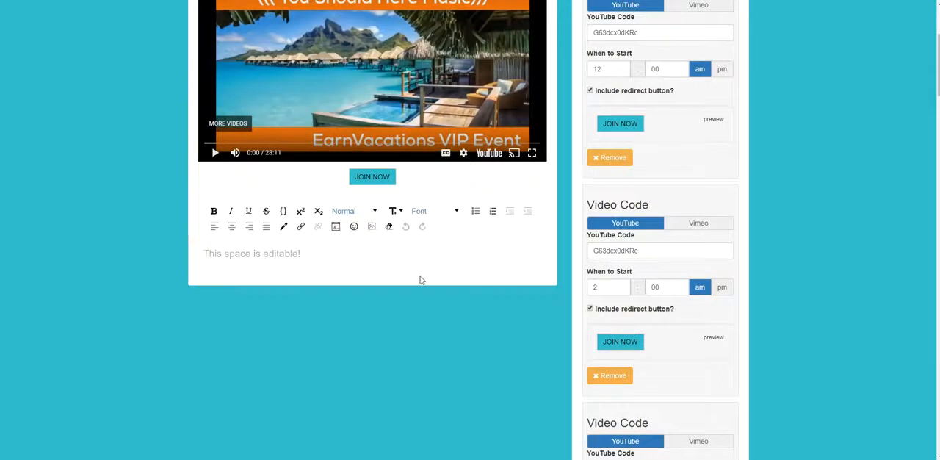
scroll(390, 295, "up", 2)
scroll(499, 304, "down", 4)
scroll(497, 298, "up", 4)
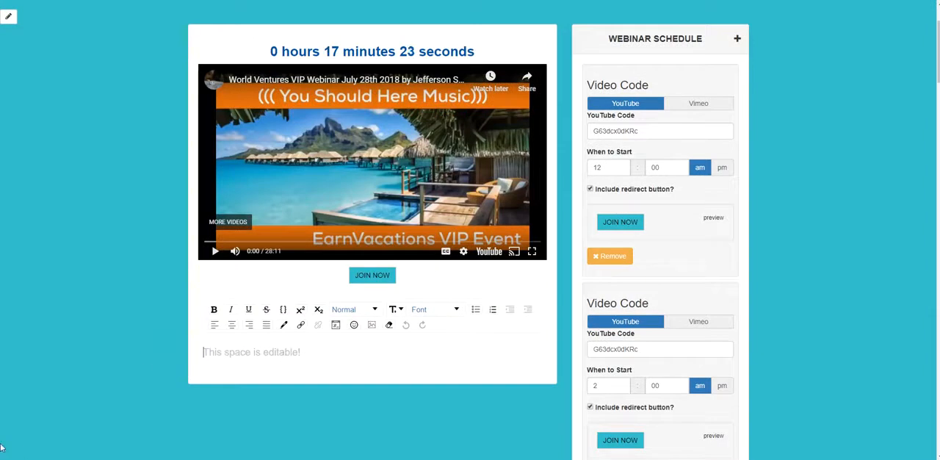
type("AREN'T YOU READY TO")
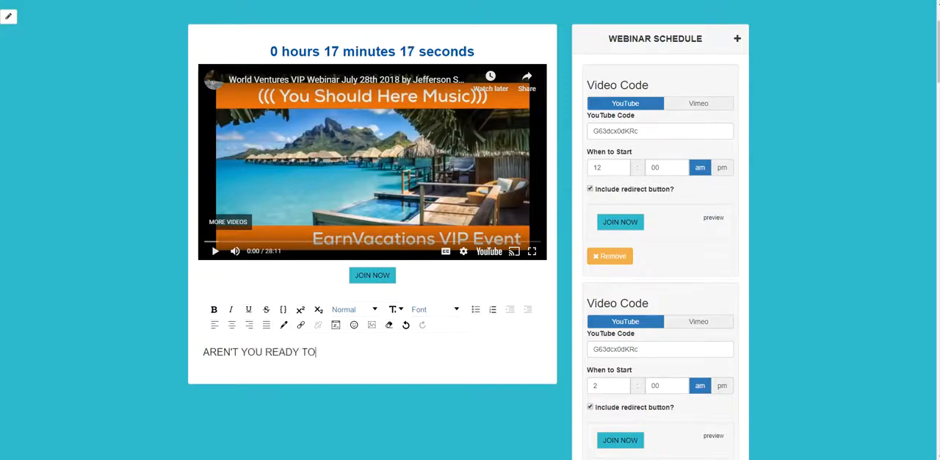
type(" BGET PAID TO BE ON THE ")
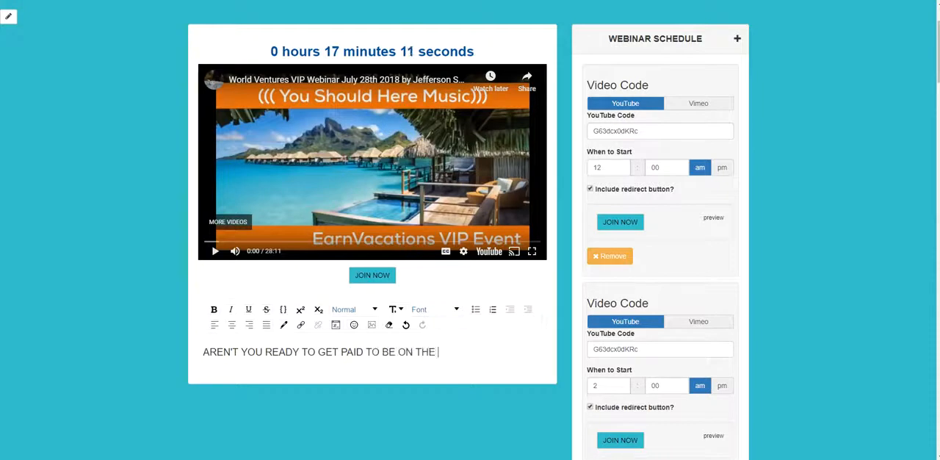
type("BEAC")
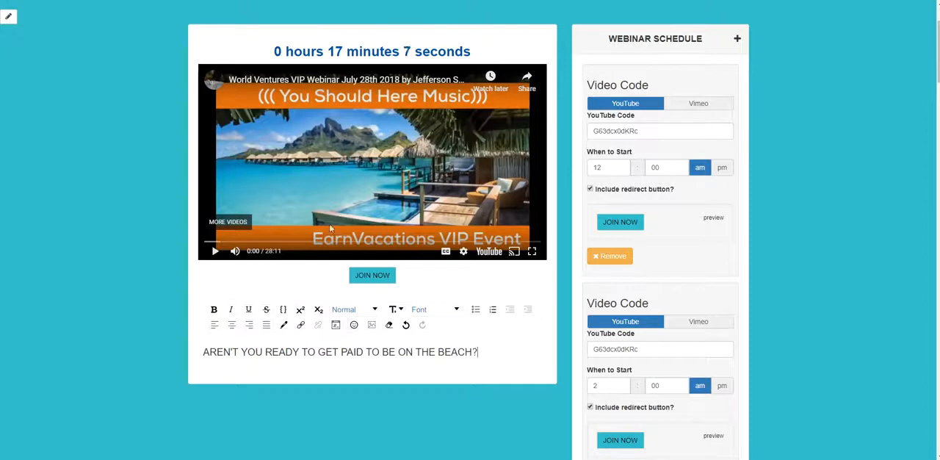
Center the text line beneath the video and start a new line under it.
left_click_drag(482, 355, 219, 350)
left_click(206, 352)
left_click(231, 324)
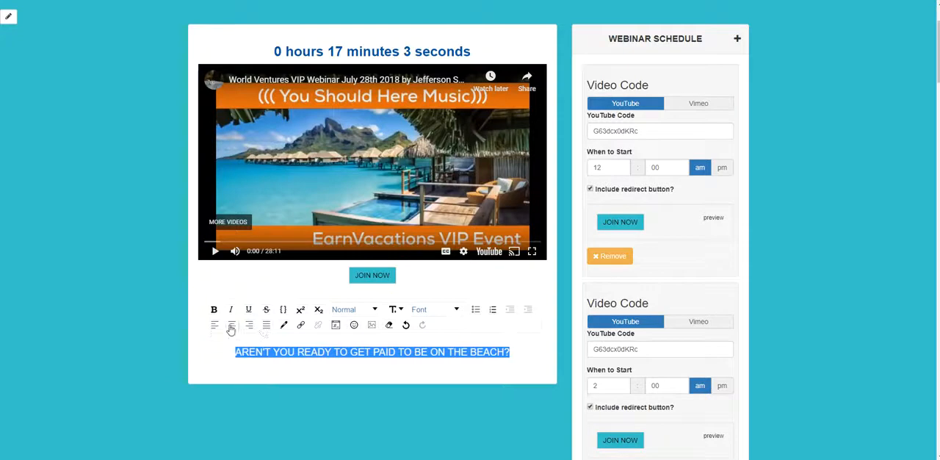
left_click(514, 382)
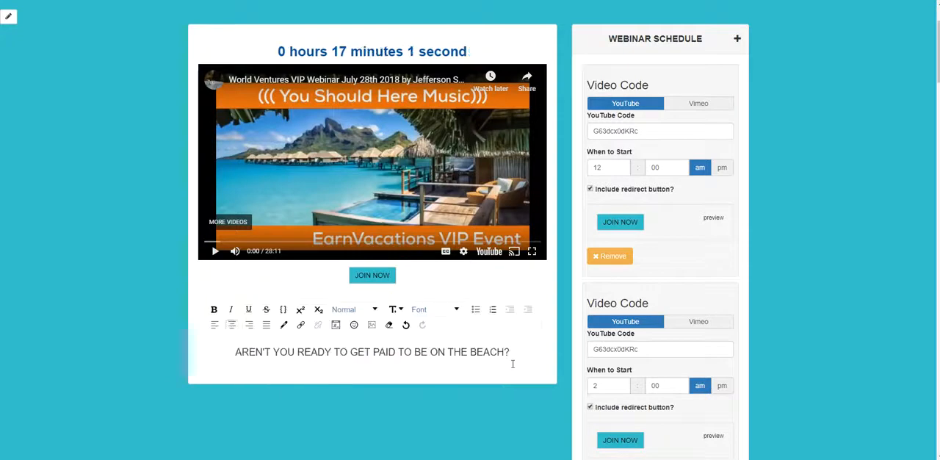
key("Return")
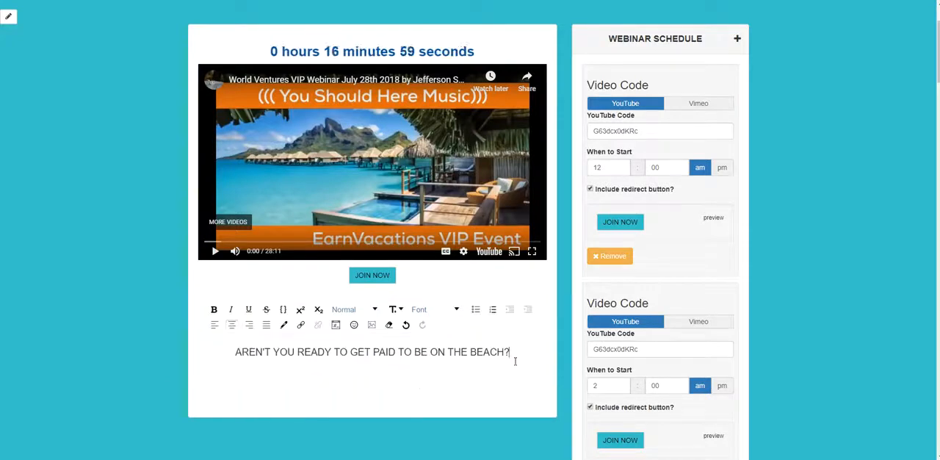
Add a line break beneath the beach text and browse the Google Images results for PEOPLE ON BEACH for a suitable photo.
key("Return")
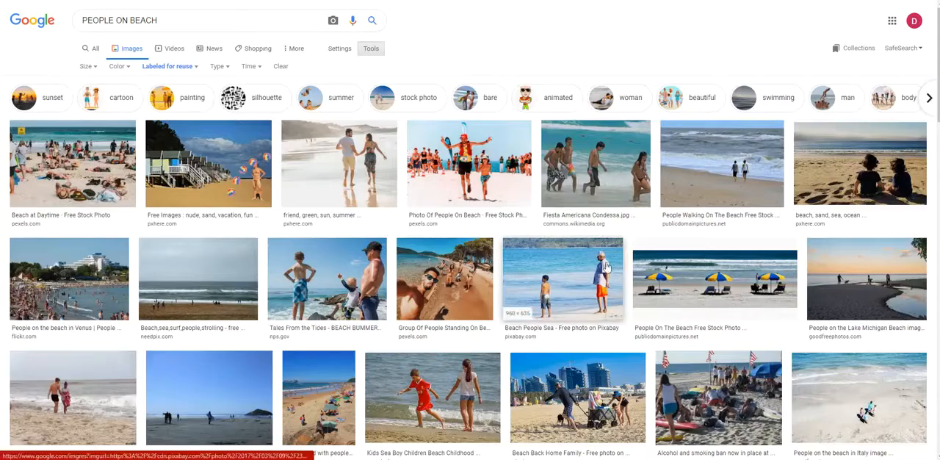
scroll(605, 266, "down", 2)
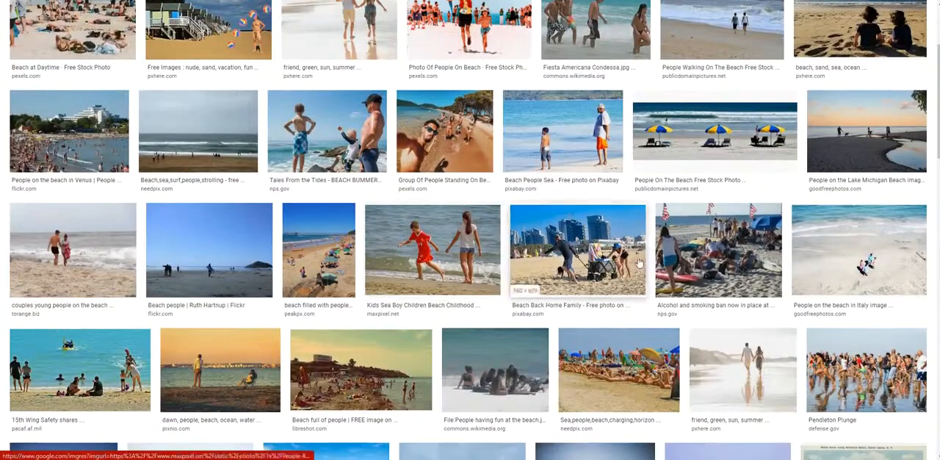
scroll(466, 260, "up", 2)
scroll(683, 181, "down", 1)
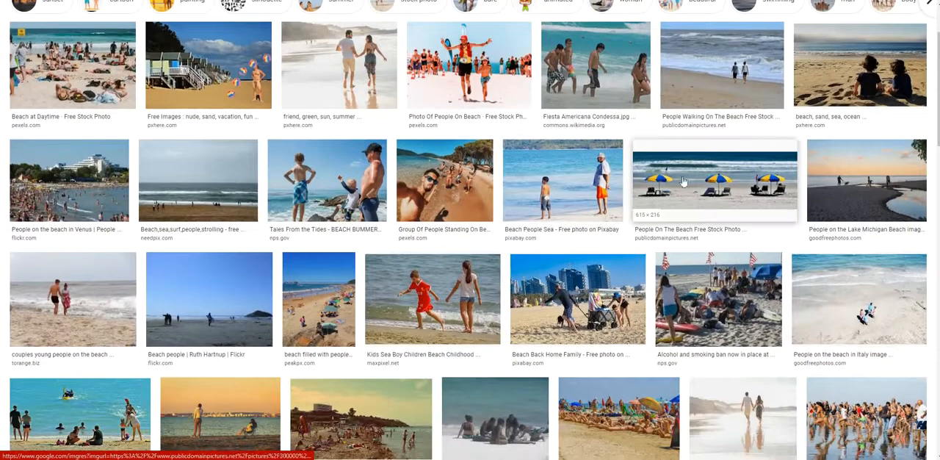
scroll(249, 141, "down", 3)
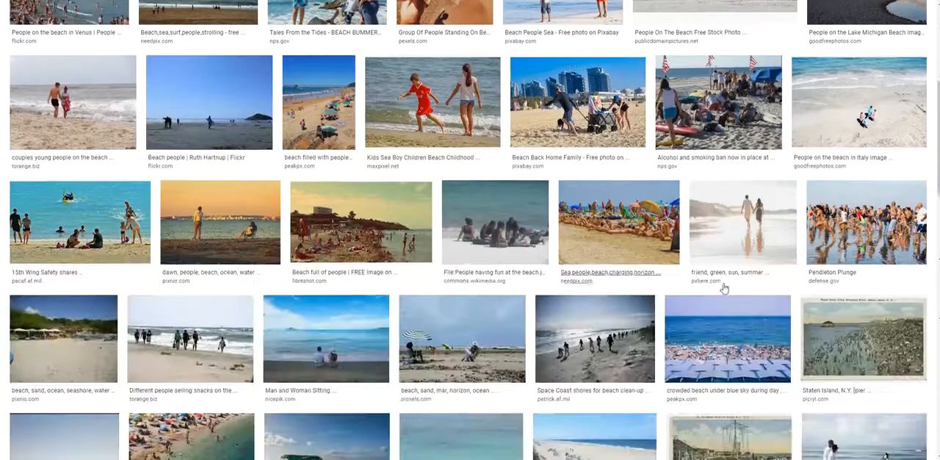
scroll(639, 285, "down", 4)
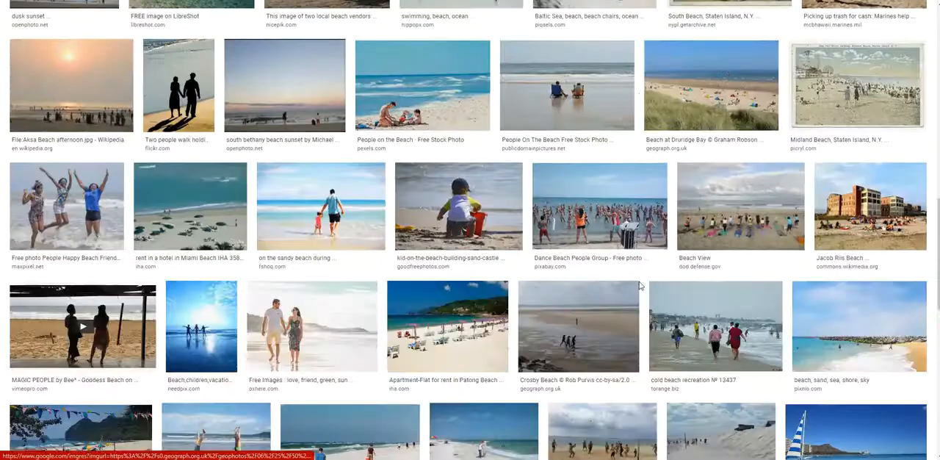
scroll(639, 286, "up", 4)
scroll(640, 286, "down", 2)
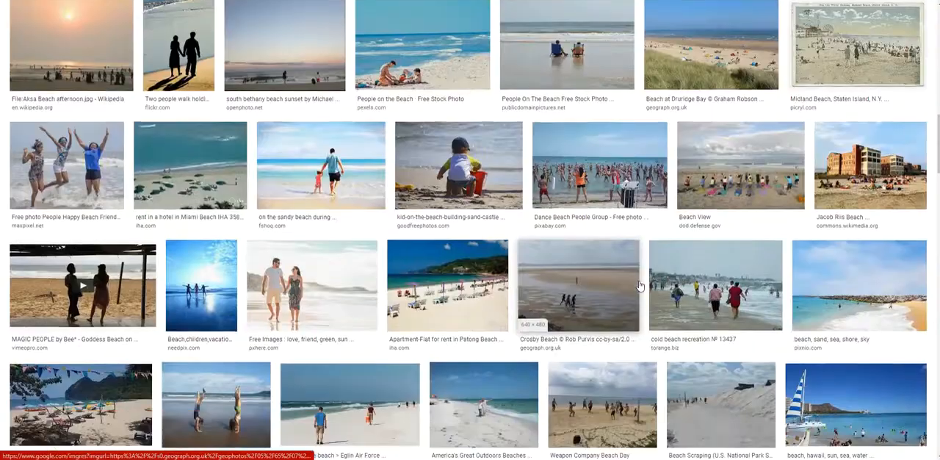
scroll(639, 285, "down", 12)
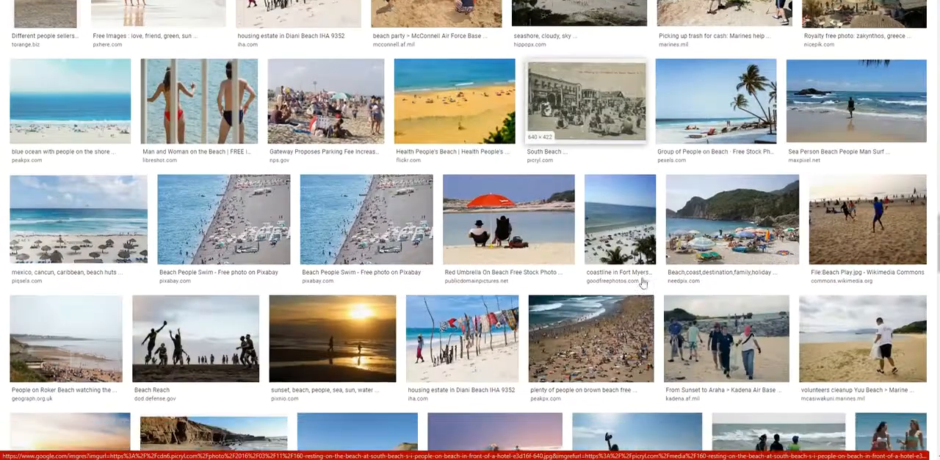
scroll(642, 283, "down", 5)
scroll(643, 282, "down", 1)
scroll(632, 282, "up", 3)
scroll(558, 281, "down", 5)
scroll(517, 280, "down", 10)
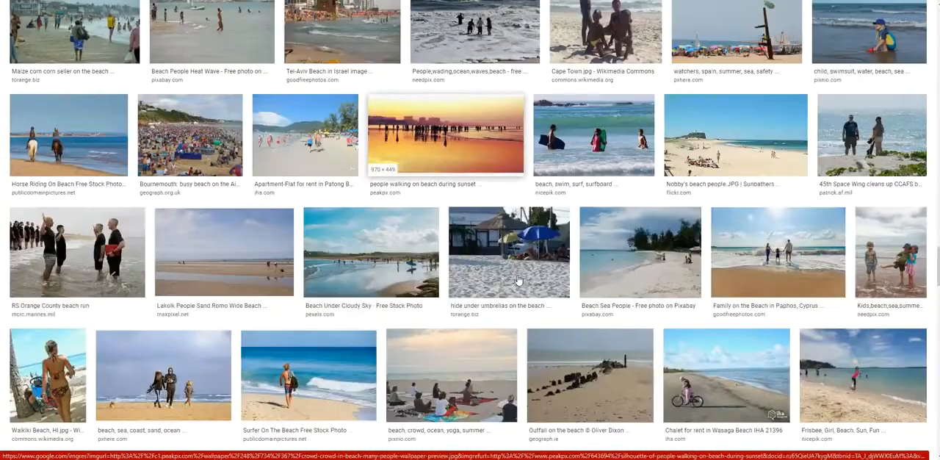
scroll(518, 280, "down", 10)
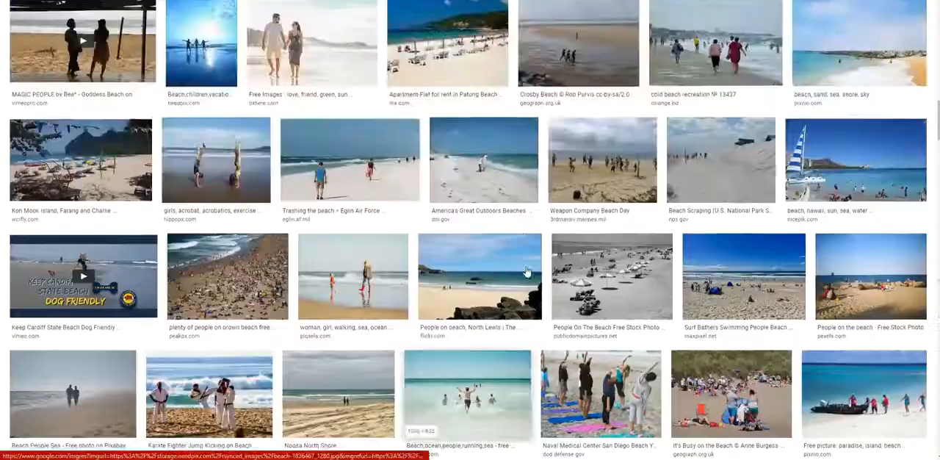
scroll(524, 275, "up", 15)
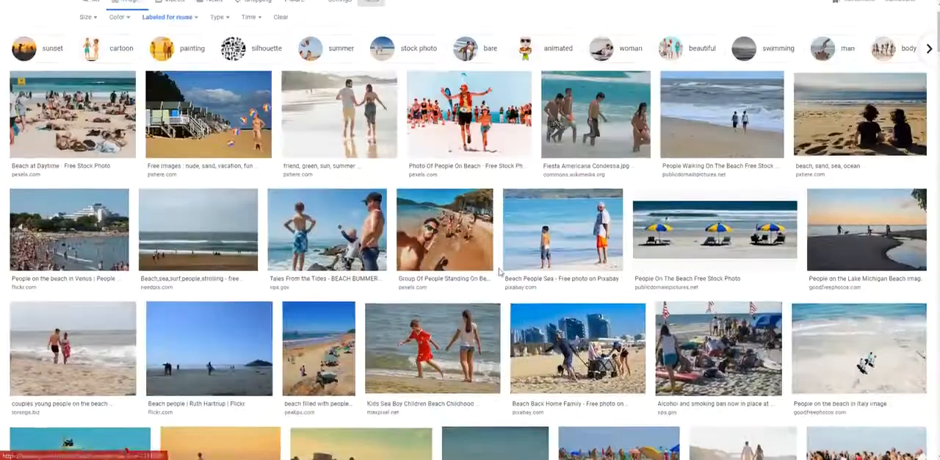
Copy the image address of the Pexels group selfie photo on the beach shore and return to the webinar editor.
left_click(452, 246)
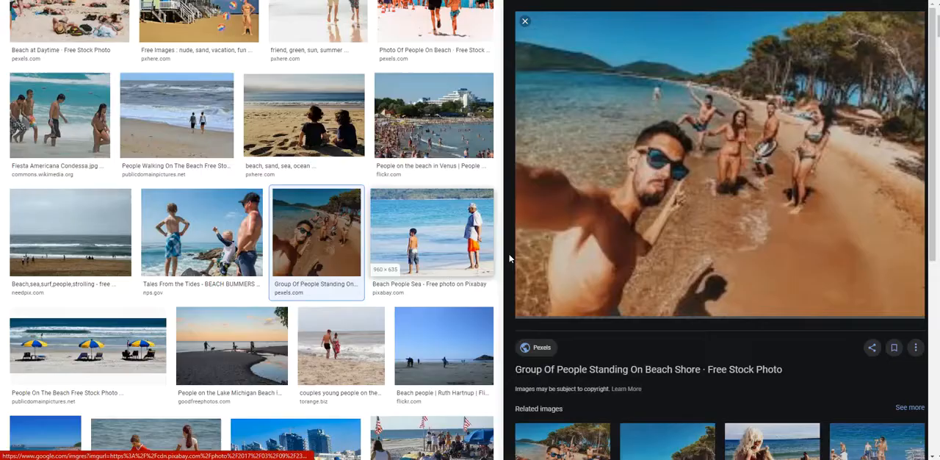
right_click(698, 139)
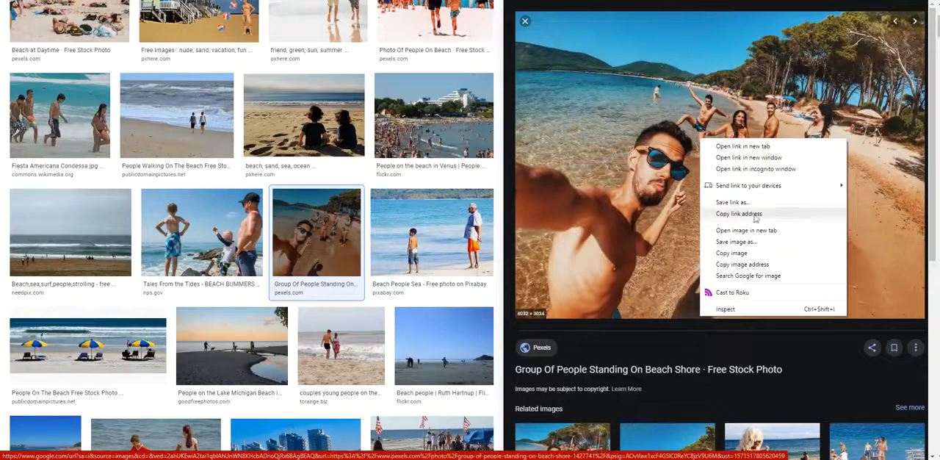
left_click(755, 266)
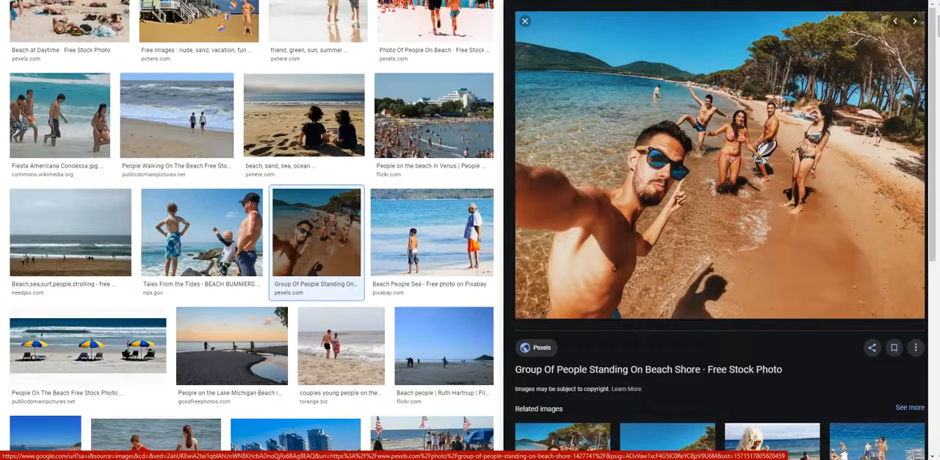
key("ctrl+Tab")
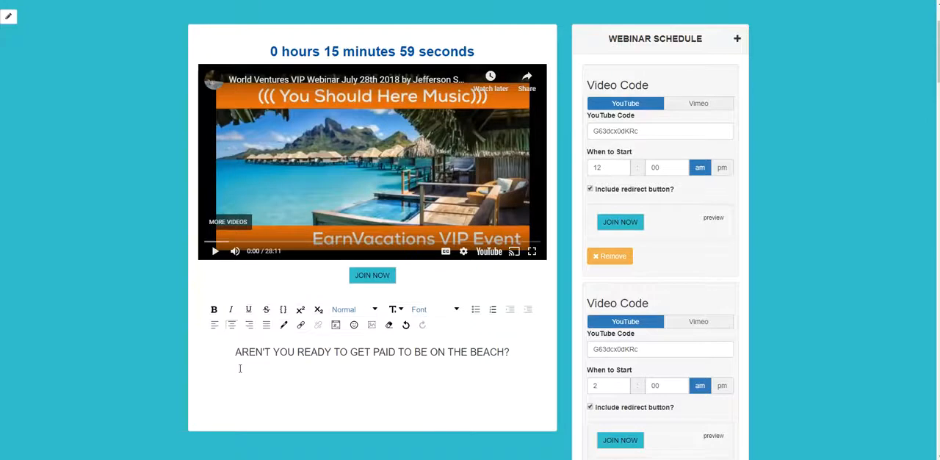
Insert the copied beach photo by its URL beneath the text with automatic height and width, and check its size.
left_click(372, 326)
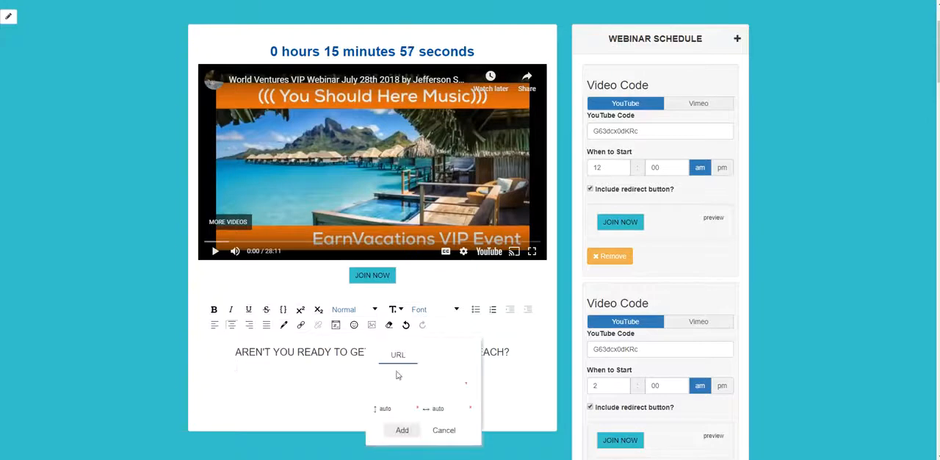
right_click(393, 383)
left_click(436, 314)
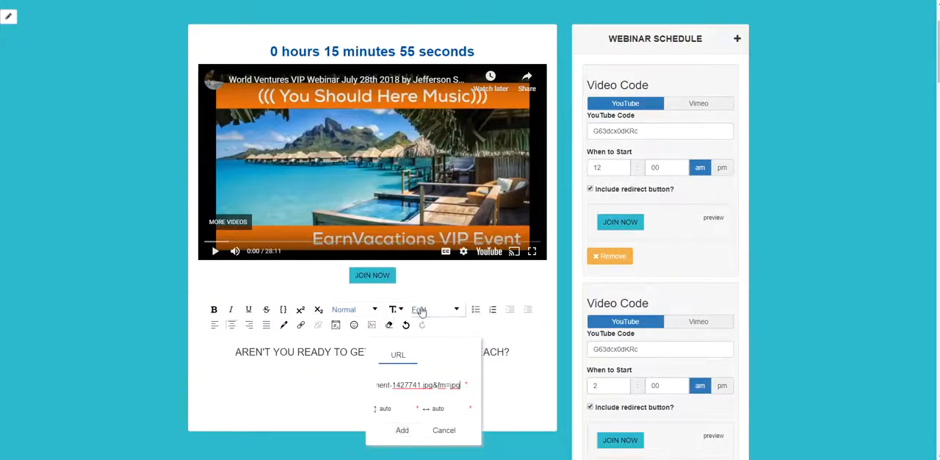
left_click(403, 408)
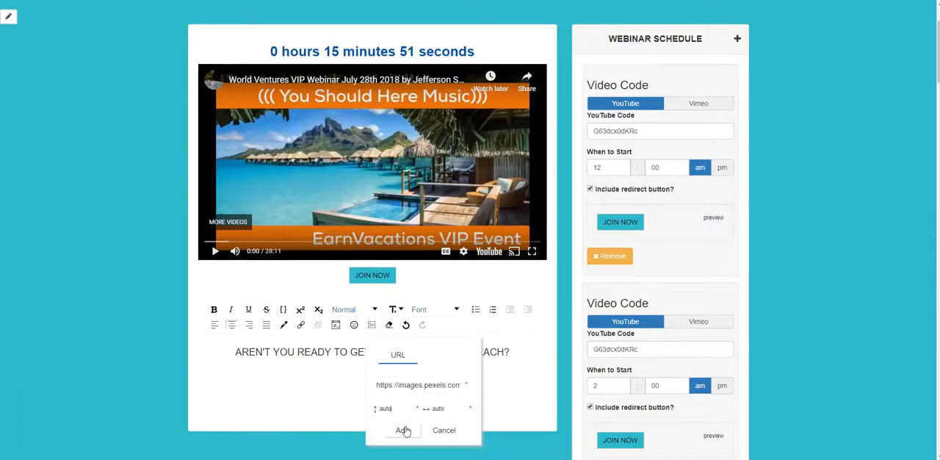
left_click(401, 430)
scroll(440, 396, "down", 3)
scroll(441, 397, "down", 12)
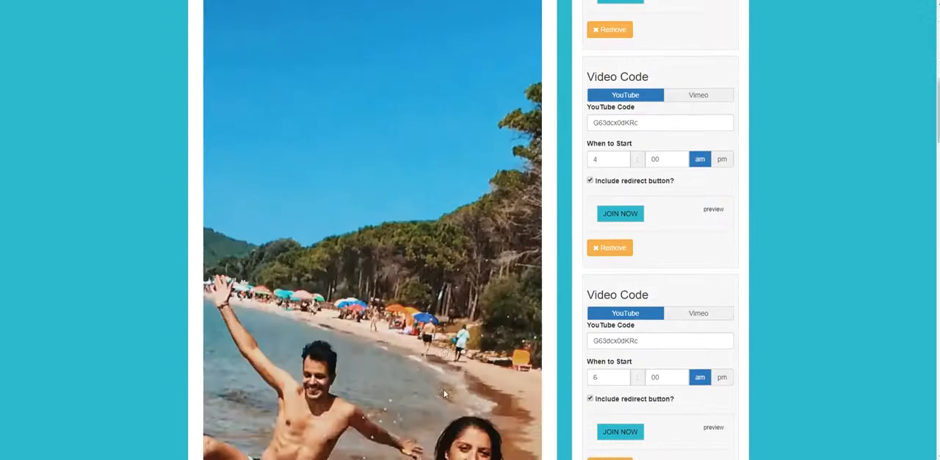
scroll(442, 390, "down", 9)
scroll(443, 391, "up", 20)
scroll(441, 400, "up", 6)
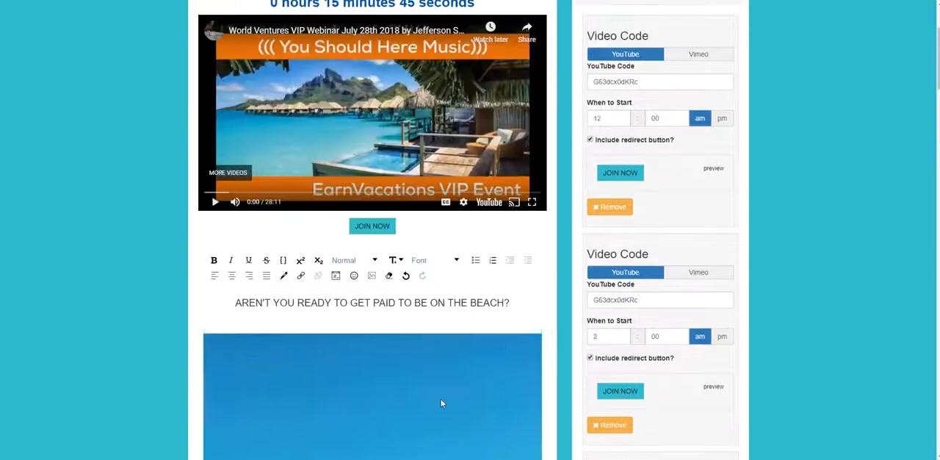
scroll(407, 361, "down", 2)
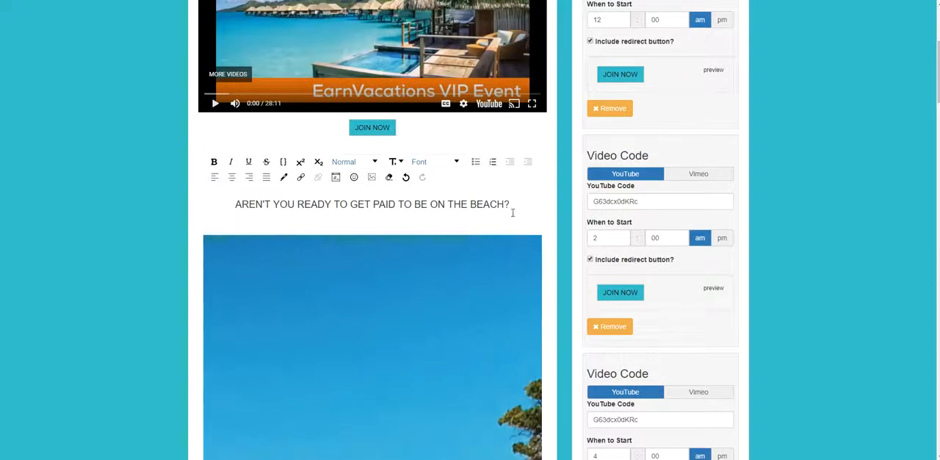
Replace the oversized photo beneath the text with the same image at height 400 and width 250.
key("Delete")
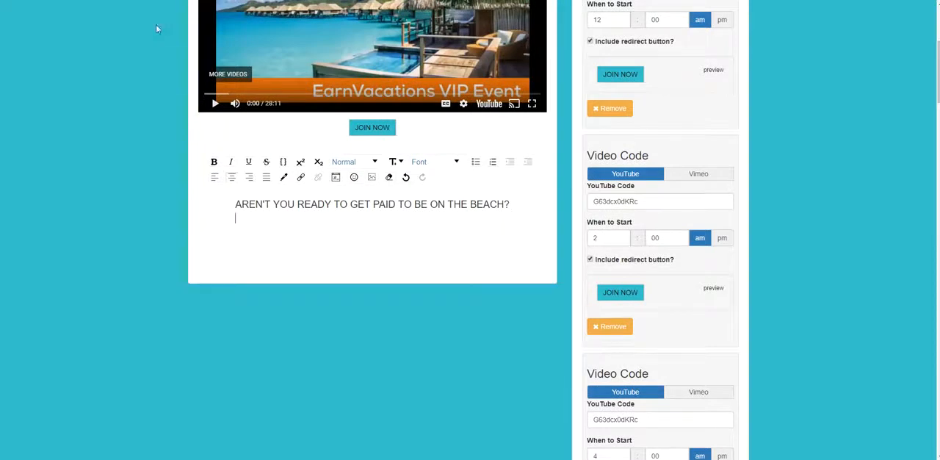
left_click(372, 176)
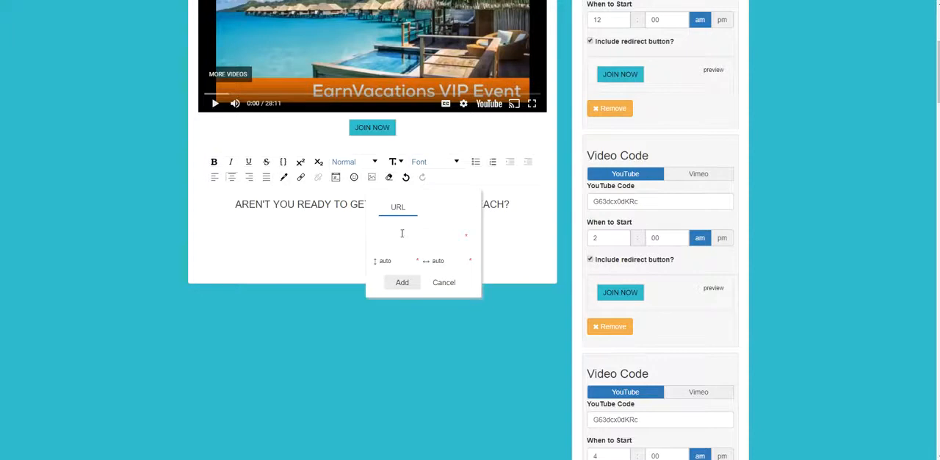
right_click(402, 233)
left_click(403, 309)
left_click_drag(392, 260, 372, 260)
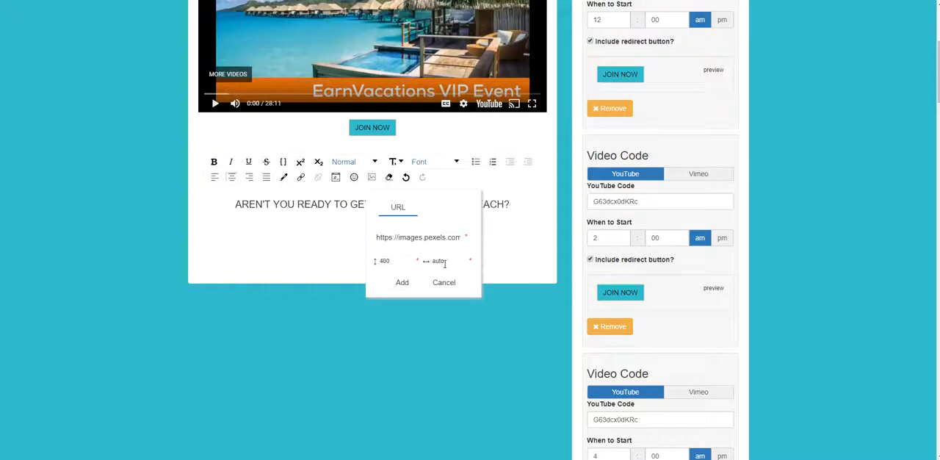
left_click_drag(442, 263, 432, 261)
type("250")
left_click(402, 284)
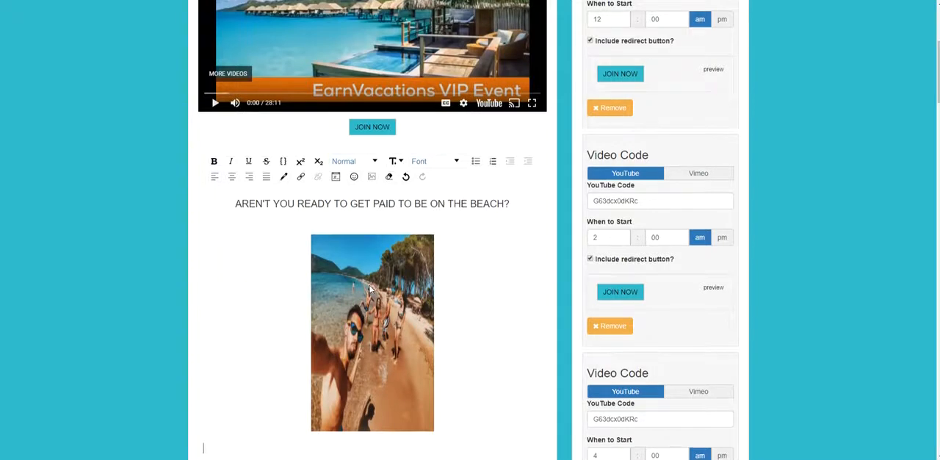
scroll(373, 288, "down", 1)
Delete the narrow beach photo and insert it again from the copied URL at height 450 and width 750.
left_click(352, 389)
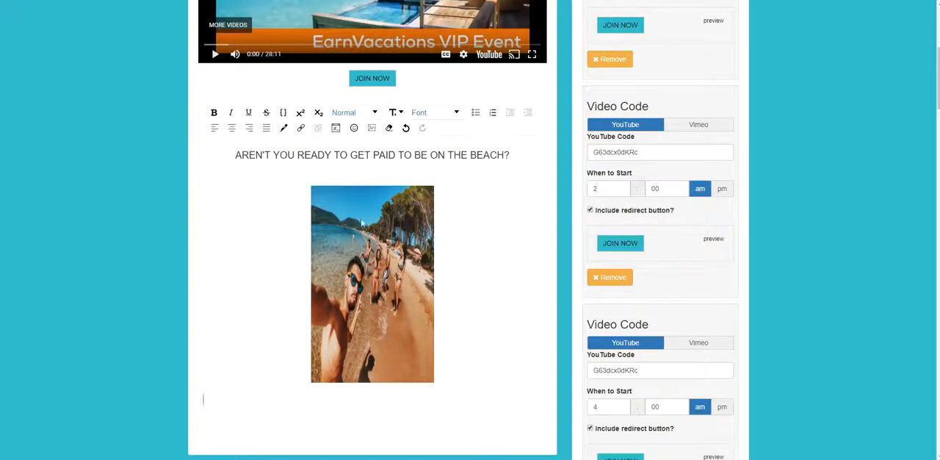
key("Delete")
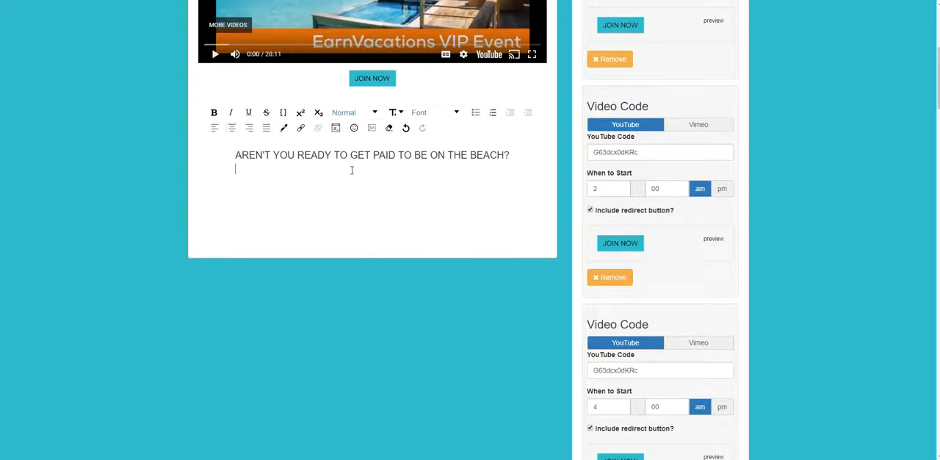
left_click(371, 129)
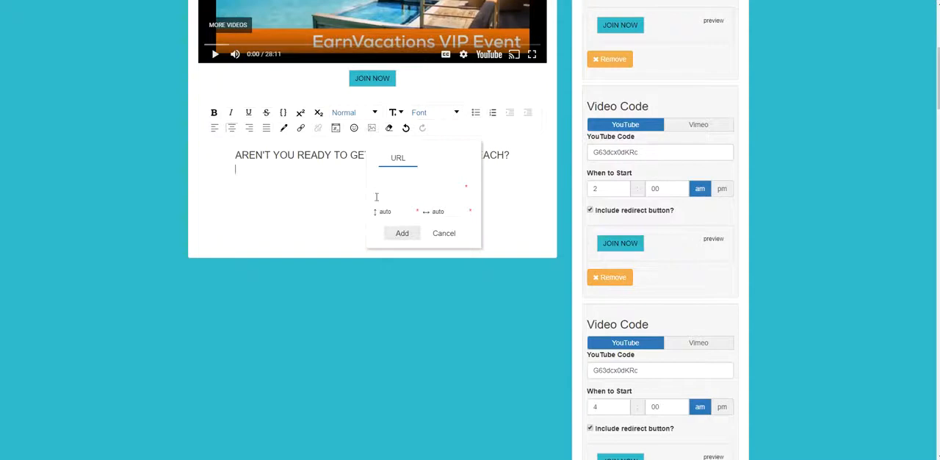
right_click(400, 192)
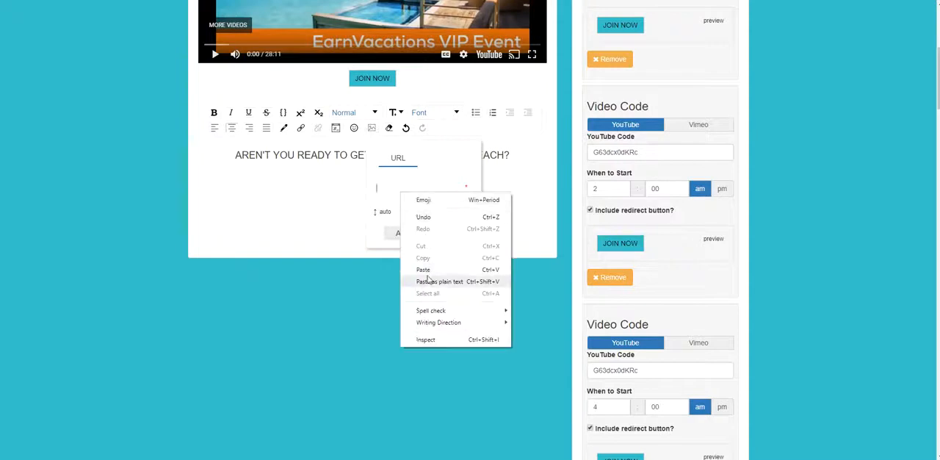
left_click(428, 278)
key("Tab")
type("45")
key("Tab")
type("75")
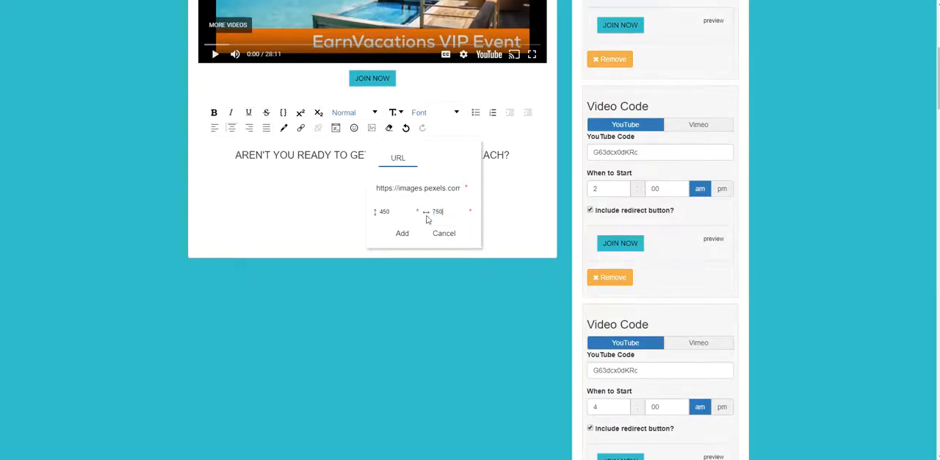
left_click(405, 232)
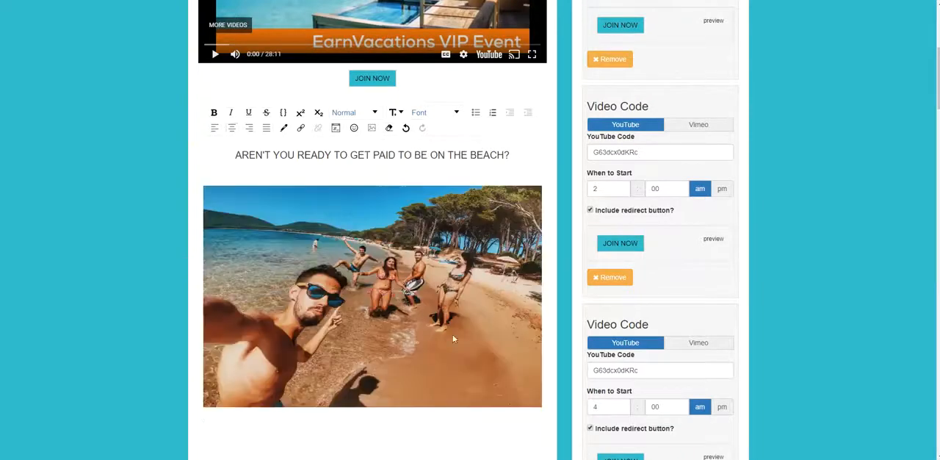
scroll(439, 355, "down", 2)
left_click(265, 323)
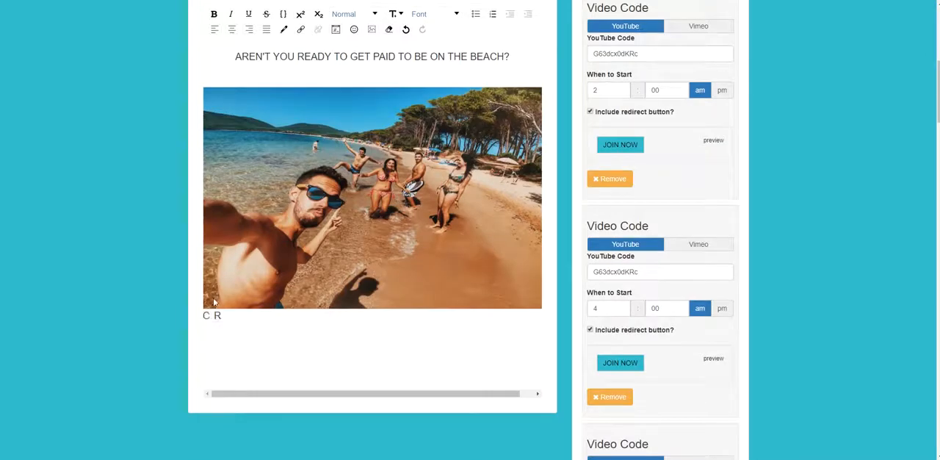
left_click(370, 361)
scroll(495, 345, "up", 3)
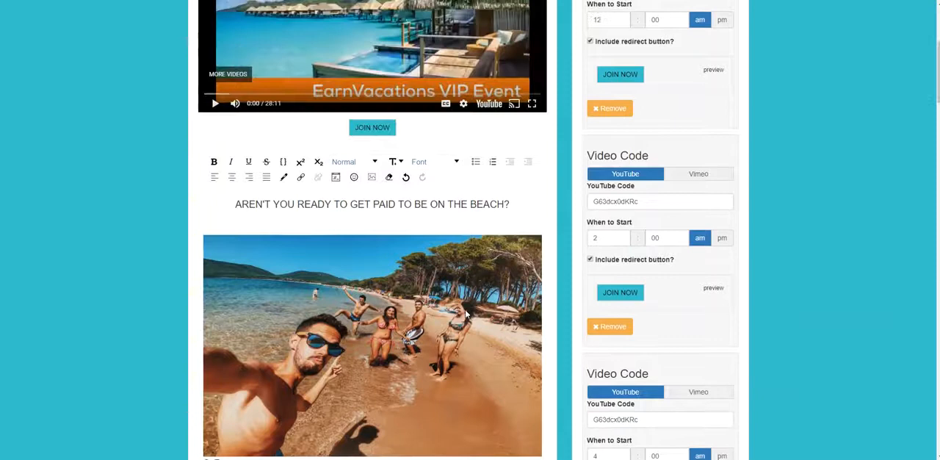
scroll(465, 314, "down", 2)
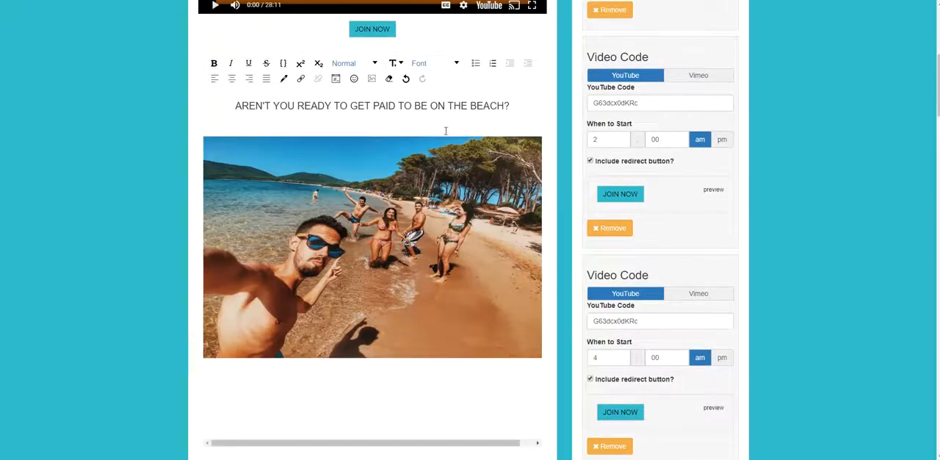
Delete the beach photo beneath the text and try to reinsert it from the copied URL at height 450 with automatic width.
key("BackSpace")
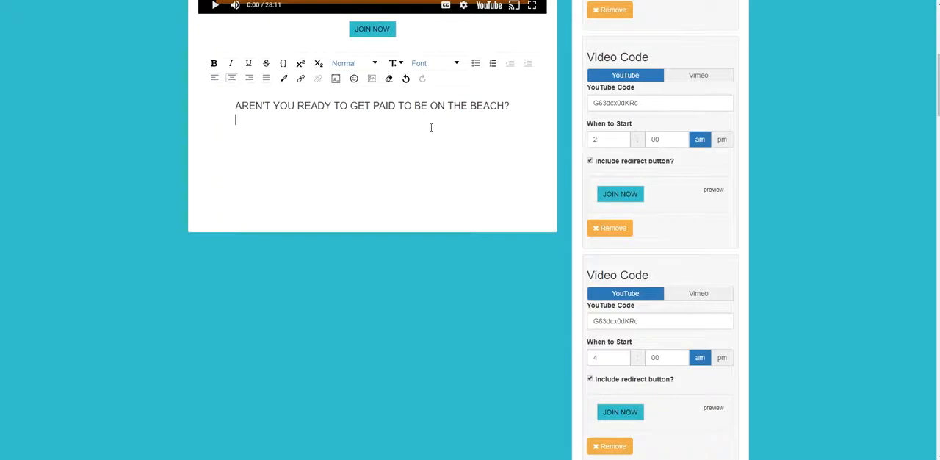
left_click(371, 79)
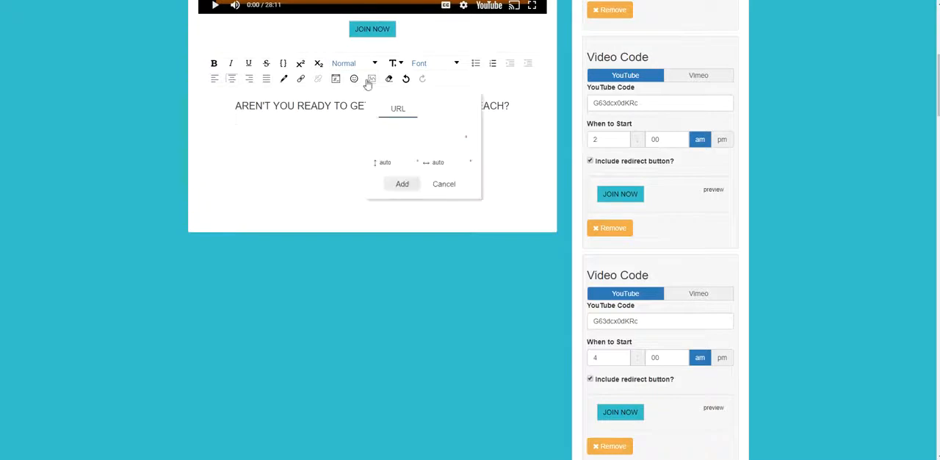
right_click(390, 139)
left_click(411, 217)
left_click_drag(391, 163, 368, 163)
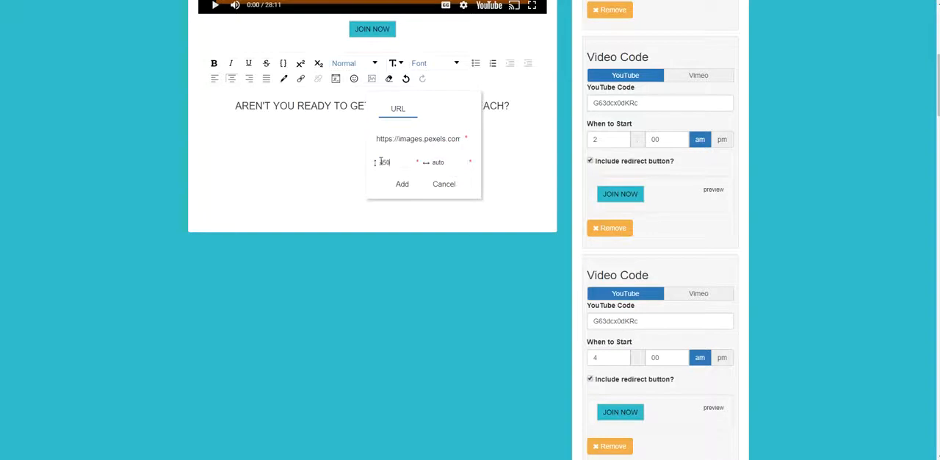
type("450")
key("Return")
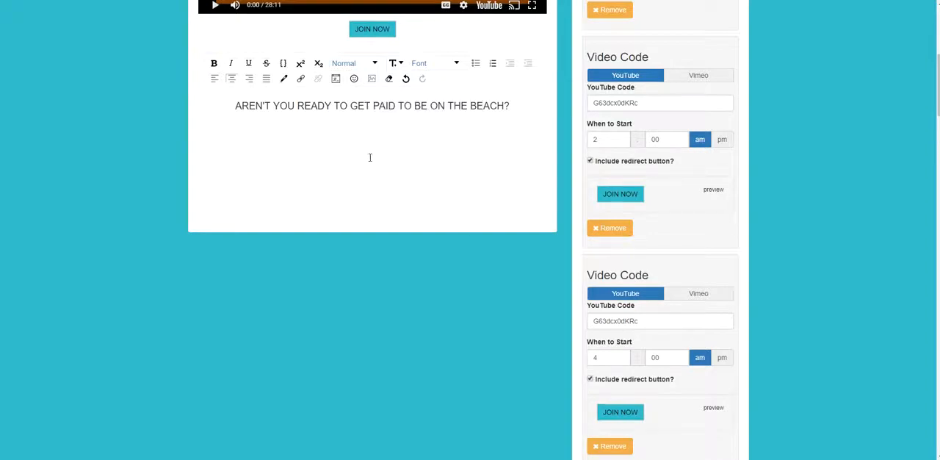
Insert the beach photo from the copied URL beneath the text at height 550 and width 750, and check its size.
left_click(369, 122)
left_click(371, 79)
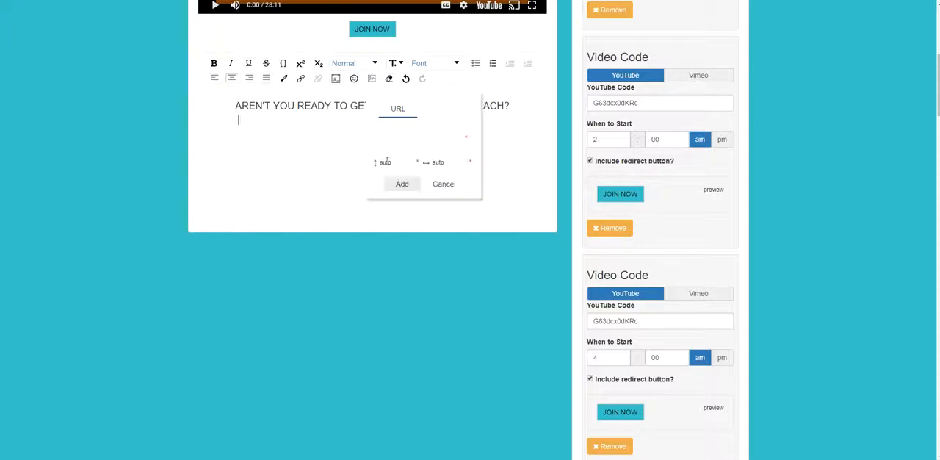
left_click_drag(397, 166, 367, 158)
type("550")
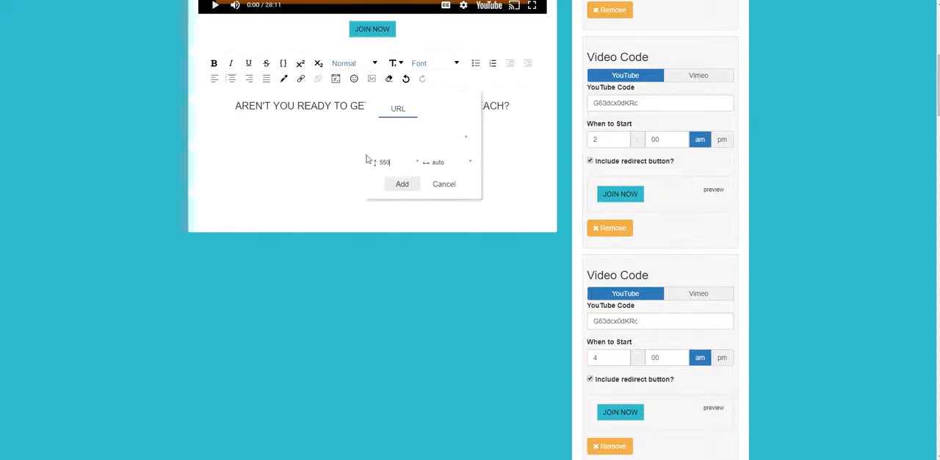
left_click_drag(441, 166, 410, 158)
type("750")
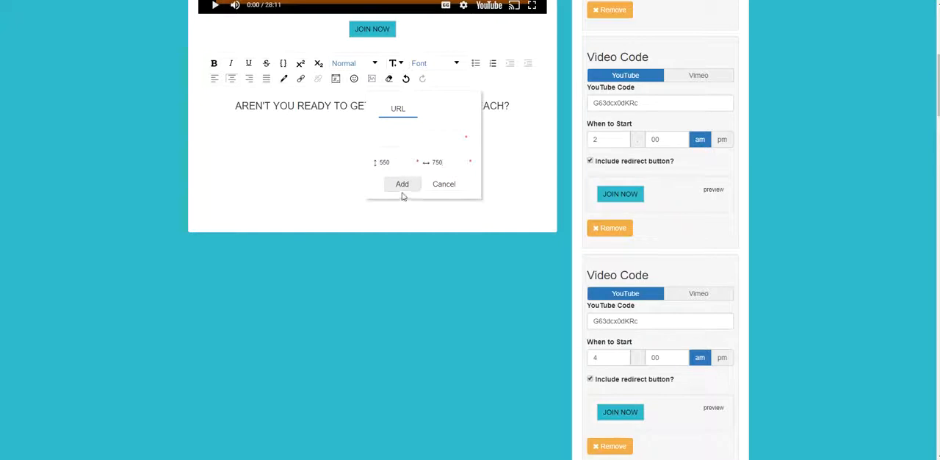
right_click(386, 141)
left_click(409, 218)
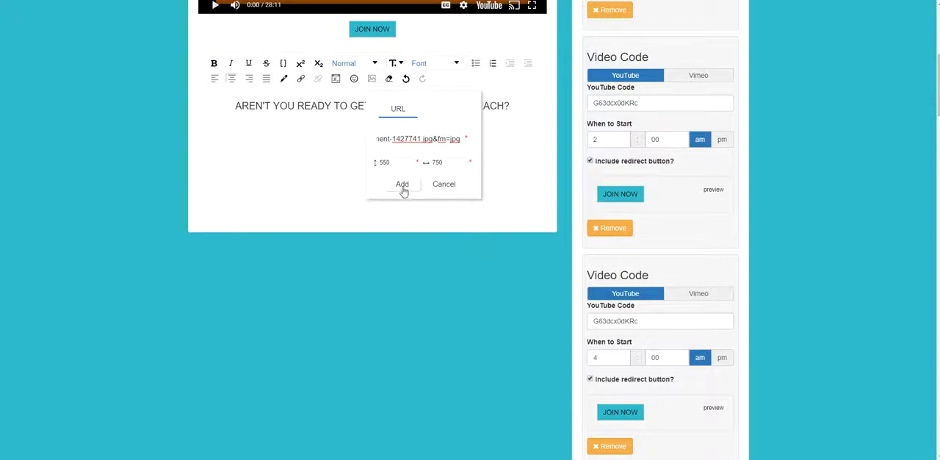
left_click(402, 184)
scroll(499, 289, "down", 1)
scroll(499, 242, "up", 2)
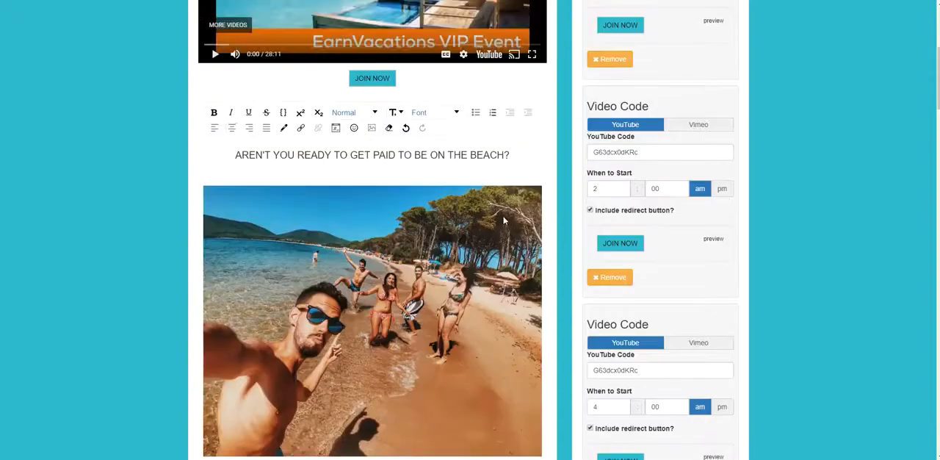
scroll(526, 182, "up", 1)
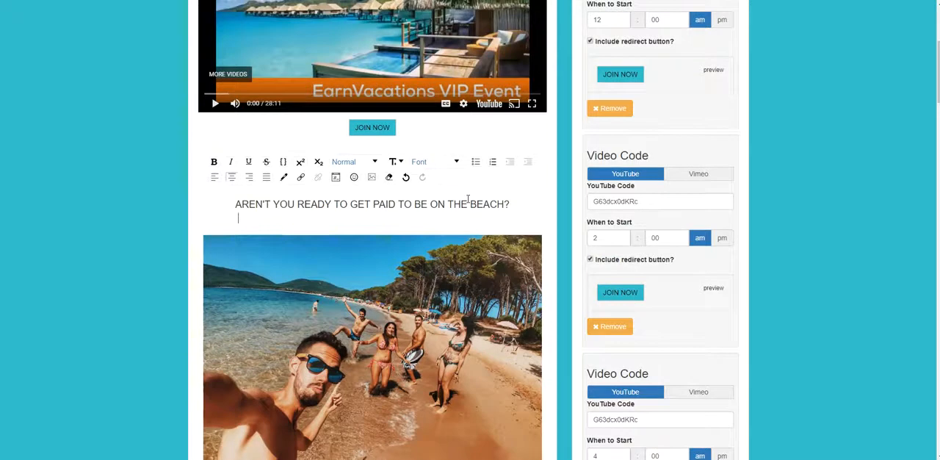
Delete the 550 by 750 beach photo, insert it again from the copied URL, and check how it fits.
key("BackSpace")
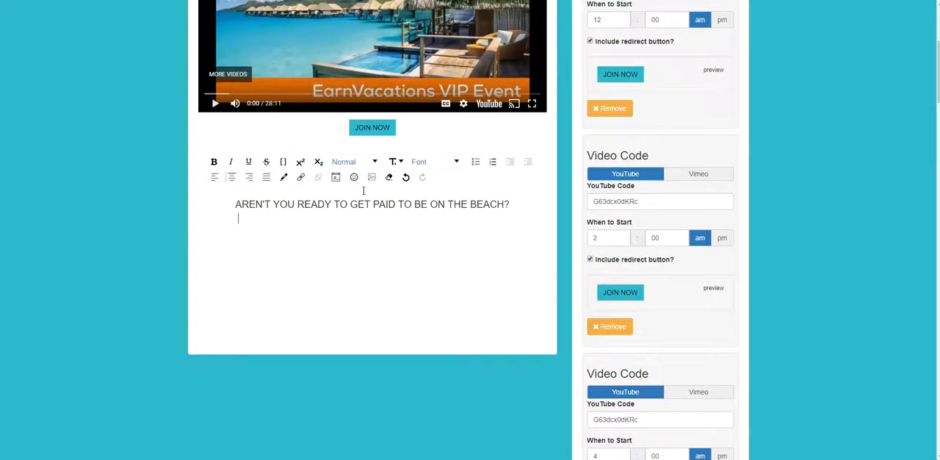
left_click(371, 177)
right_click(405, 238)
left_click(433, 319)
double_click(402, 263)
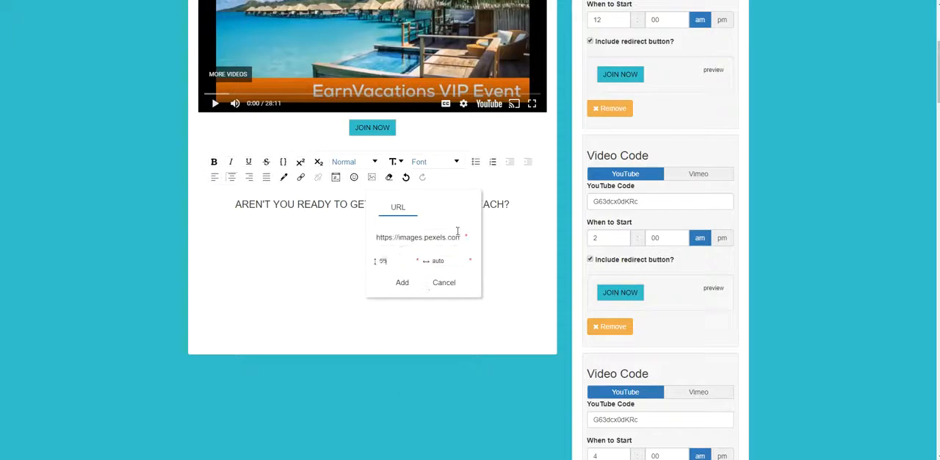
double_click(440, 262)
left_click(401, 282)
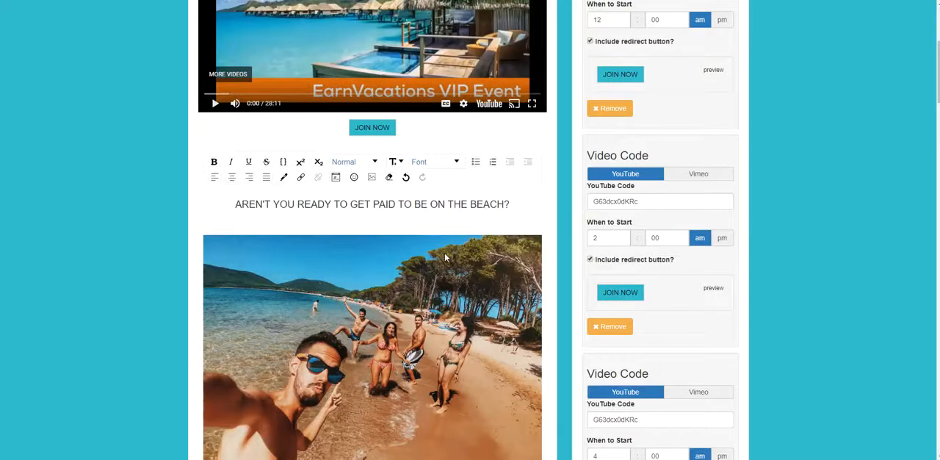
scroll(408, 379, "down", 2)
type("C R")
scroll(419, 387, "up", 5)
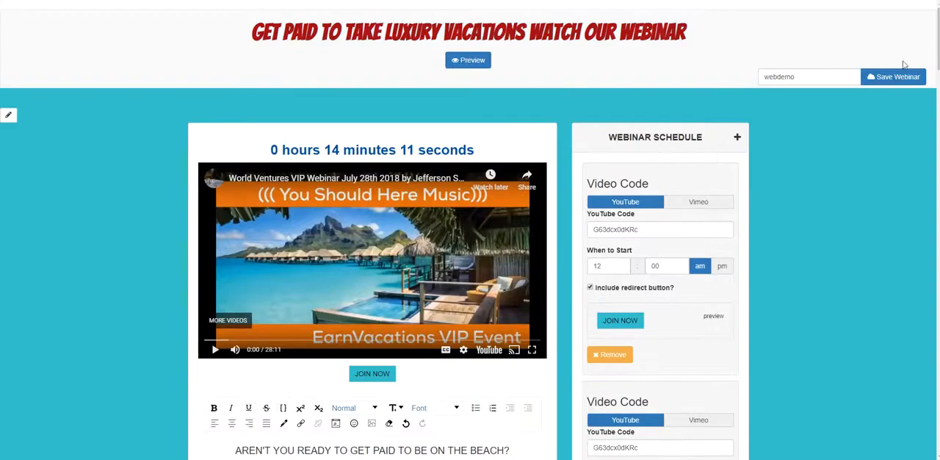
Save the webinar and review all photos beneath the beach text on the page preview.
left_click(896, 78)
left_click(597, 56)
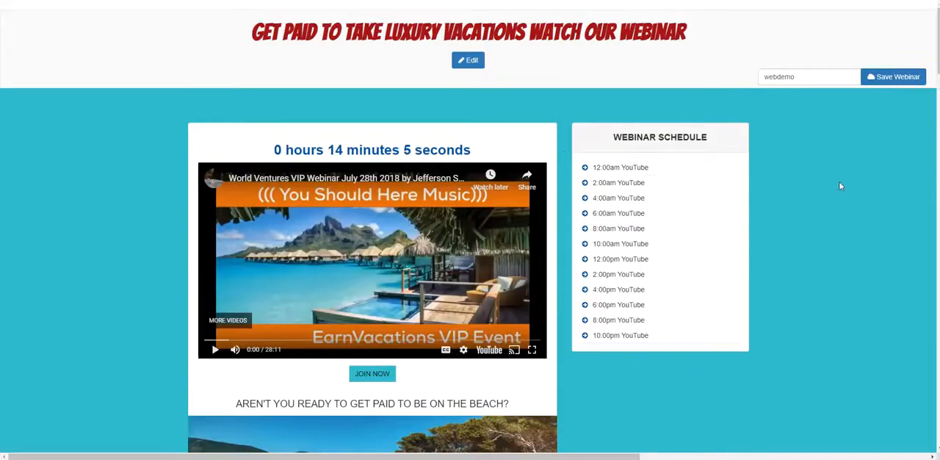
scroll(838, 183, "down", 6)
scroll(799, 210, "down", 9)
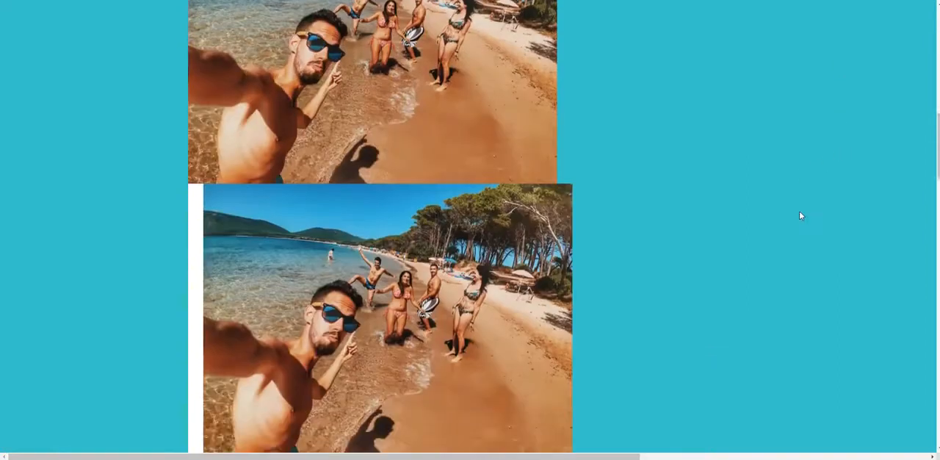
scroll(389, 283, "up", 6)
scroll(416, 275, "up", 7)
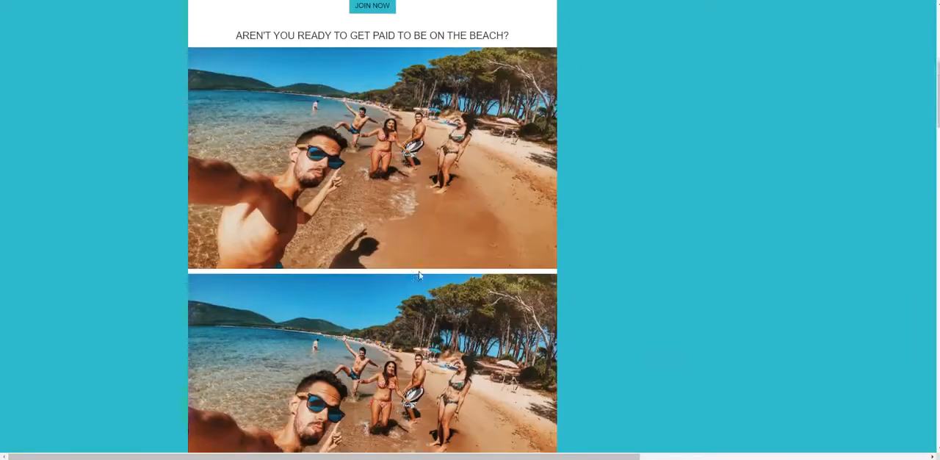
scroll(455, 271, "down", 7)
scroll(501, 273, "down", 4)
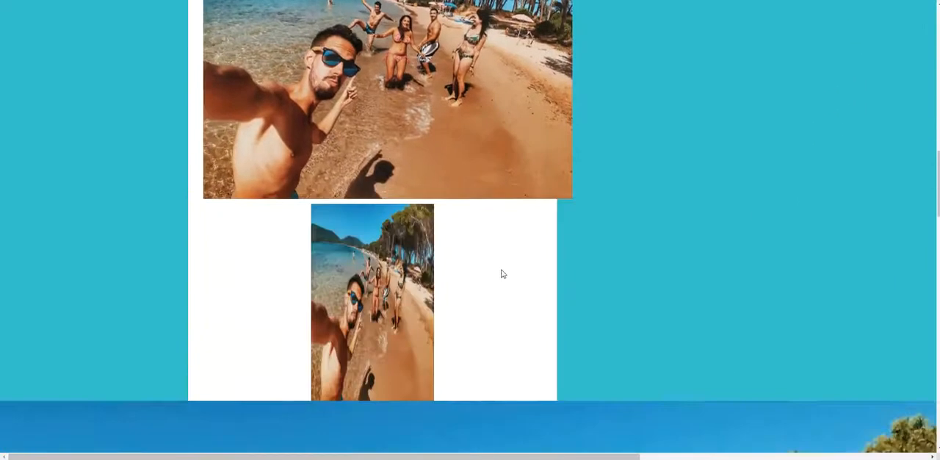
scroll(732, 275, "up", 6)
scroll(731, 277, "up", 5)
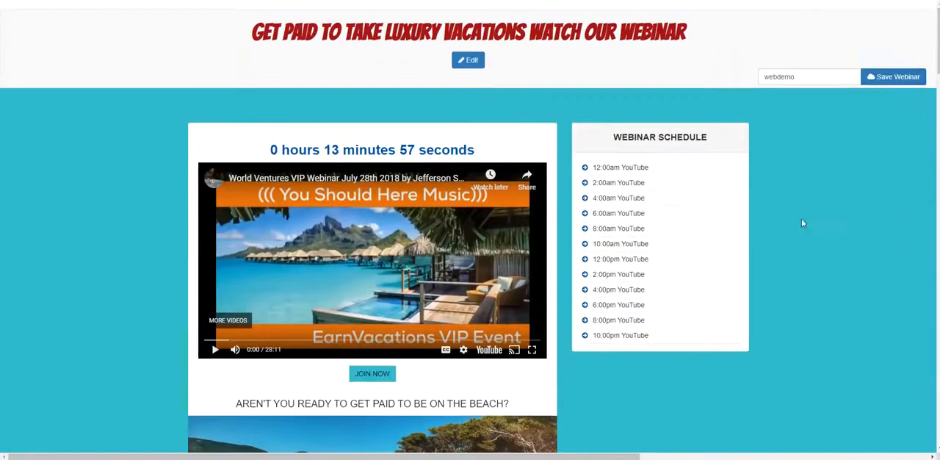
Reopen the webinar for editing and delete the leftover photo copies and blank space below the first beach photo.
left_click(470, 60)
scroll(440, 271, "down", 6)
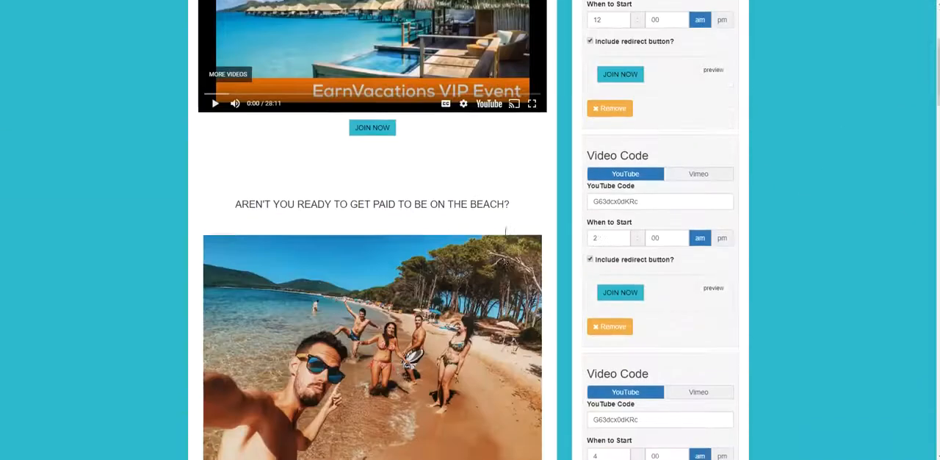
left_click(438, 274)
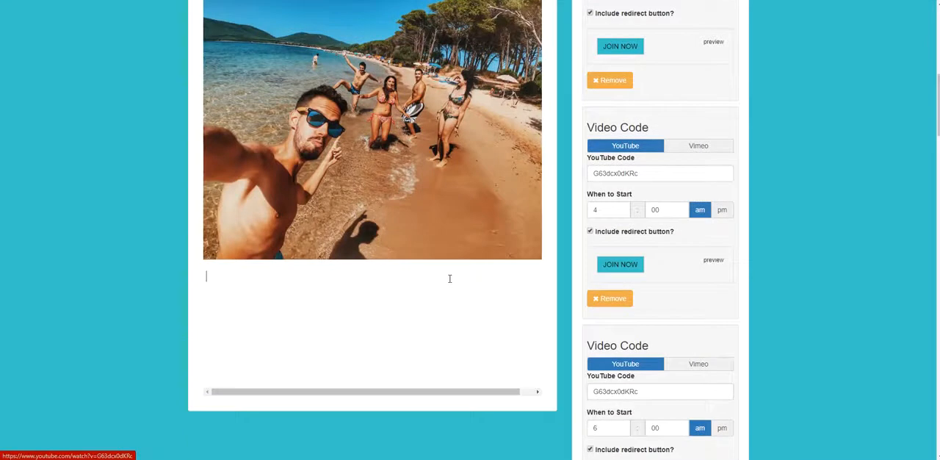
key("Delete")
key("Delete")
key("Delete")
key("Delete")
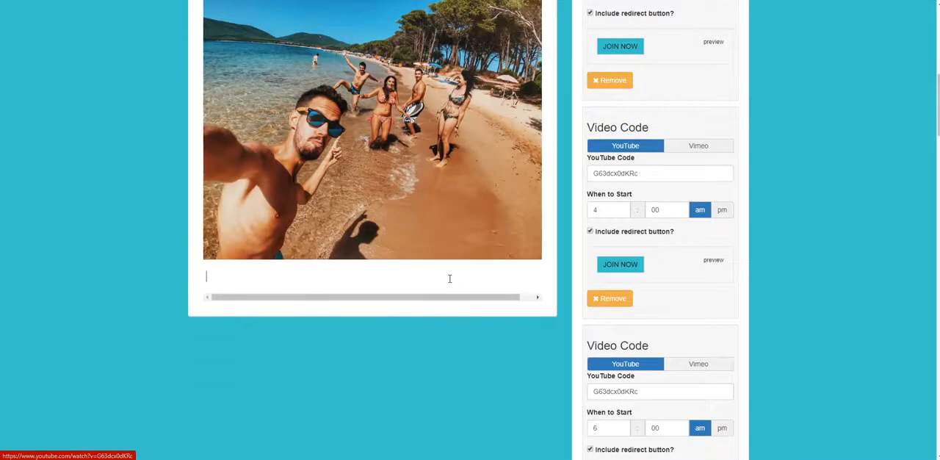
scroll(729, 293, "up", 10)
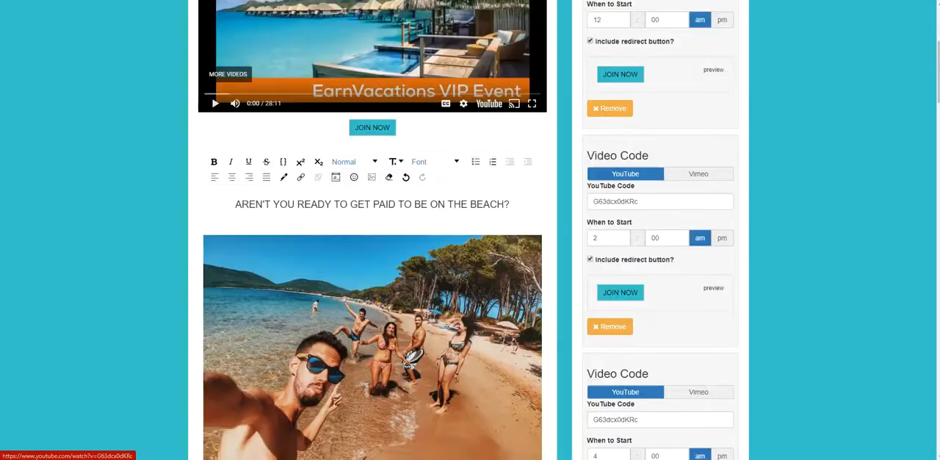
Save the cleaned-up webinar and check the preview beneath the beach text for remaining duplicates.
left_click(892, 77)
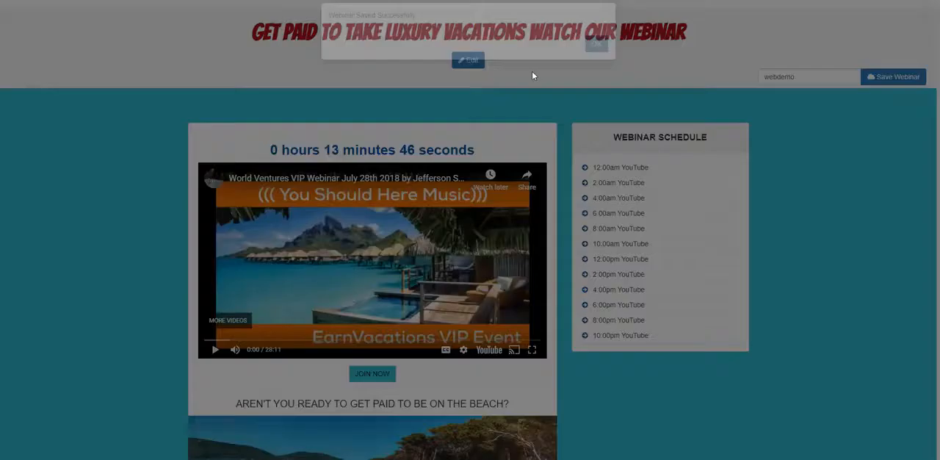
left_click(594, 57)
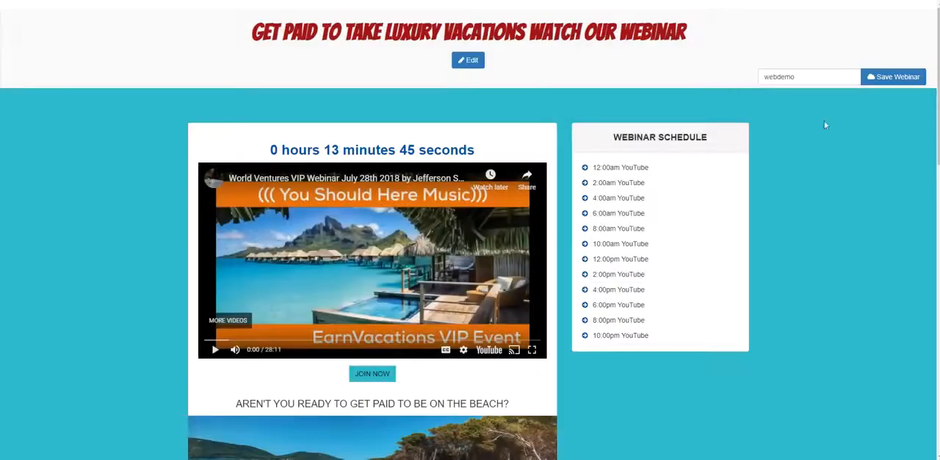
scroll(666, 154, "down", 8)
scroll(696, 191, "up", 8)
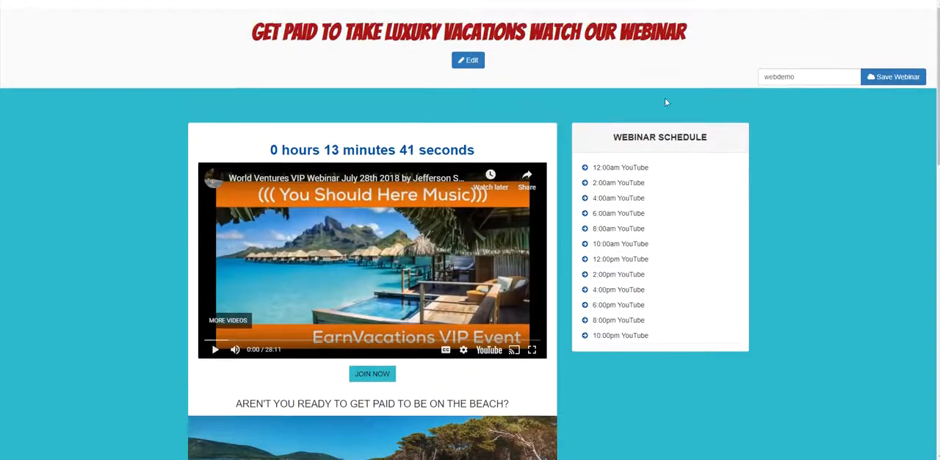
left_click(480, 63)
left_click(480, 64)
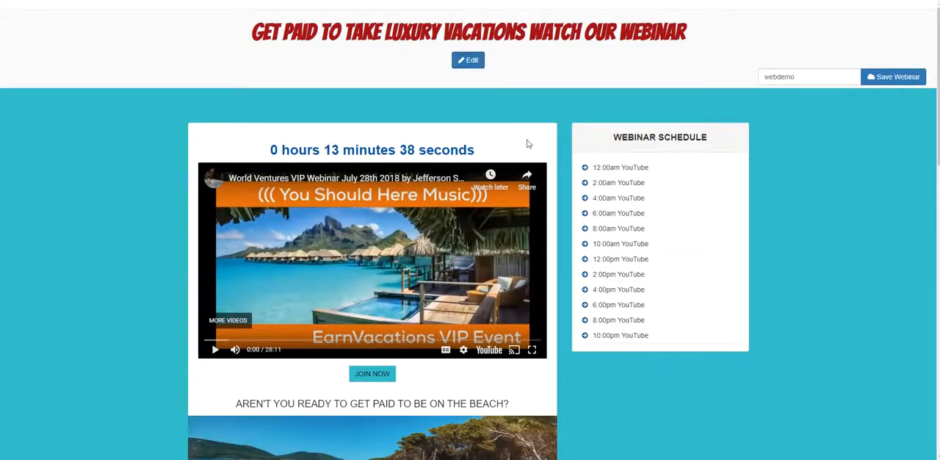
scroll(546, 142, "down", 10)
scroll(561, 155, "up", 10)
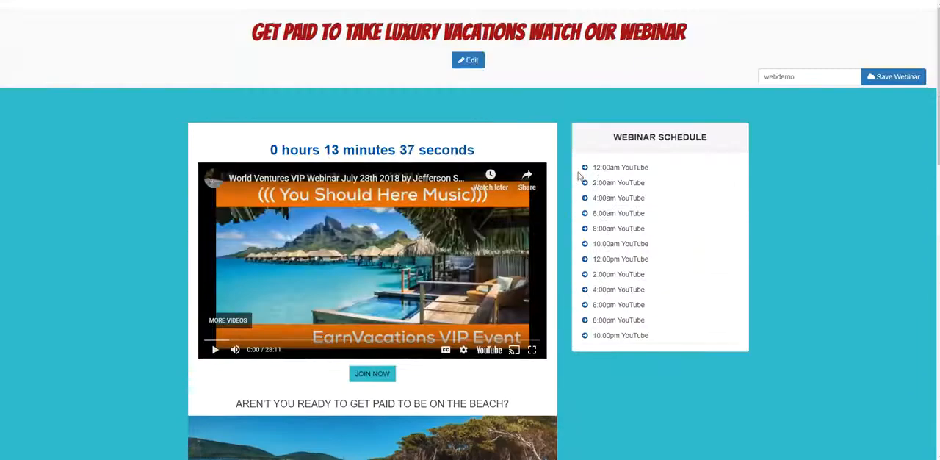
Return to editing and delete the remaining beach photo so only the text line is left.
left_click(477, 63)
scroll(479, 199, "down", 4)
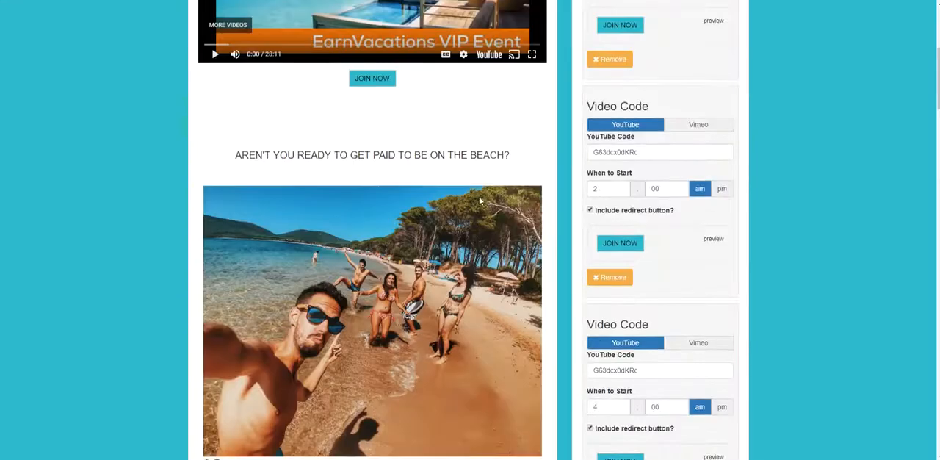
scroll(448, 191, "down", 4)
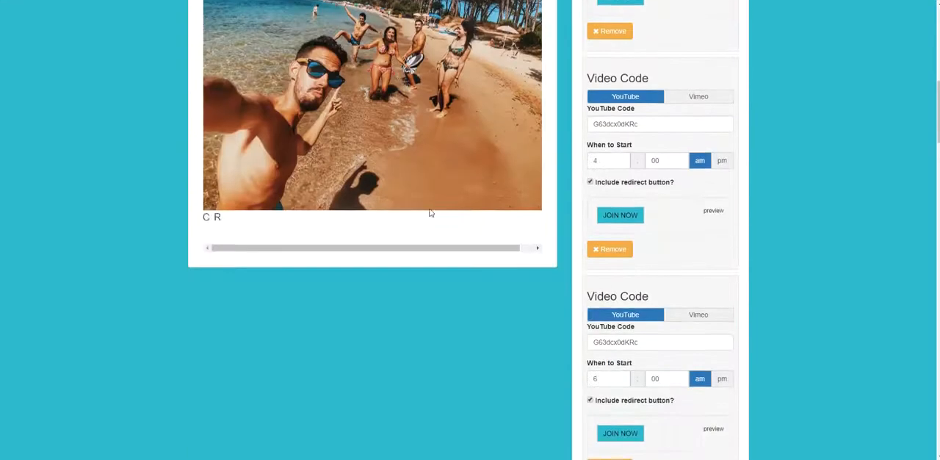
left_click(372, 222)
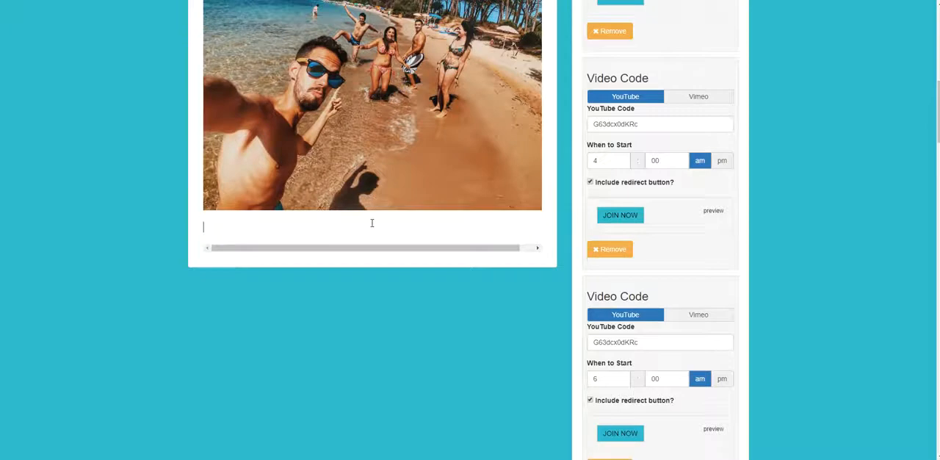
key("BackSpace")
key("BackSpace")
scroll(167, 321, "up", 5)
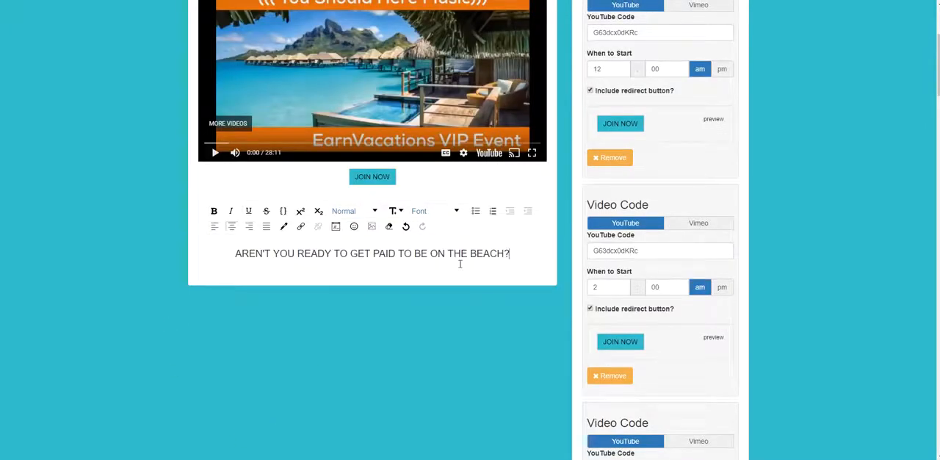
Add a new line under the beach text and insert the photo from the copied URL at height 550.
key("Return")
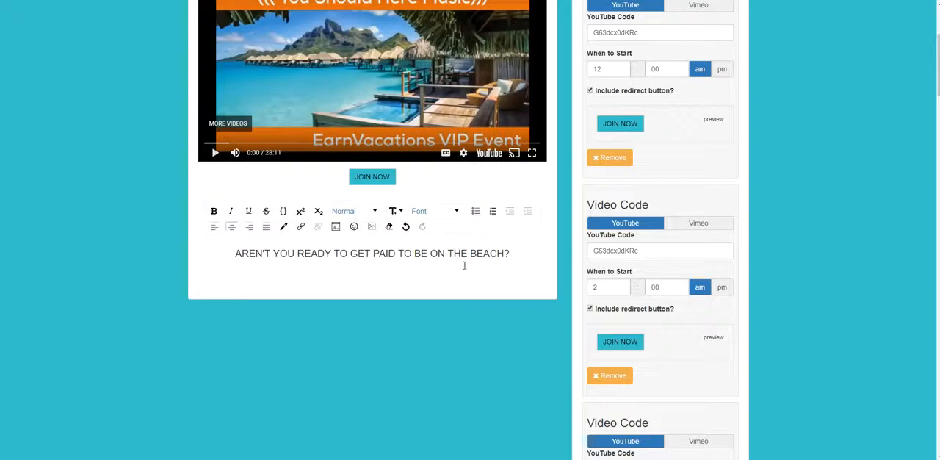
left_click(373, 227)
right_click(394, 288)
left_click(434, 366)
key("Tab")
type("550")
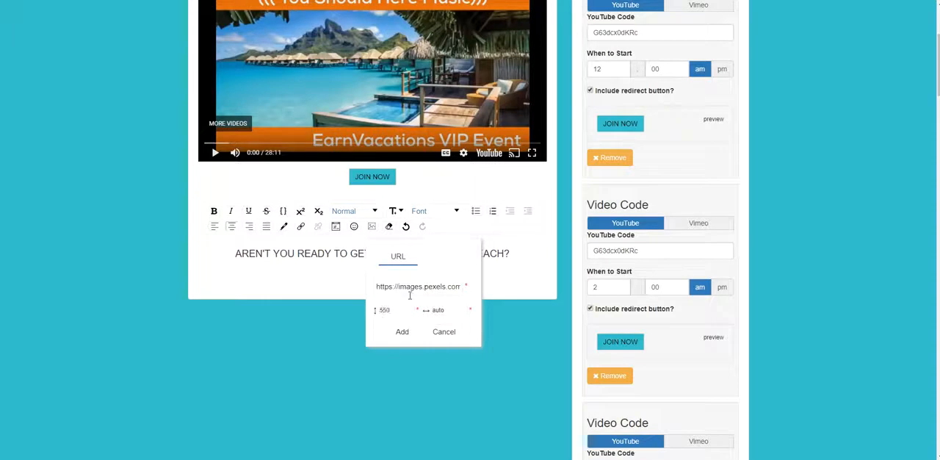
left_click_drag(447, 311, 430, 310)
left_click(411, 331)
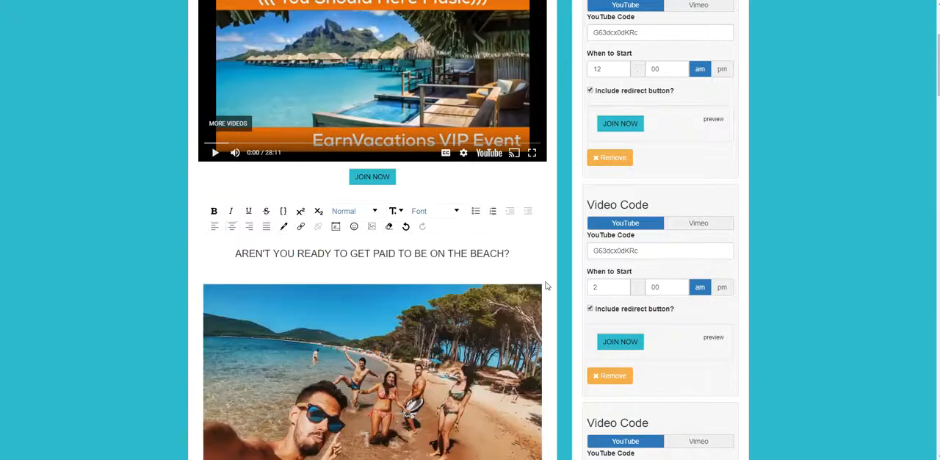
Save the webinar with the reinserted photo and review the page from headline to photo.
scroll(697, 143, "up", 3)
left_click(914, 77)
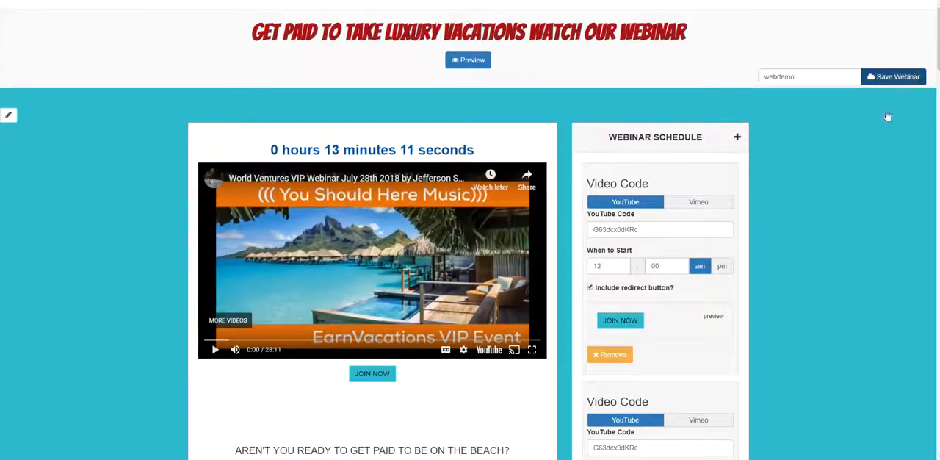
left_click(602, 60)
scroll(624, 180, "down", 6)
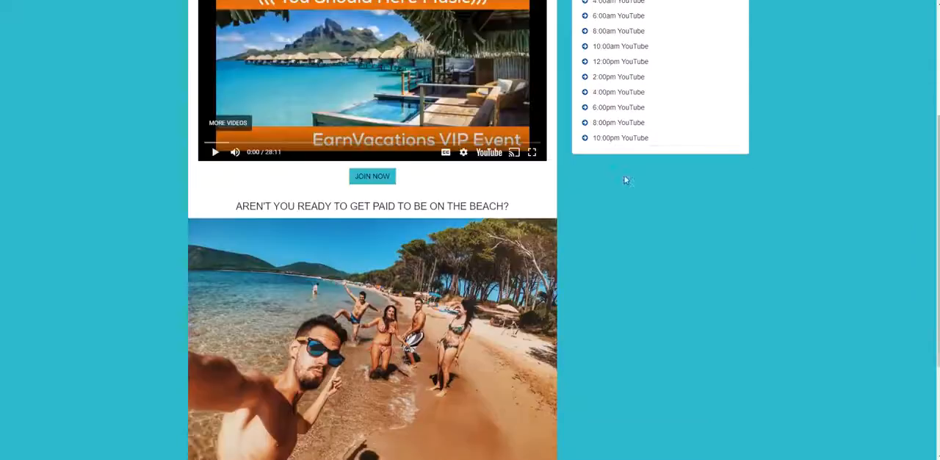
scroll(626, 183, "up", 2)
scroll(818, 240, "up", 3)
scroll(886, 235, "down", 1)
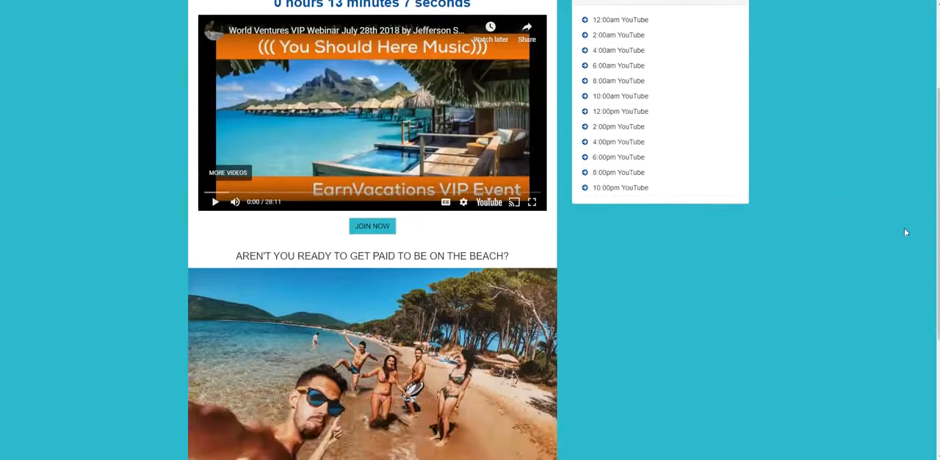
Review the saved webinar page from the headline and video schedule down to the beach photo and footer.
scroll(904, 228, "up", 1)
scroll(897, 234, "down", 3)
scroll(893, 236, "up", 5)
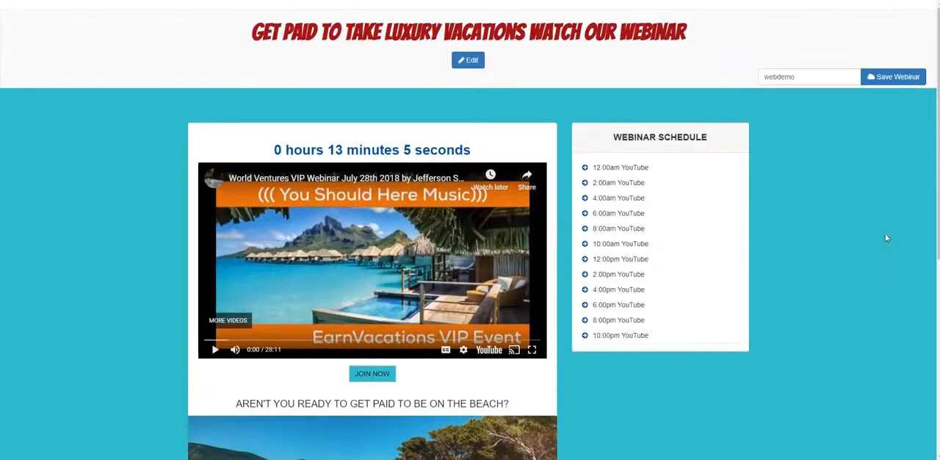
scroll(801, 201, "down", 1)
scroll(488, 296, "down", 6)
scroll(719, 276, "up", 3)
scroll(719, 276, "down", 2)
scroll(419, 248, "up", 4)
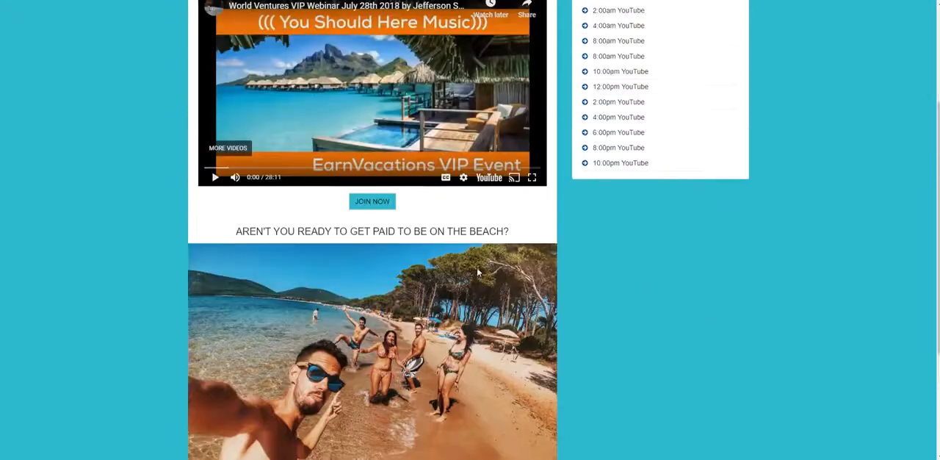
scroll(470, 329, "down", 1)
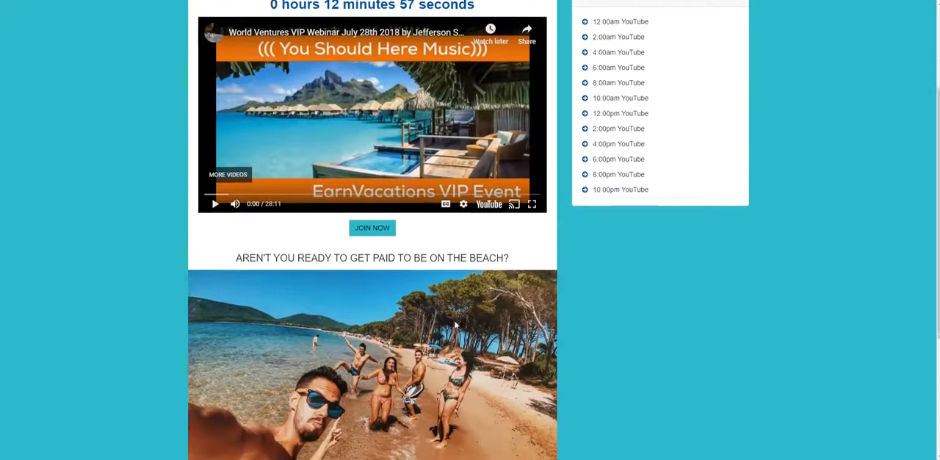
scroll(441, 315, "up", 3)
scroll(445, 318, "down", 3)
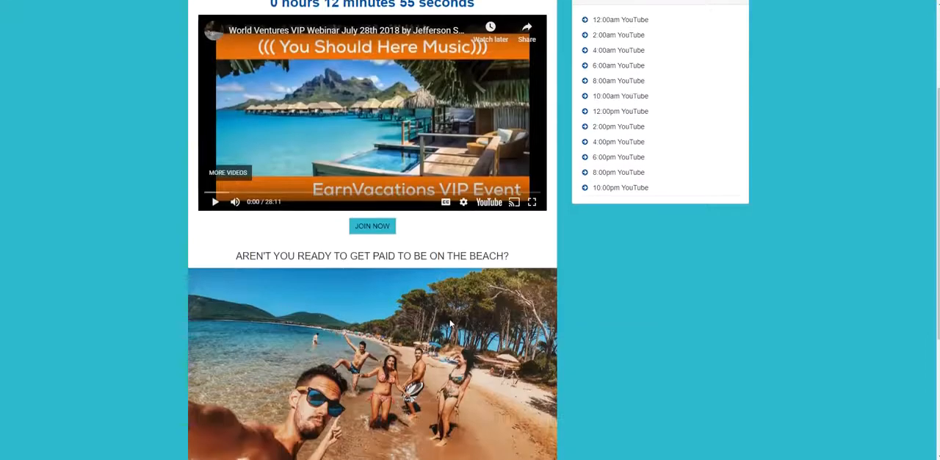
scroll(449, 320, "down", 4)
scroll(449, 320, "up", 4)
scroll(558, 316, "up", 2)
scroll(441, 308, "down", 4)
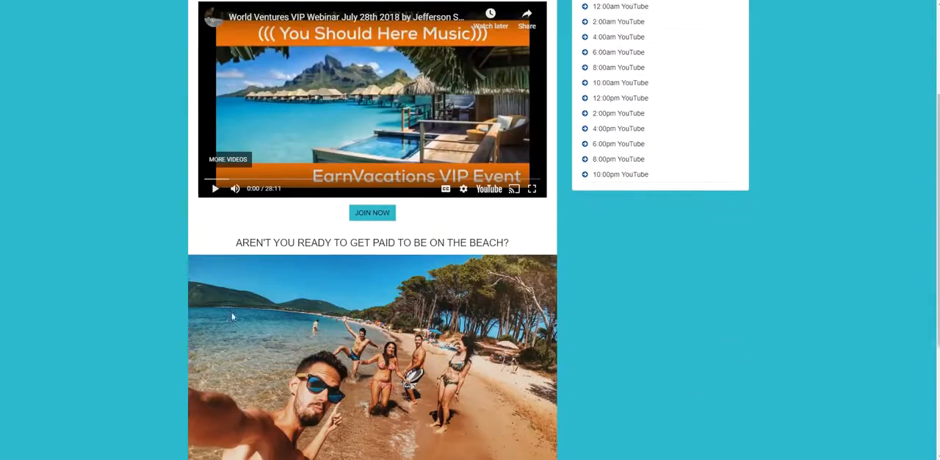
scroll(492, 314, "up", 1)
scroll(492, 313, "down", 2)
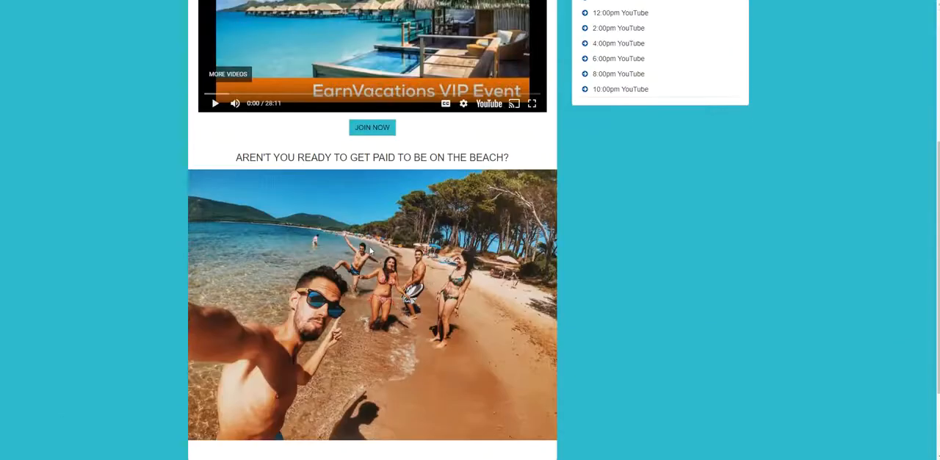
scroll(410, 338, "down", 2)
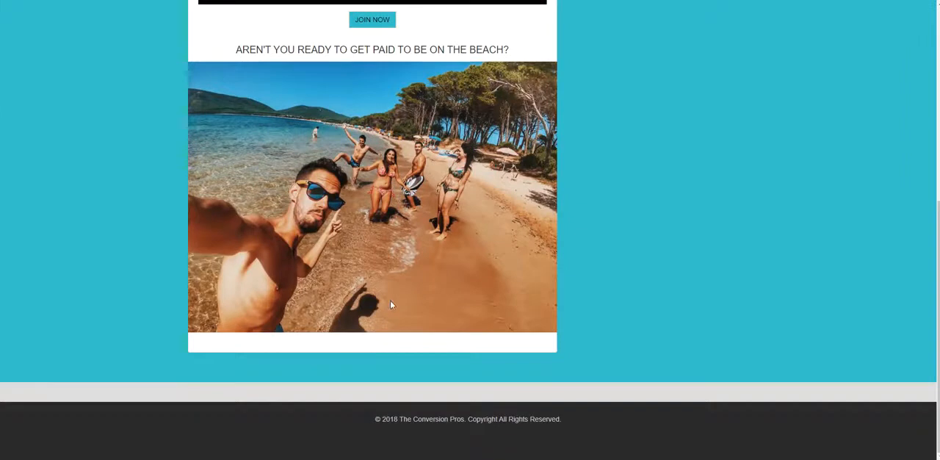
scroll(478, 310, "up", 5)
scroll(472, 323, "up", 1)
scroll(469, 352, "down", 3)
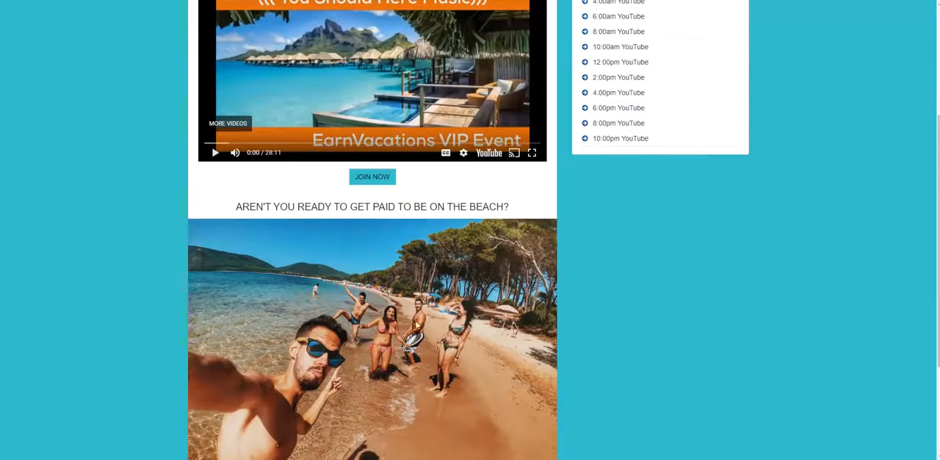
scroll(729, 339, "up", 3)
scroll(807, 330, "down", 2)
scroll(806, 329, "up", 2)
scroll(810, 243, "down", 3)
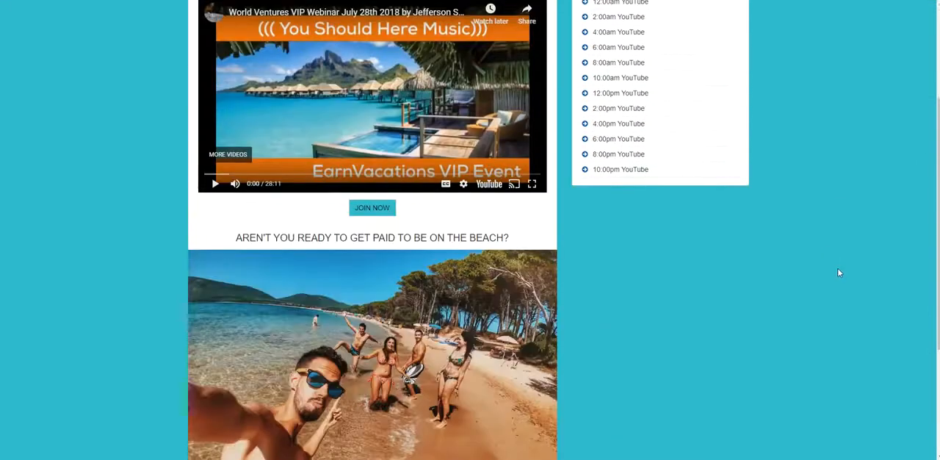
scroll(853, 264, "down", 2)
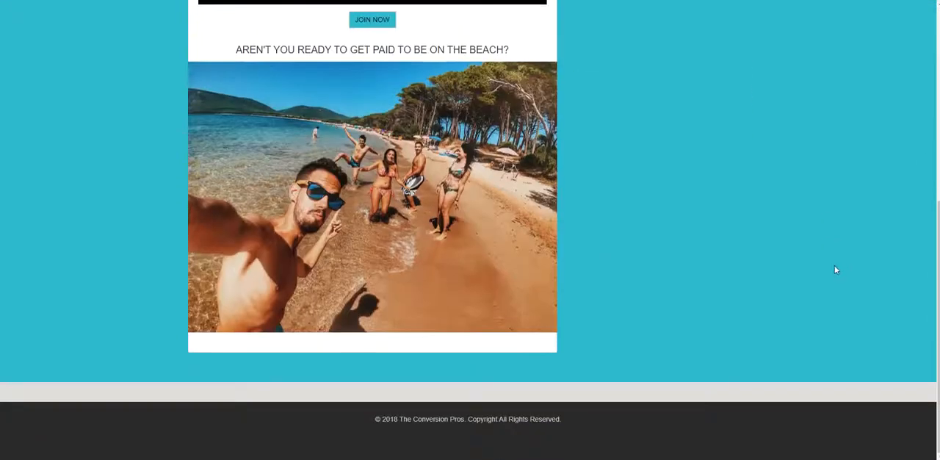
scroll(834, 269, "up", 4)
scroll(830, 257, "up", 1)
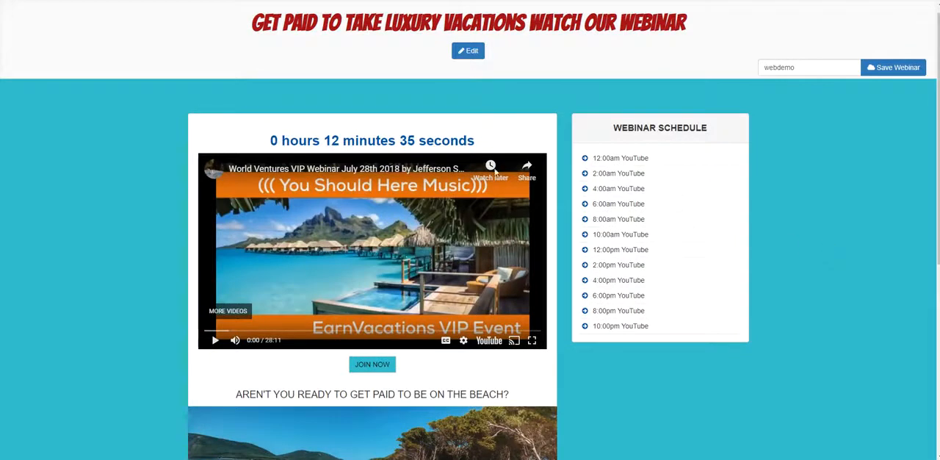
Return to editing and add a social link for Facebook in the Follow Us section.
left_click(467, 50)
scroll(757, 261, "down", 6)
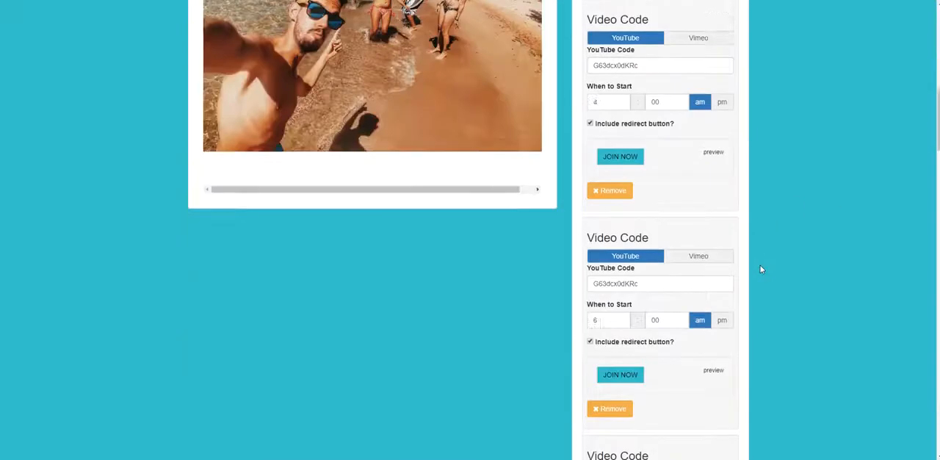
scroll(761, 269, "down", 5)
scroll(760, 266, "down", 8)
scroll(862, 228, "up", 2)
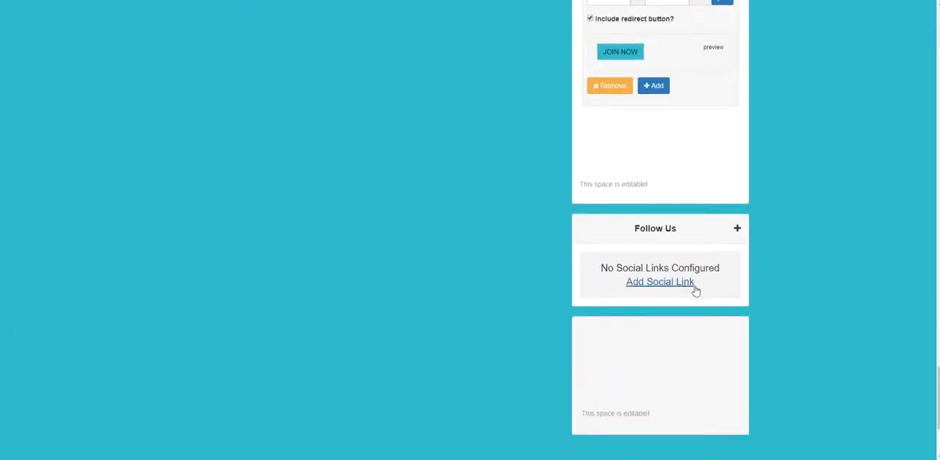
left_click(667, 286)
left_click(645, 280)
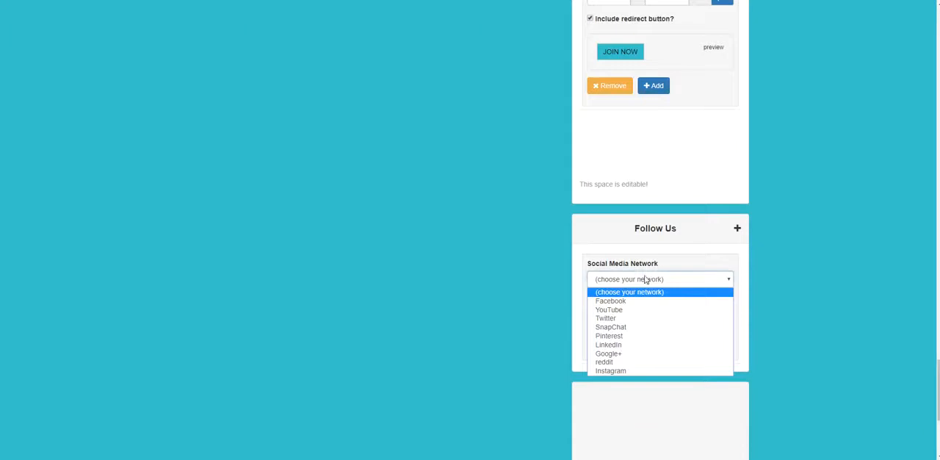
left_click(636, 301)
left_click(628, 315)
triple_click(608, 318)
left_click_drag(609, 318, 622, 318)
left_click(707, 334)
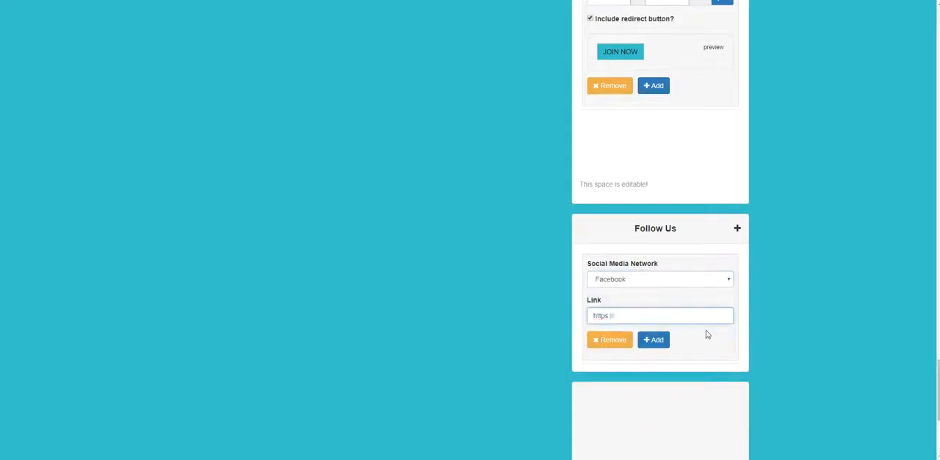
left_click(671, 319)
type("WWW.FACEBOOK.COM/USERNAME")
left_click(654, 339)
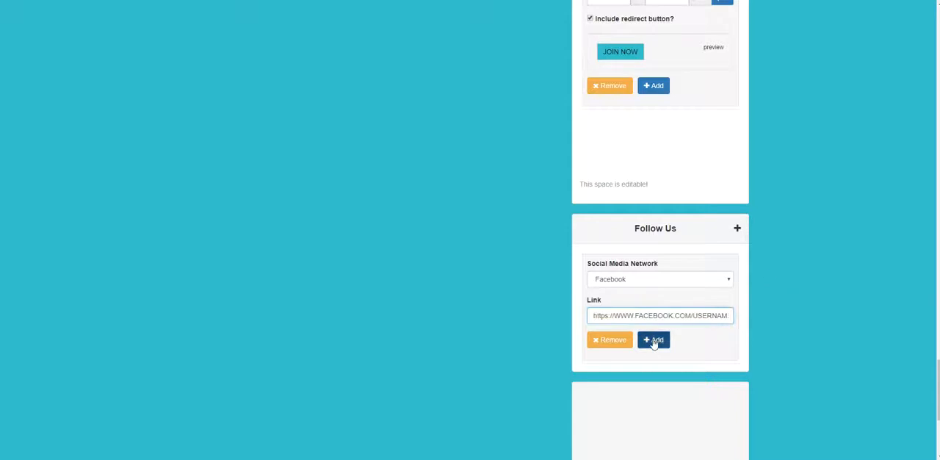
scroll(659, 333, "down", 3)
scroll(659, 334, "down", 2)
scroll(703, 290, "up", 3)
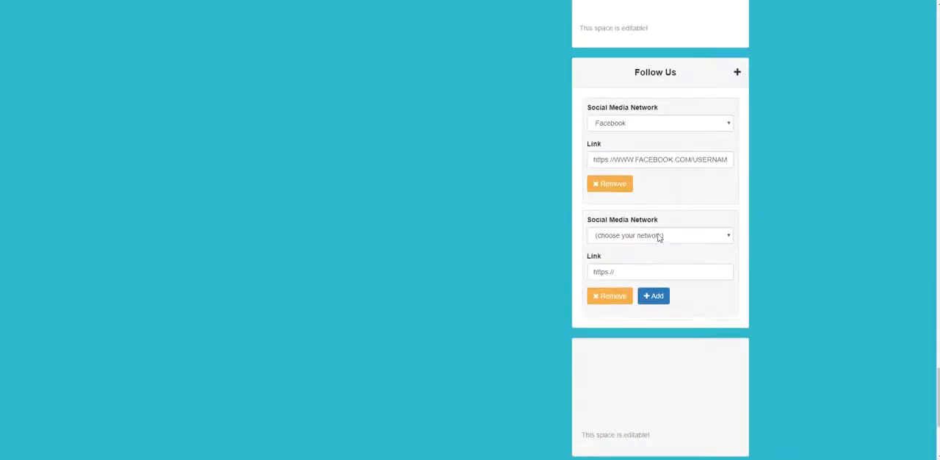
left_click(657, 236)
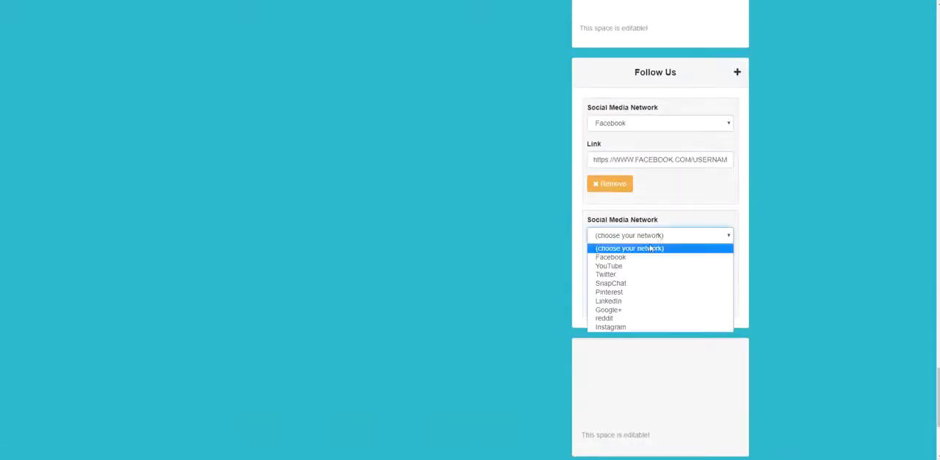
left_click(624, 327)
left_click(638, 272)
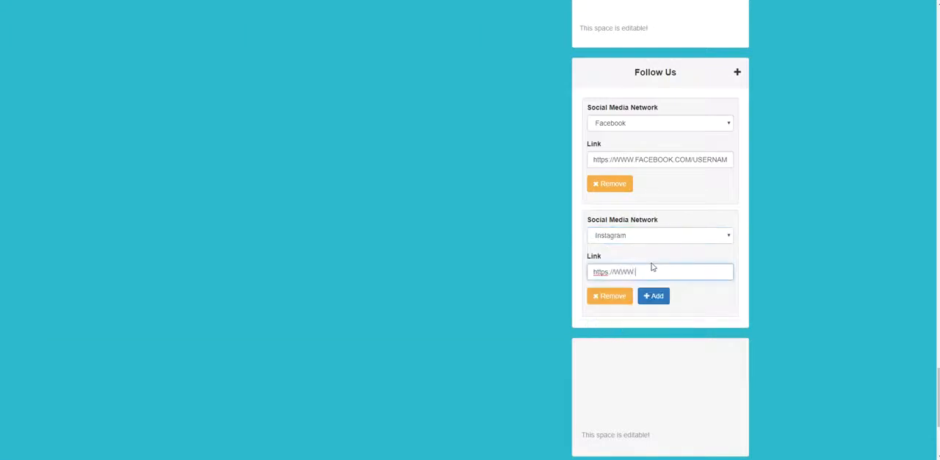
type("WWW.INSTAGRAM.COM/USERNAME")
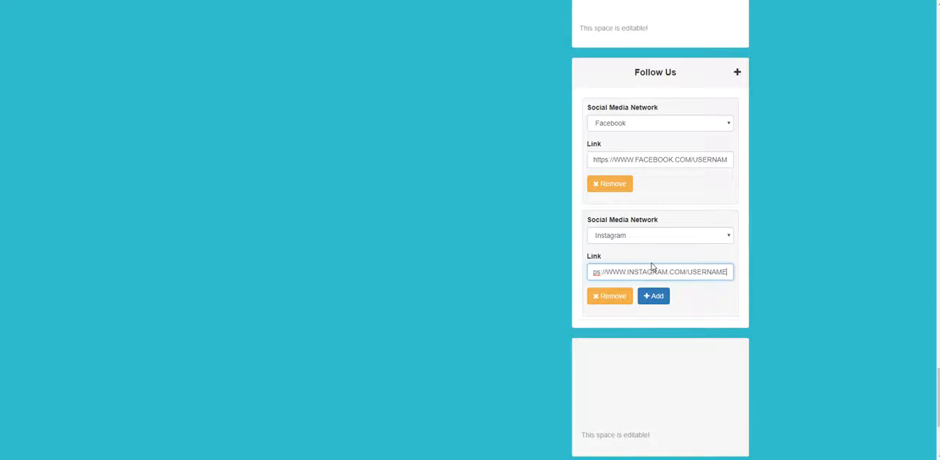
left_click(653, 296)
scroll(754, 304, "down", 3)
scroll(738, 267, "up", 2)
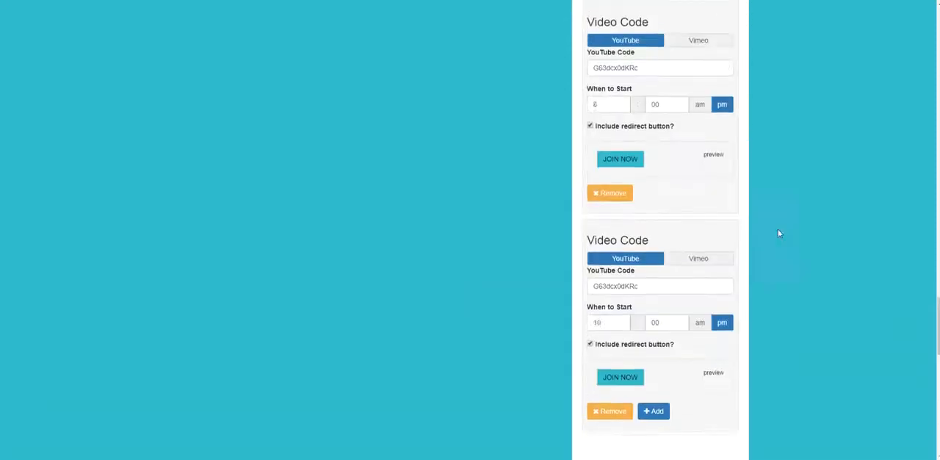
Save the webinar with the Facebook and Instagram links and dismiss the confirmation.
scroll(779, 233, "up", 10)
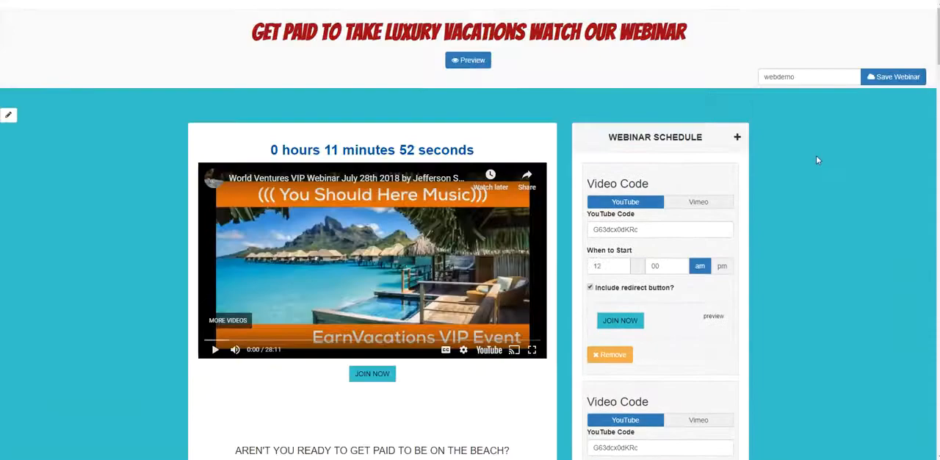
left_click(892, 79)
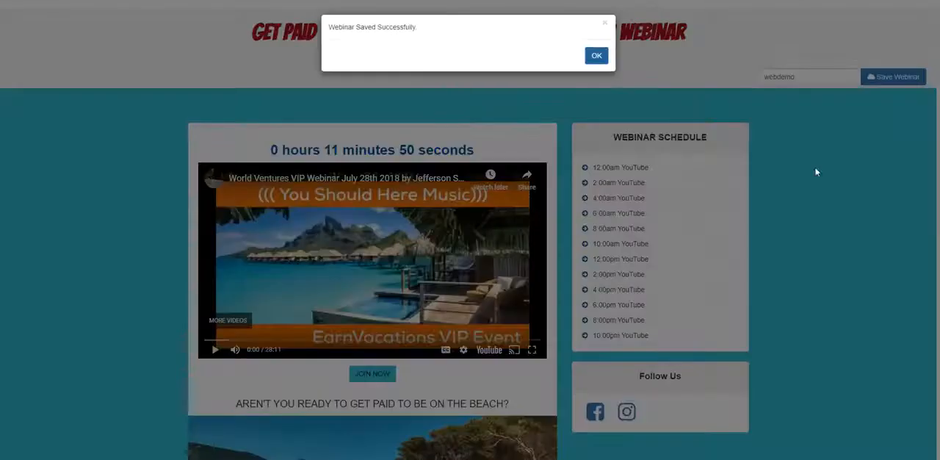
left_click(597, 56)
Examine the saved page, checking the Follow Us icons, the JOIN NOW button and the webinar schedule.
scroll(646, 231, "down", 3)
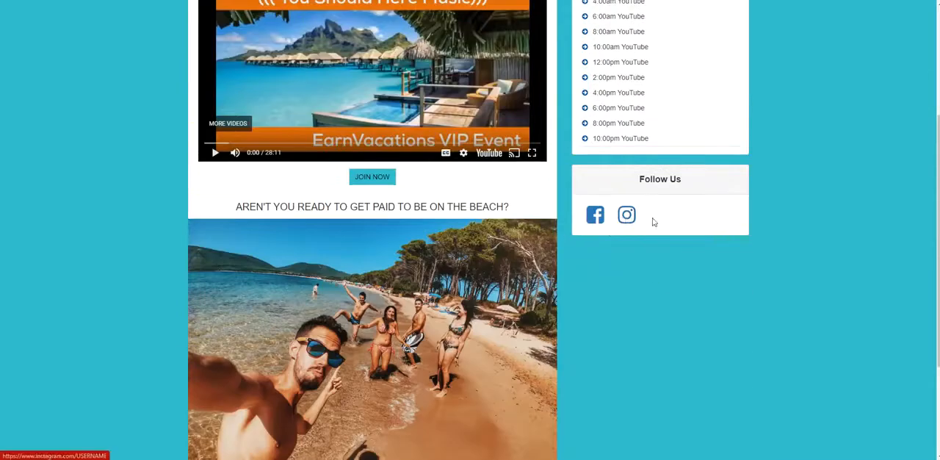
scroll(665, 246, "up", 2)
scroll(670, 255, "up", 1)
scroll(676, 264, "down", 2)
scroll(734, 264, "up", 2)
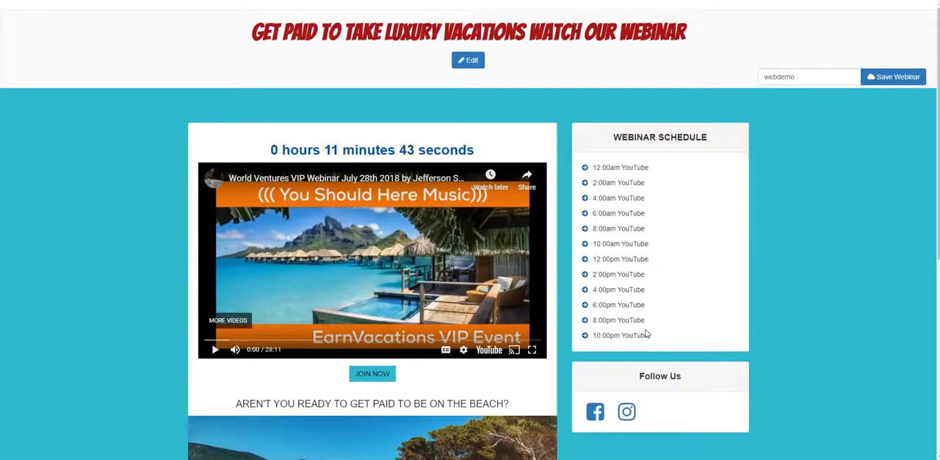
scroll(631, 287, "down", 2)
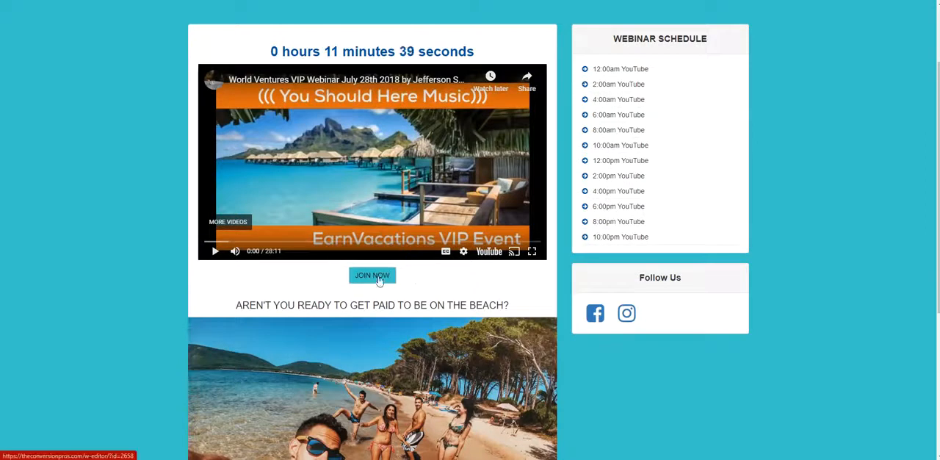
scroll(389, 279, "up", 1)
scroll(383, 278, "down", 4)
scroll(384, 280, "up", 4)
scroll(360, 276, "down", 1)
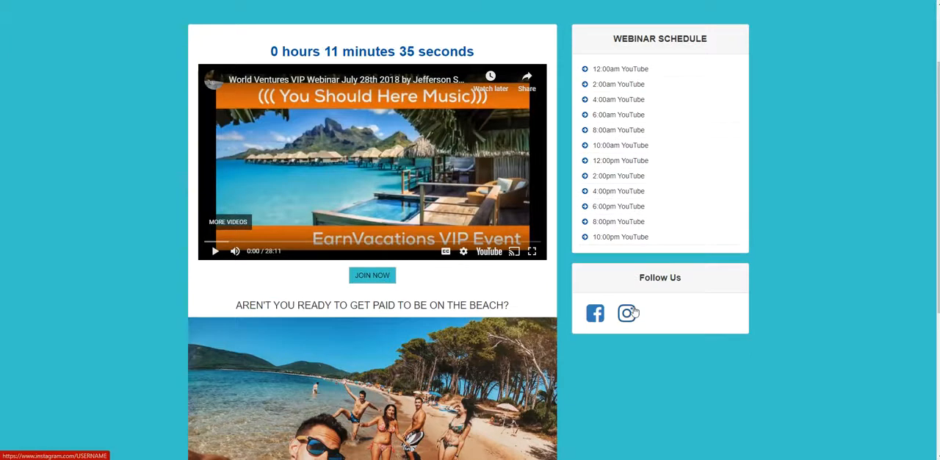
scroll(652, 306, "down", 3)
scroll(703, 308, "up", 4)
scroll(826, 230, "up", 1)
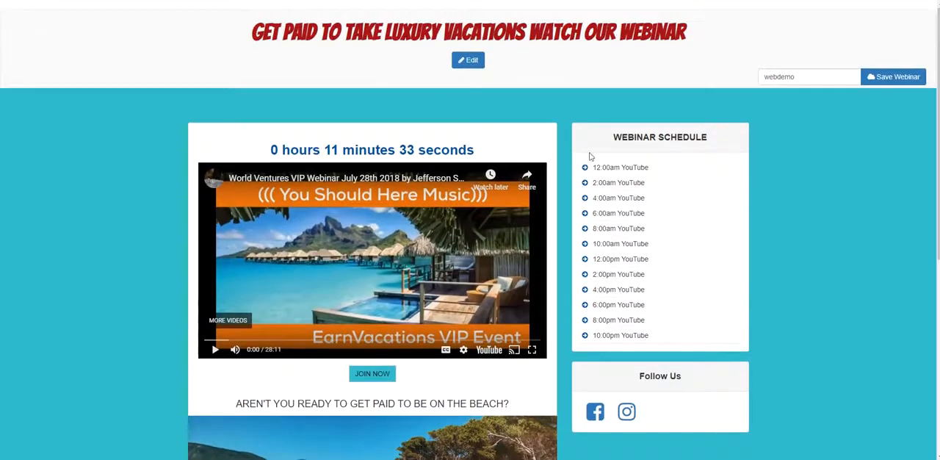
Return to editing and write QUESTIONS CALL ME in the editable space between the video entries and Follow Us.
left_click(468, 59)
scroll(724, 214, "down", 8)
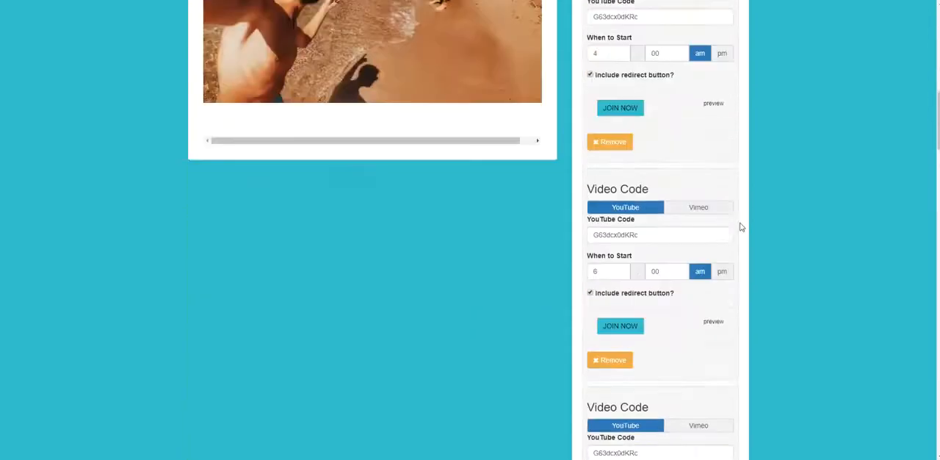
scroll(740, 228, "down", 5)
scroll(740, 235, "down", 10)
scroll(680, 217, "up", 8)
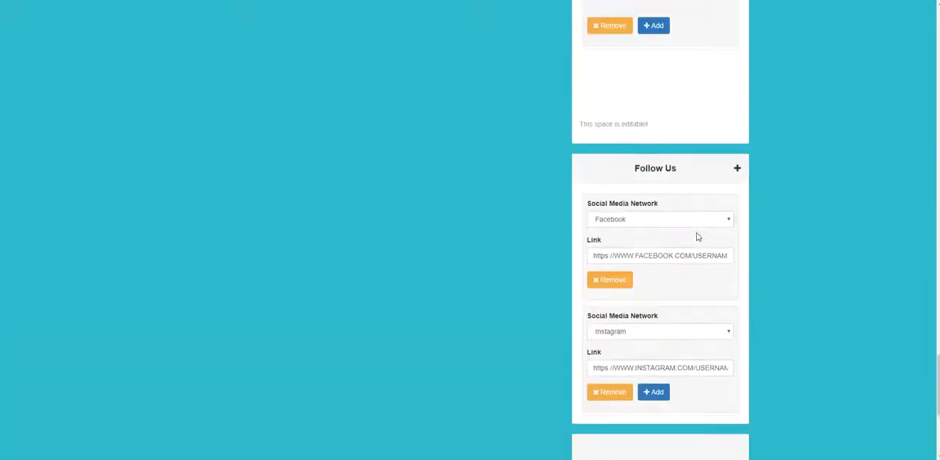
scroll(683, 222, "down", 3)
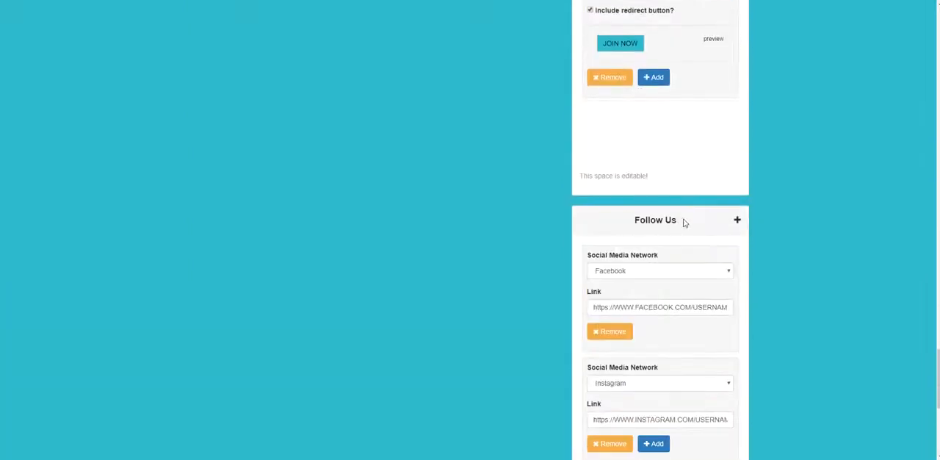
left_click(635, 175)
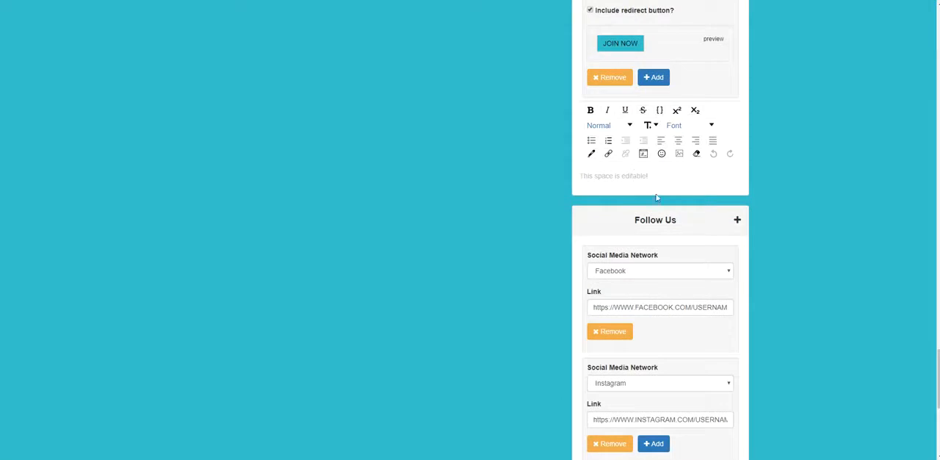
type("QUESTIONS CALL ME")
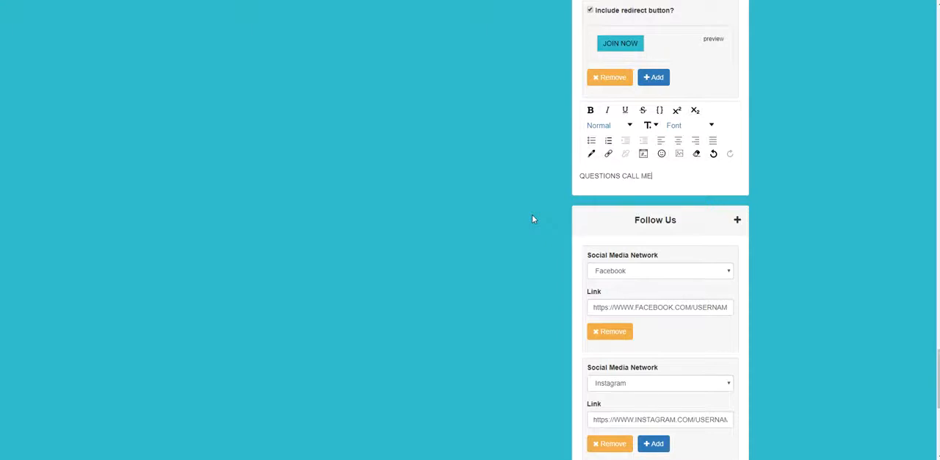
Center the QUESTIONS CALL ME text above the Follow Us section.
left_click_drag(656, 177, 559, 190)
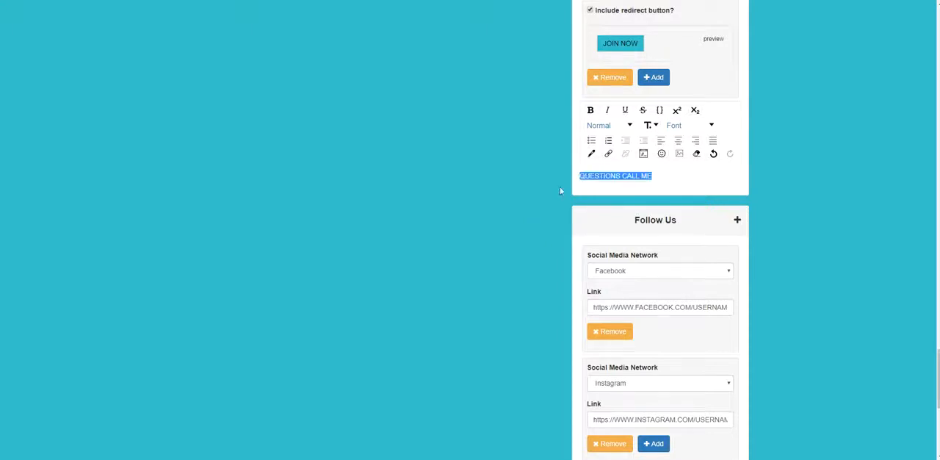
left_click(678, 140)
left_click(703, 172)
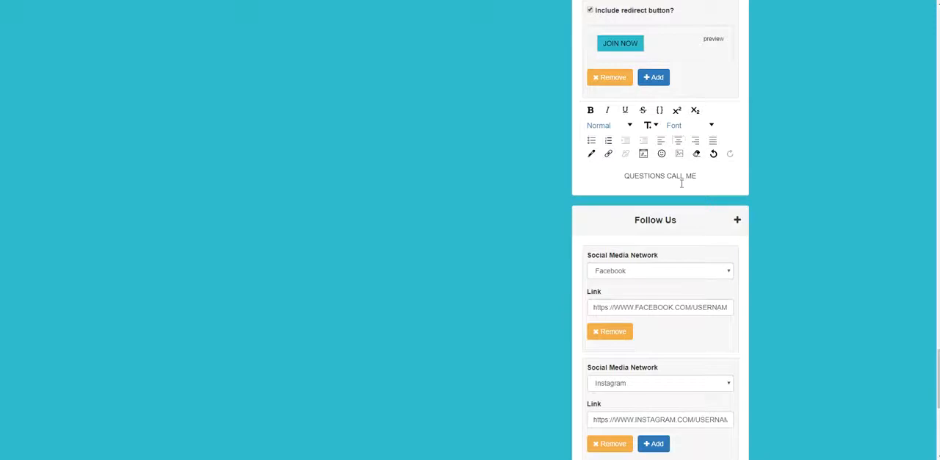
Try to add the contact's name on a centered line below QUESTIONS CALL ME.
key("Return")
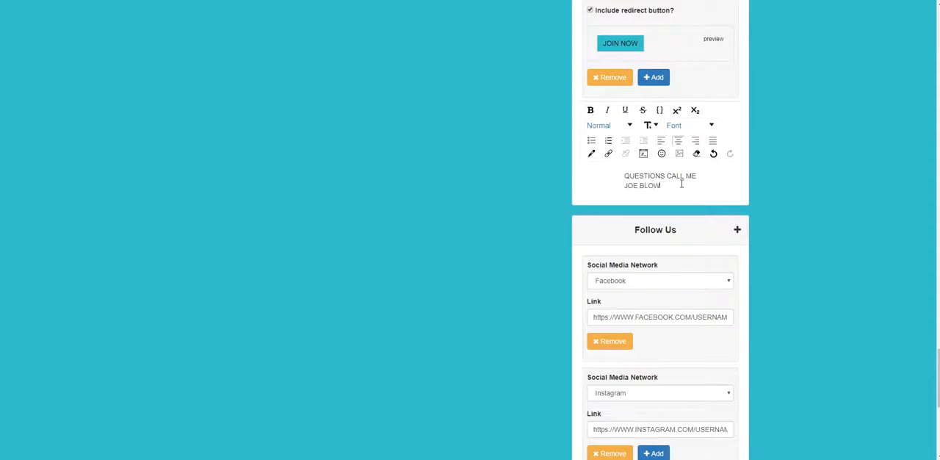
key("ctrl+a")
left_click(650, 186)
left_click_drag(621, 190, 658, 186)
left_click(678, 141)
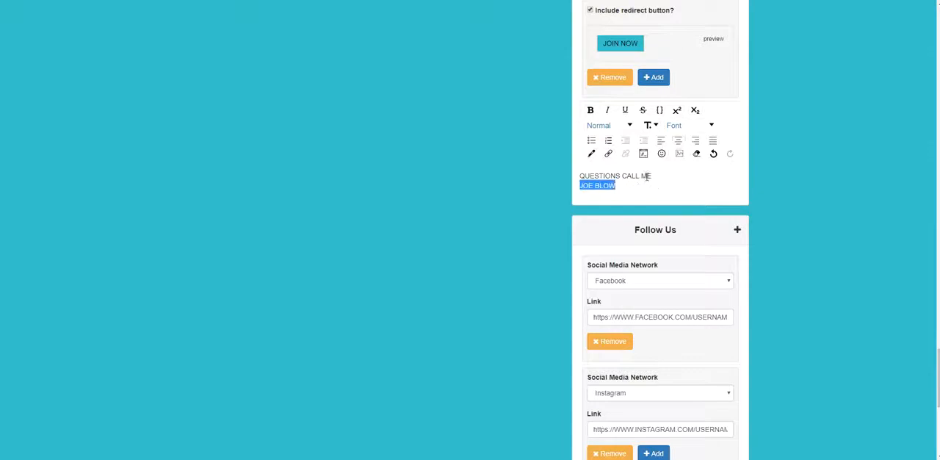
left_click_drag(611, 184, 590, 177)
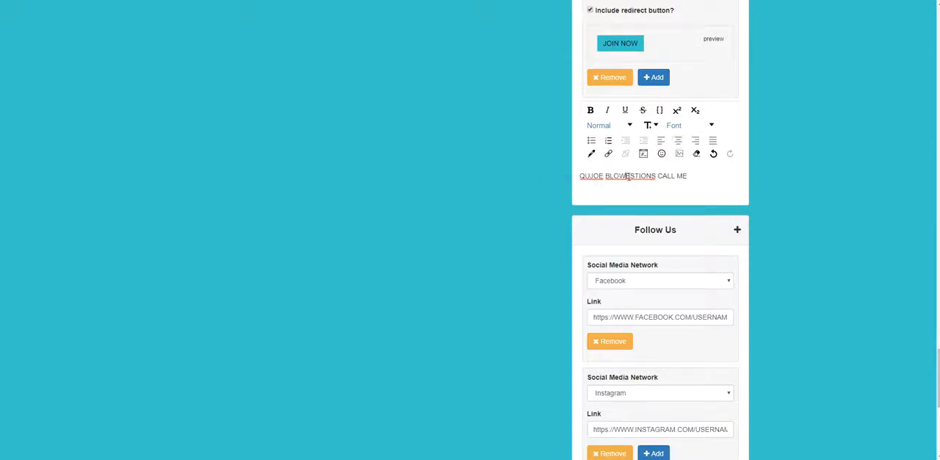
key("BackSpace")
key("BackSpace")
key("BackSpace")
key("BackSpace")
key("BackSpace")
key("BackSpace")
key("BackSpace")
key("BackSpace")
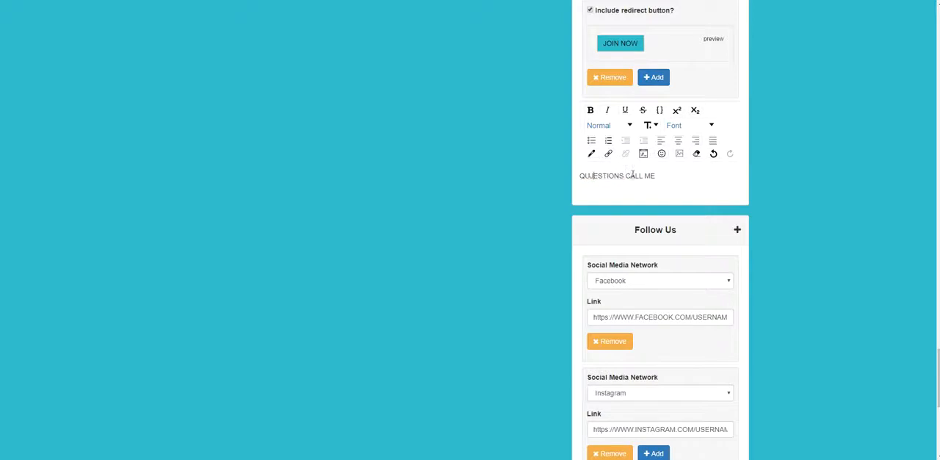
Below QUESTIONS CALL ME, add one line with the contact's name and another with the phone number.
left_click(648, 177)
key("Return")
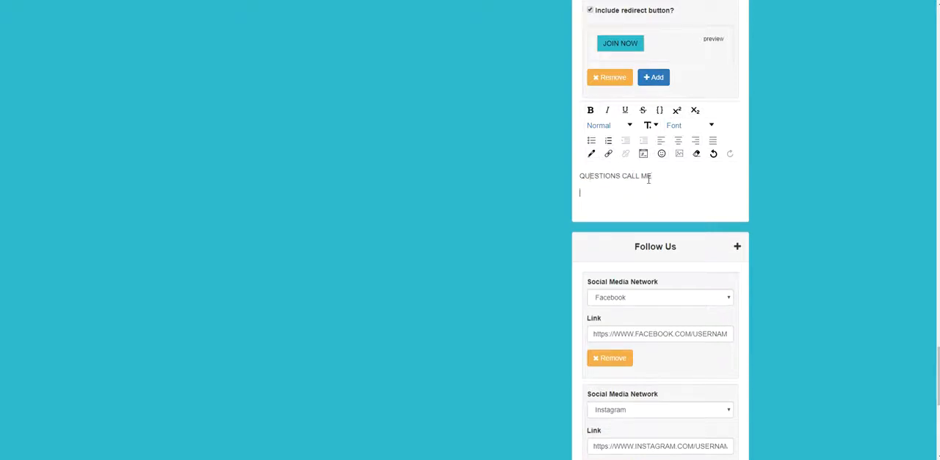
key("BackSpace")
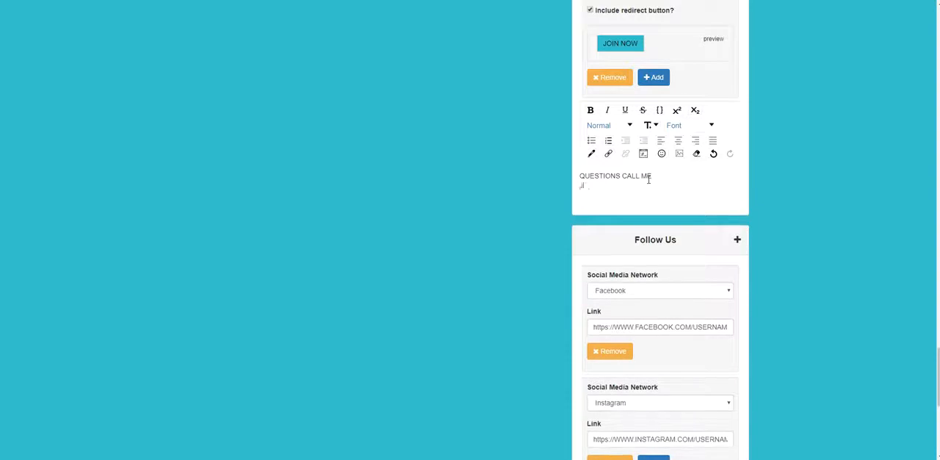
type("JOE BLOW")
key("Return")
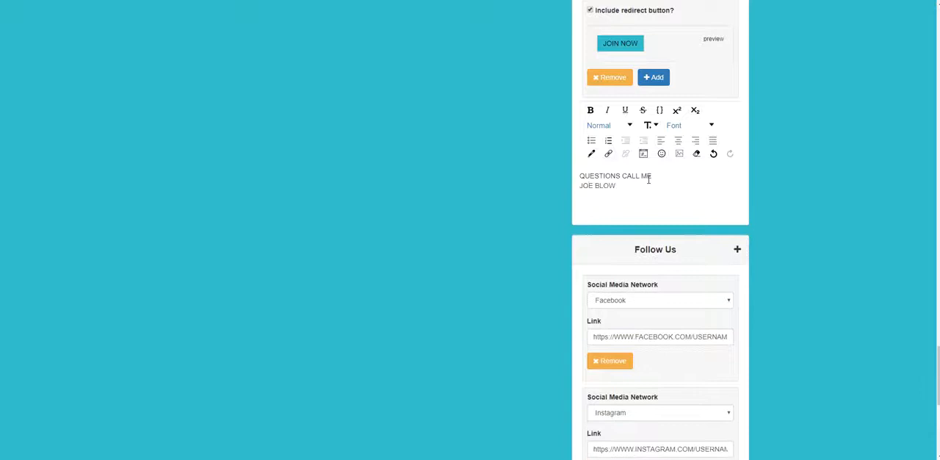
type("555-555-1212")
Center all three lines of the contact text above the Follow Us section.
left_click_drag(654, 201, 578, 176)
left_click(678, 140)
left_click(683, 188)
key("Home")
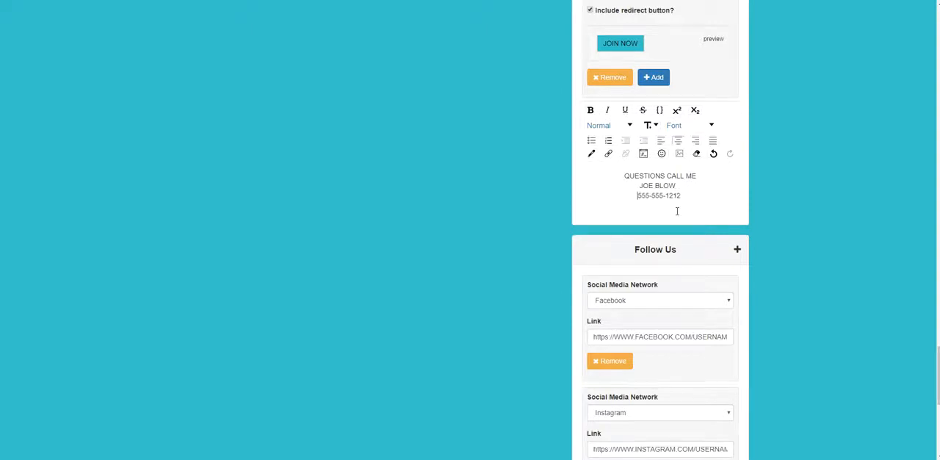
Set the font size of the three contact lines to 24.
left_click_drag(683, 197, 611, 181)
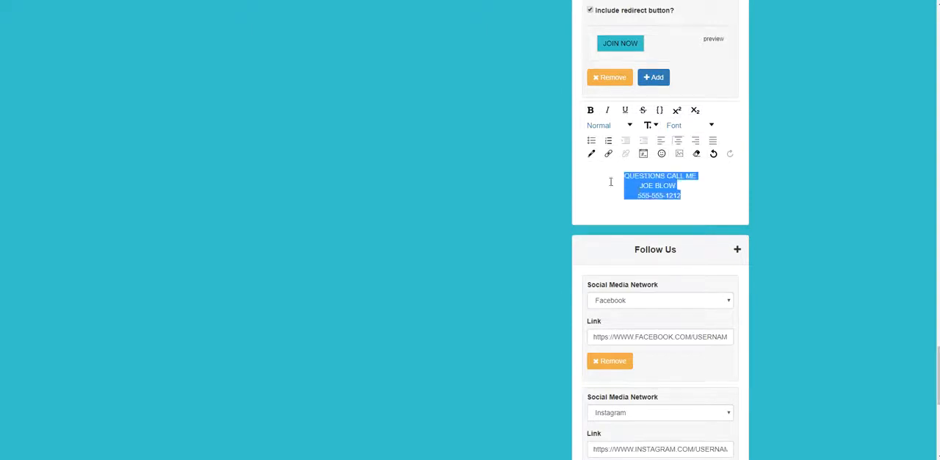
left_click(650, 126)
left_click(652, 211)
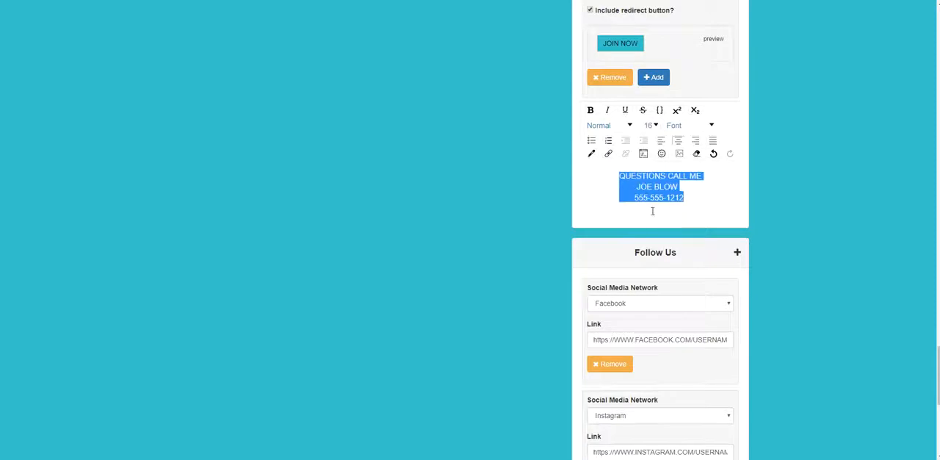
left_click(650, 125)
scroll(651, 147, "down", 2)
left_click(648, 146)
scroll(648, 146, "up", 3)
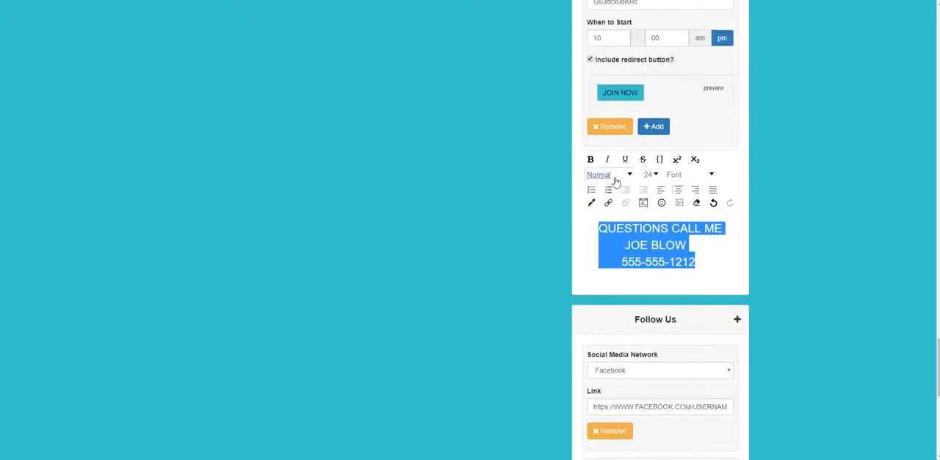
left_click(614, 180)
scroll(613, 194, "down", 1)
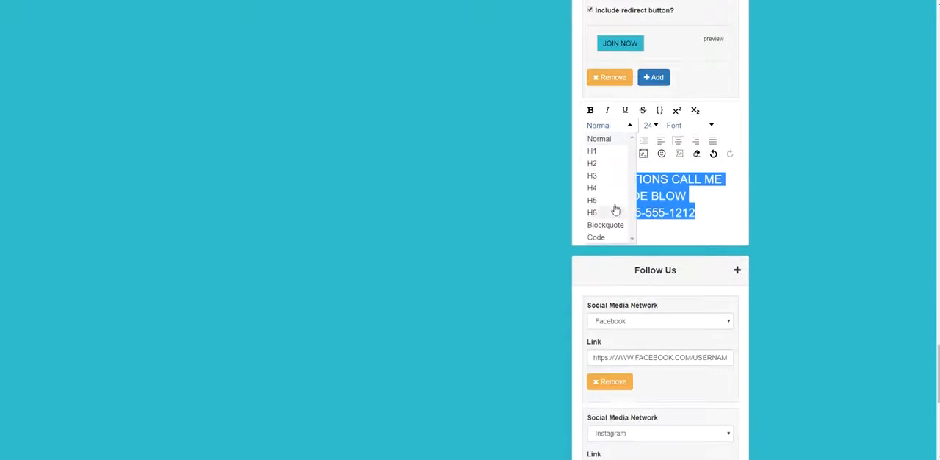
left_click(712, 198)
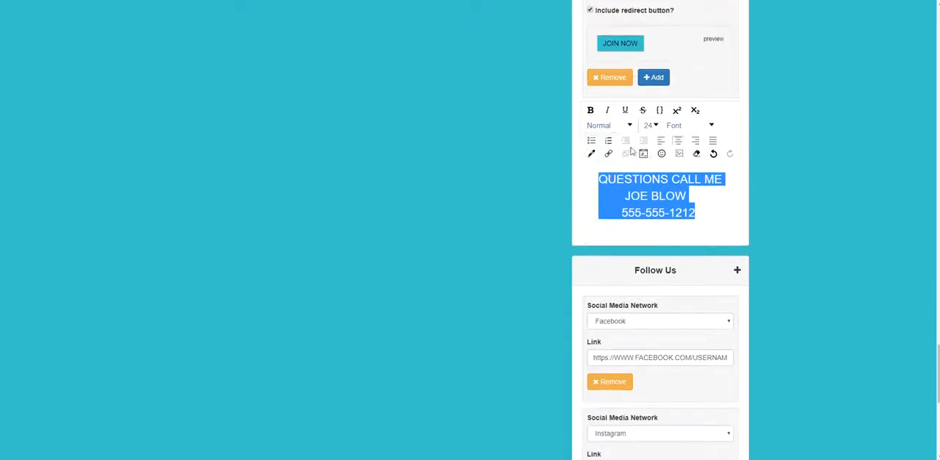
Make the three contact lines bold and italic.
left_click(590, 110)
left_click(608, 111)
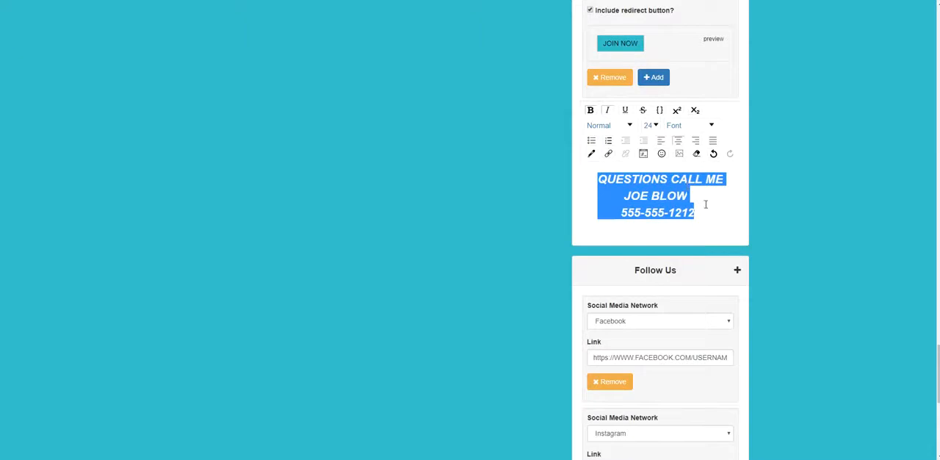
left_click(704, 205)
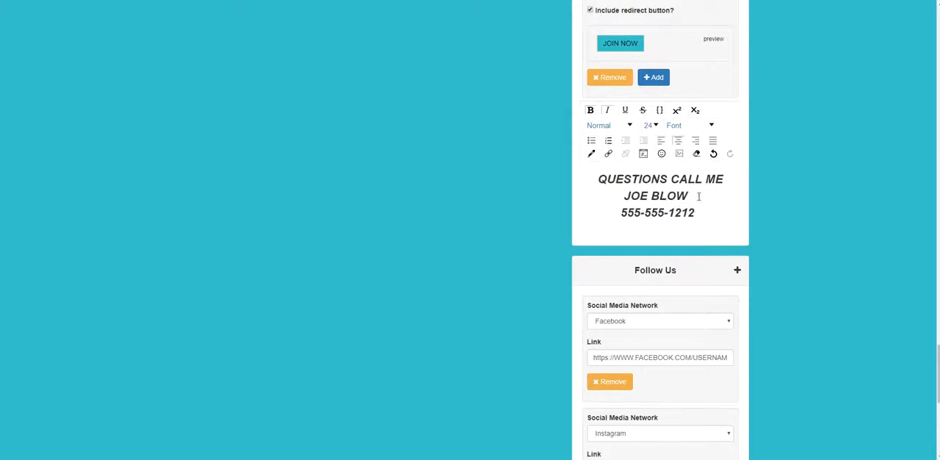
Color only the QUESTIONS CALL ME line light blue.
left_click_drag(724, 178, 598, 179)
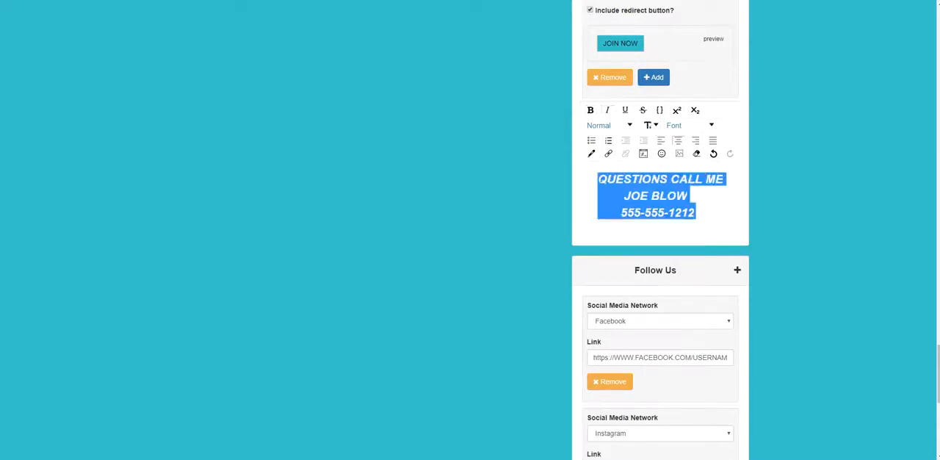
left_click_drag(724, 185, 688, 179)
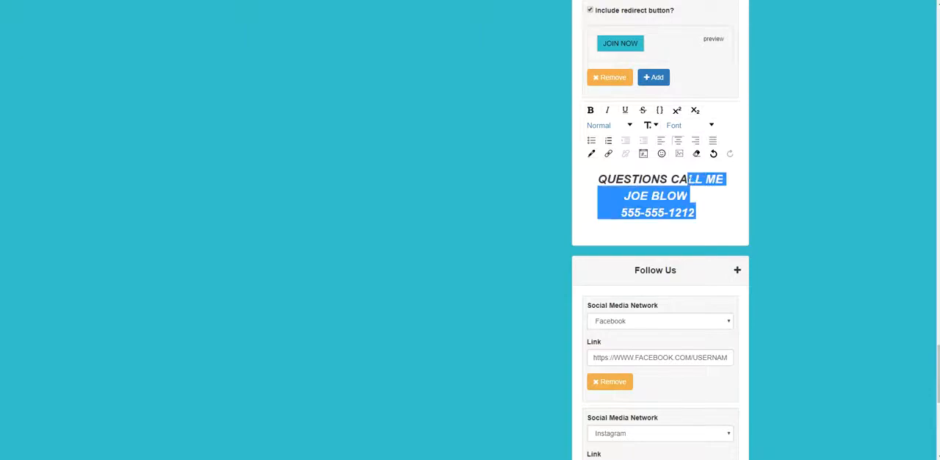
left_click(595, 193)
left_click_drag(597, 178, 722, 182)
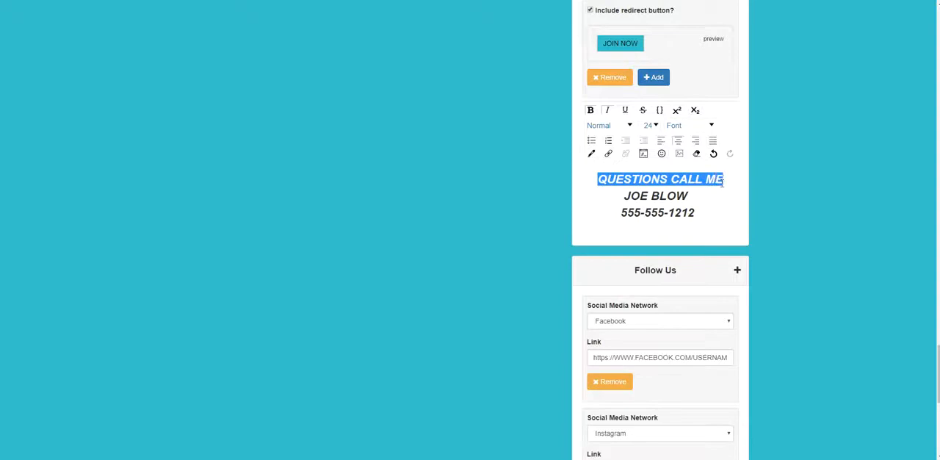
left_click(592, 153)
scroll(628, 212, "down", 2)
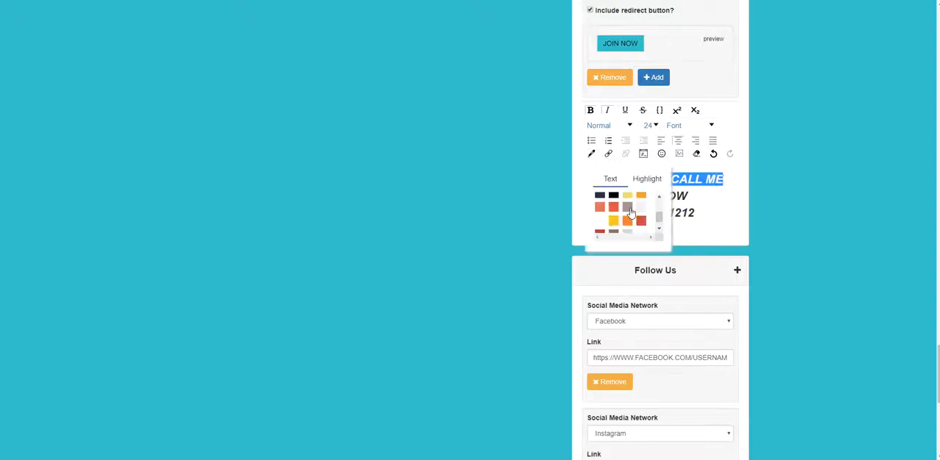
scroll(633, 212, "up", 2)
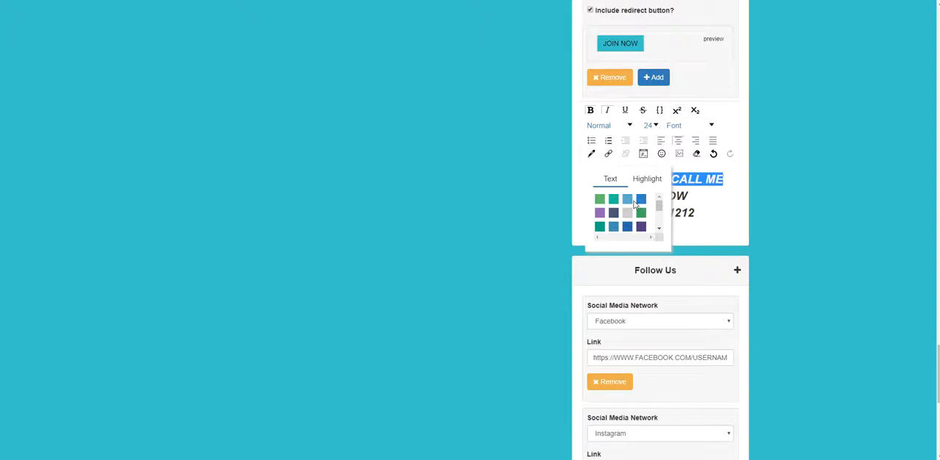
left_click(628, 200)
left_click(618, 188)
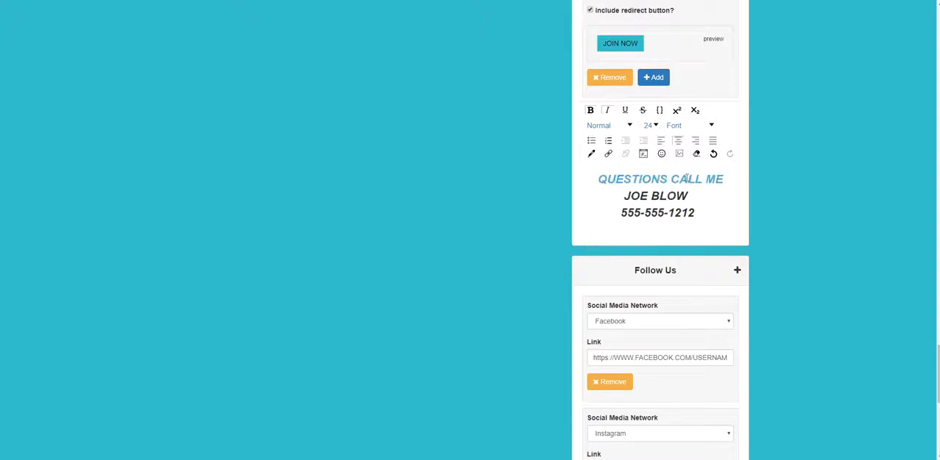
Color the phone number line the same light blue as QUESTIONS CALL ME.
left_click_drag(695, 216, 621, 214)
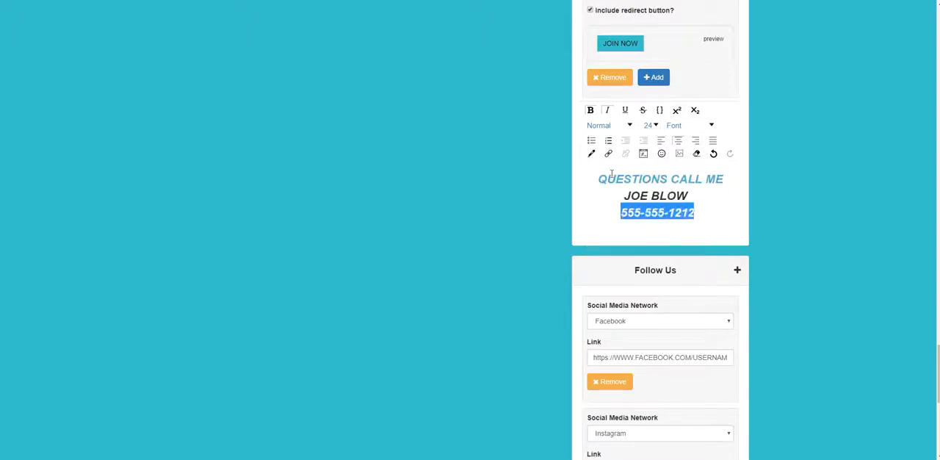
left_click(591, 153)
scroll(612, 217, "down", 3)
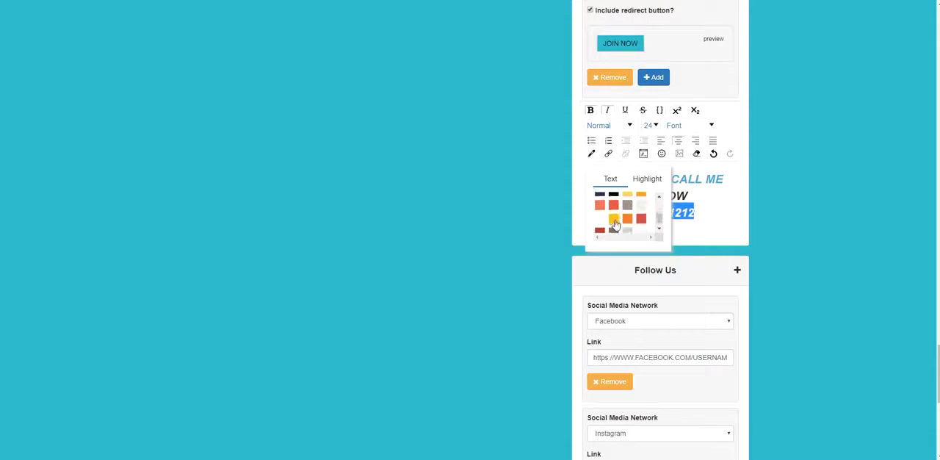
scroll(622, 221, "up", 3)
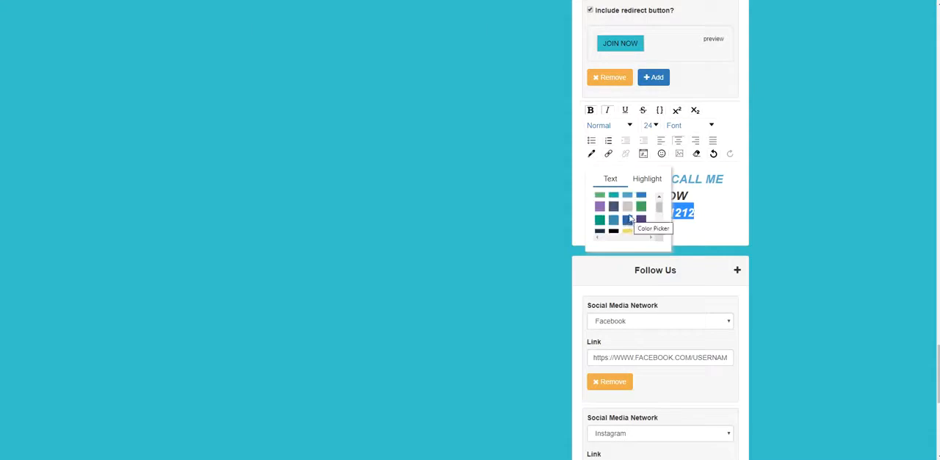
left_click(628, 196)
left_click(720, 230)
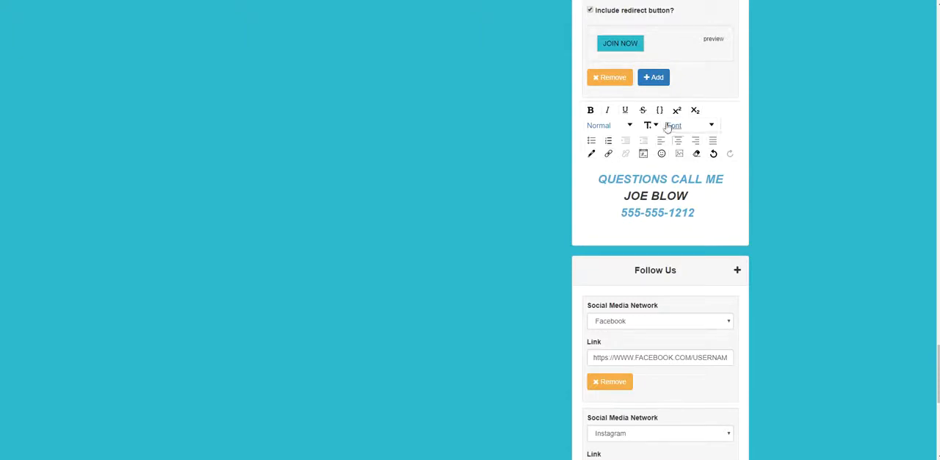
Switch to the Facebook profile page and copy the image address of the profile picture.
left_click(392, 1)
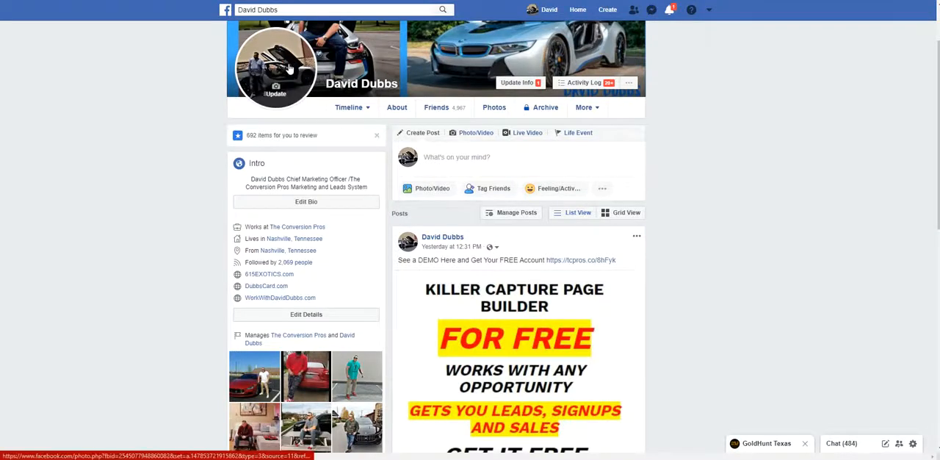
right_click(275, 47)
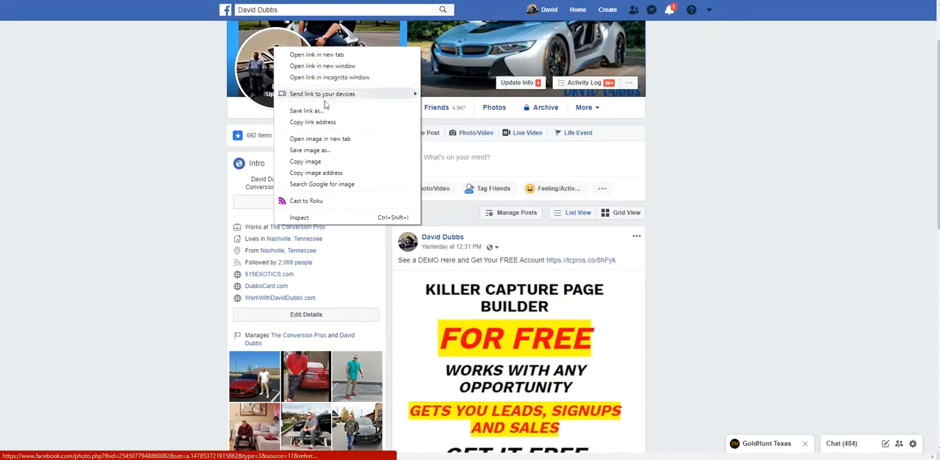
left_click(323, 173)
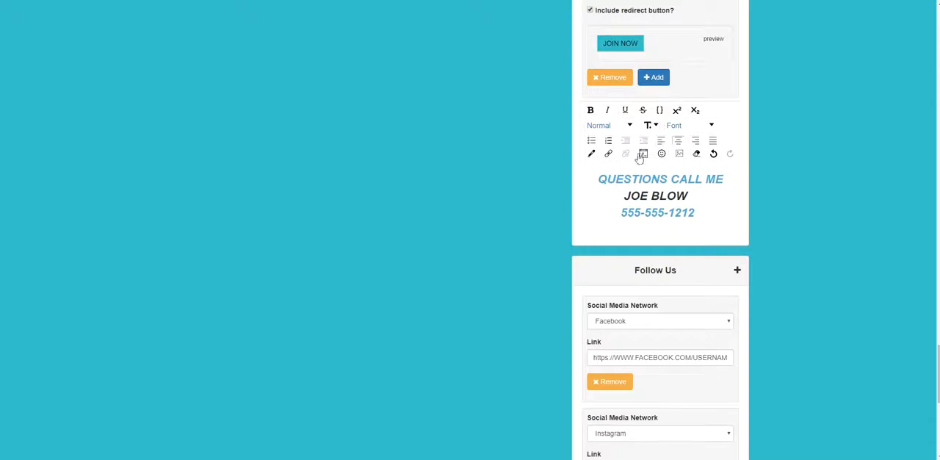
Return to the webinar editor and insert the profile picture below the phone number from the copied URL, keeping automatic height and width.
left_click(678, 154)
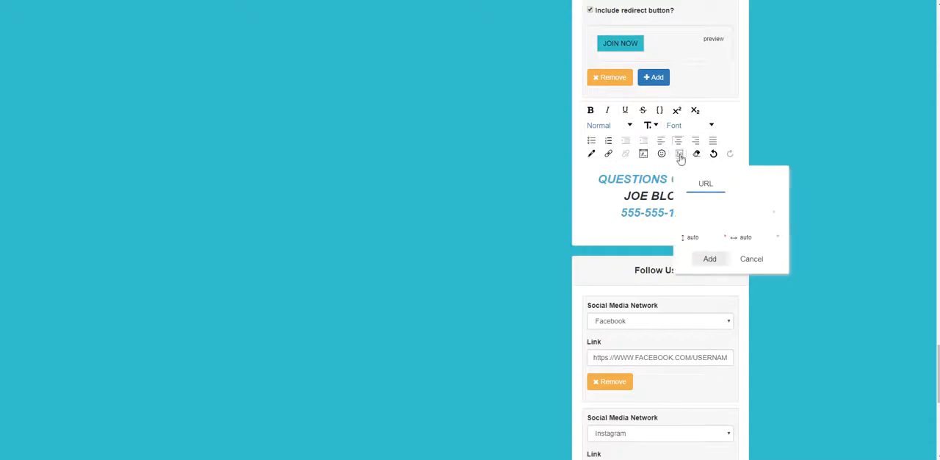
right_click(708, 215)
left_click(731, 293)
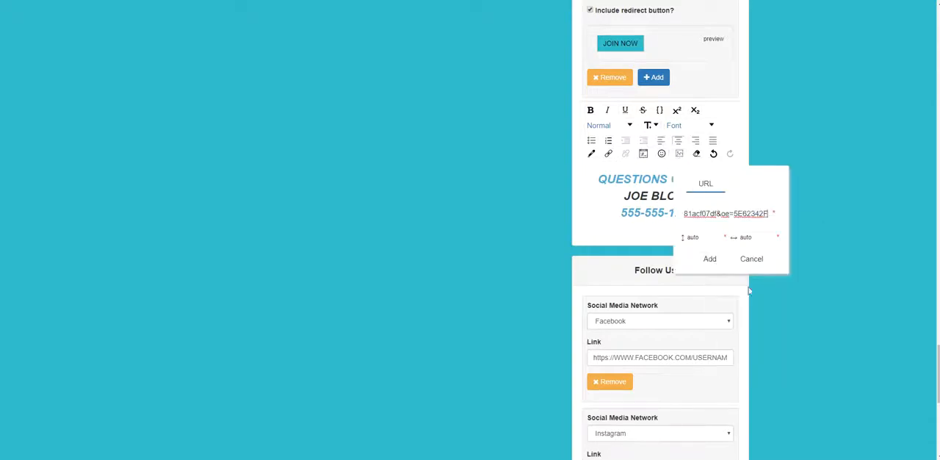
left_click(717, 260)
left_click(791, 280)
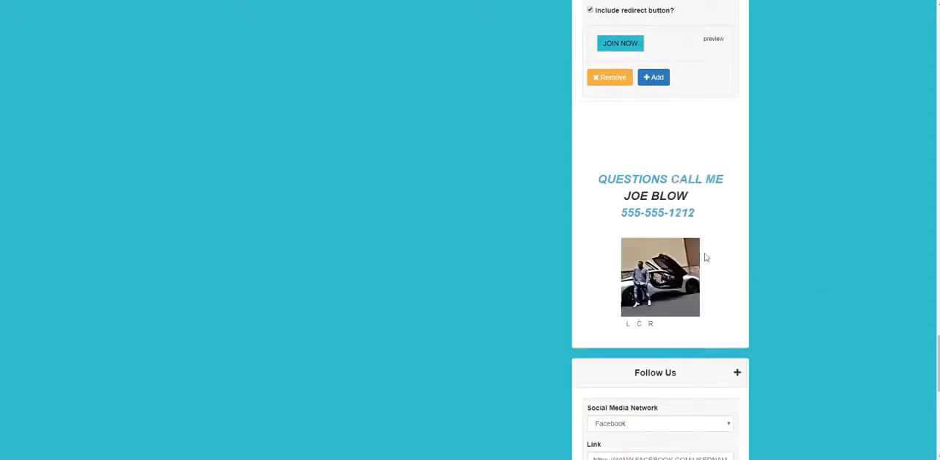
Switch to the Facebook profile page and view the profile picture at full size and its available image options.
scroll(710, 256, "up", 2)
scroll(704, 254, "down", 3)
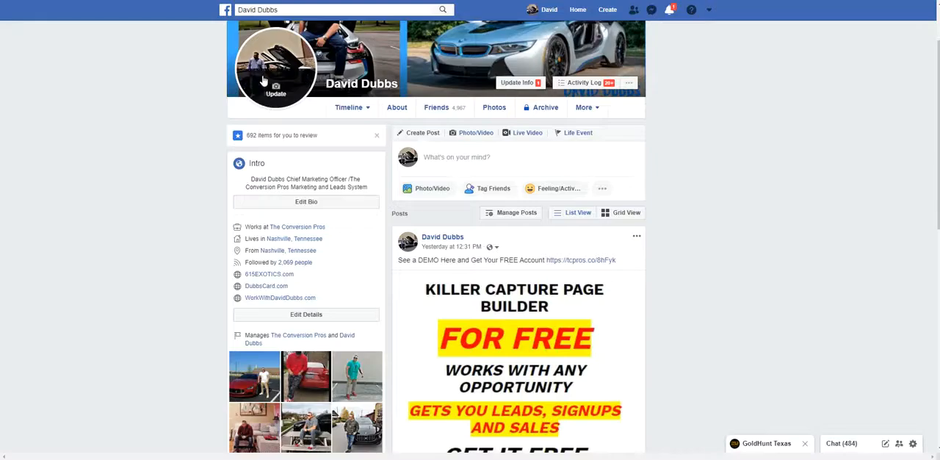
left_click(273, 64)
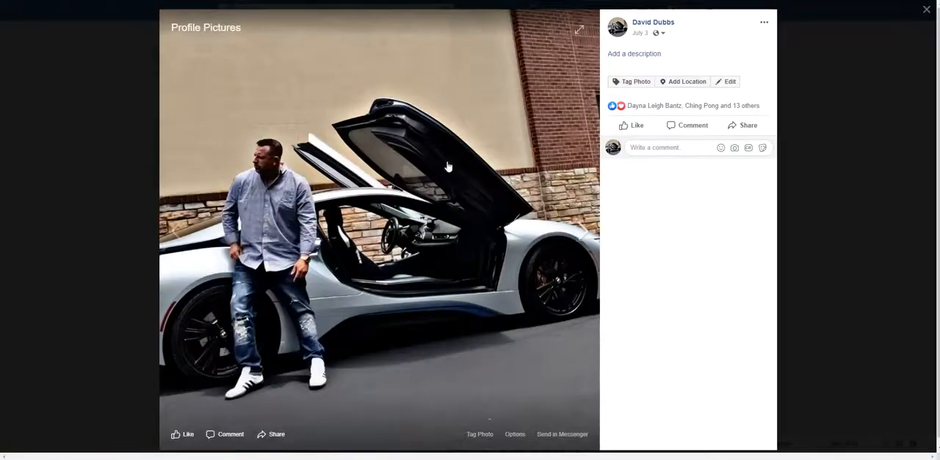
left_click(29, 84)
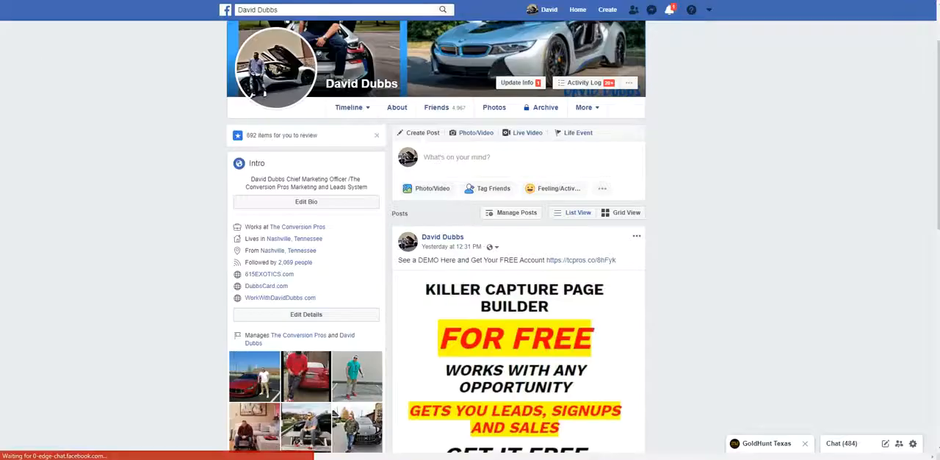
right_click(292, 49)
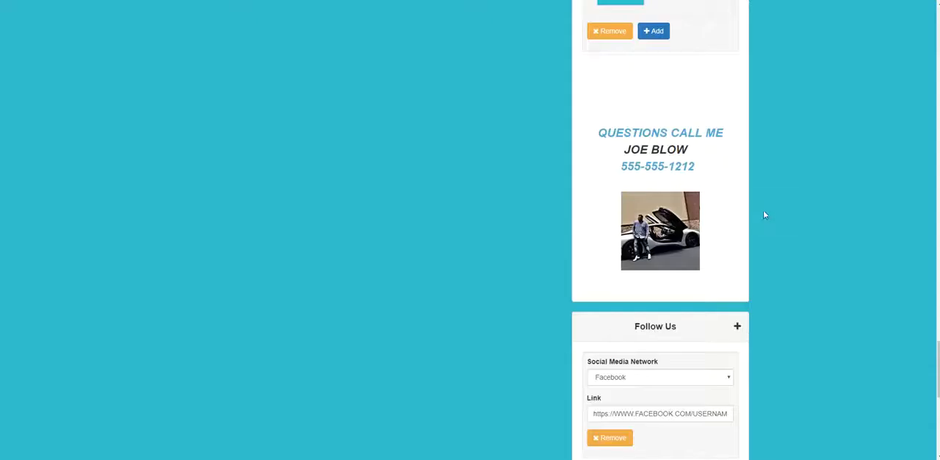
Return to the webinar editor and save the webinar, acknowledging the confirmation.
scroll(764, 210, "up", 2)
scroll(687, 208, "down", 1)
scroll(687, 208, "down", 2)
scroll(738, 237, "up", 6)
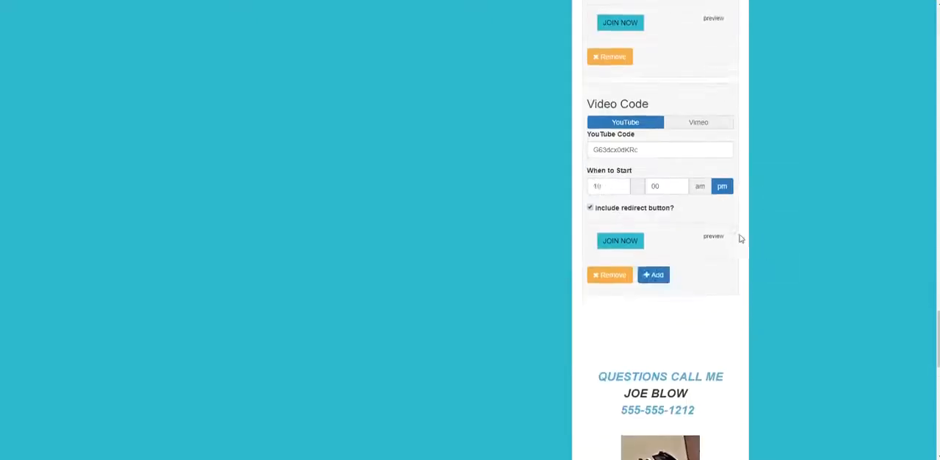
scroll(859, 68, "up", 10)
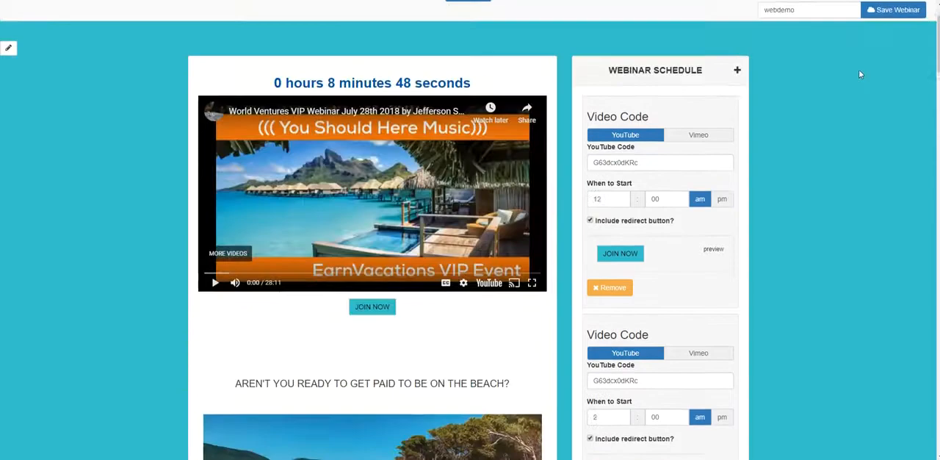
left_click(888, 74)
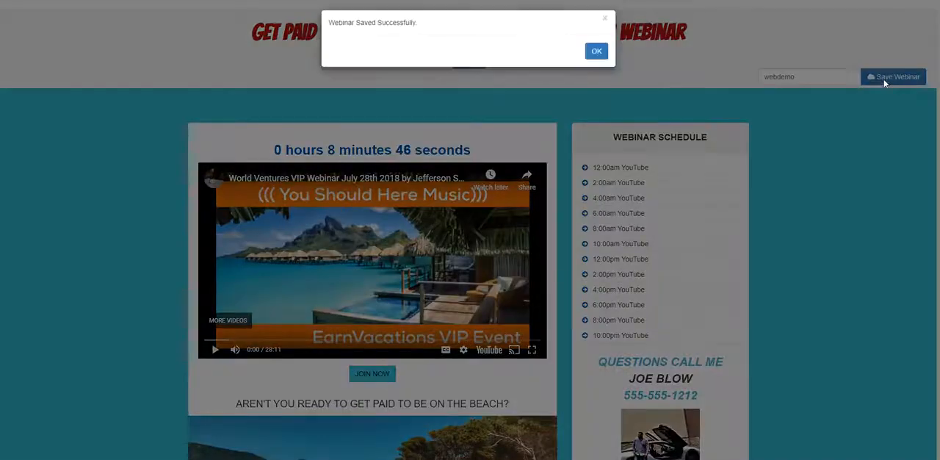
left_click(597, 53)
Review the saved webinar page from headline to social links, including the video, JOIN NOW button, schedule, contact details and beach photo.
scroll(885, 124, "down", 4)
scroll(885, 123, "up", 3)
scroll(884, 123, "up", 3)
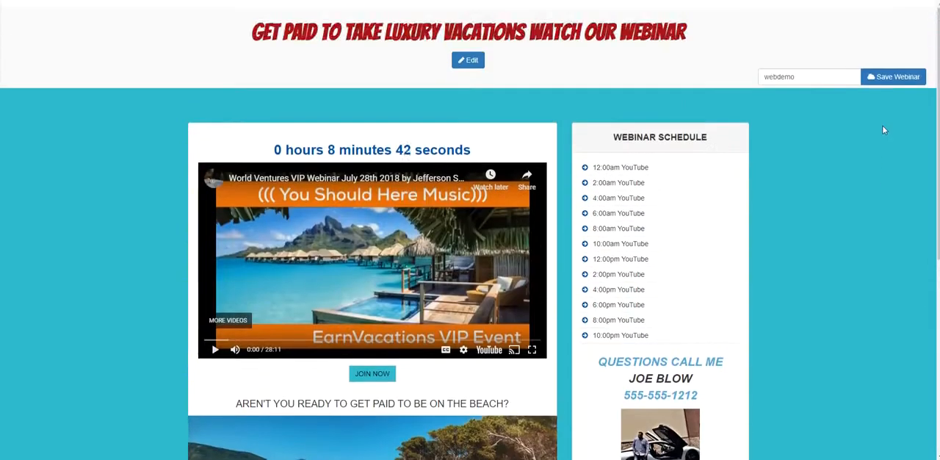
scroll(881, 125, "down", 5)
scroll(881, 129, "up", 5)
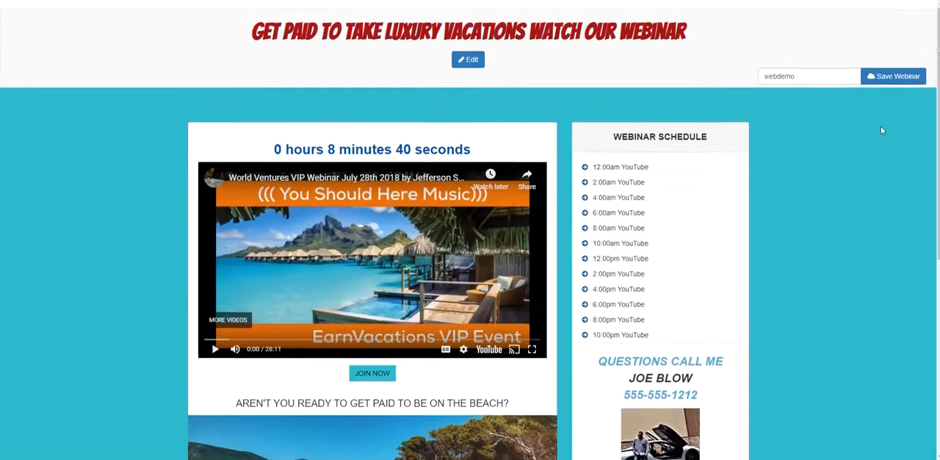
scroll(804, 137, "down", 1)
scroll(801, 137, "down", 2)
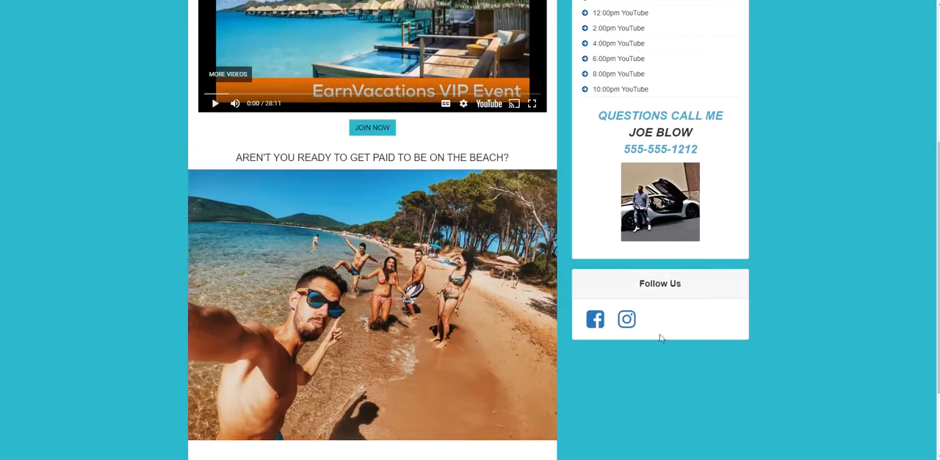
scroll(716, 305, "up", 2)
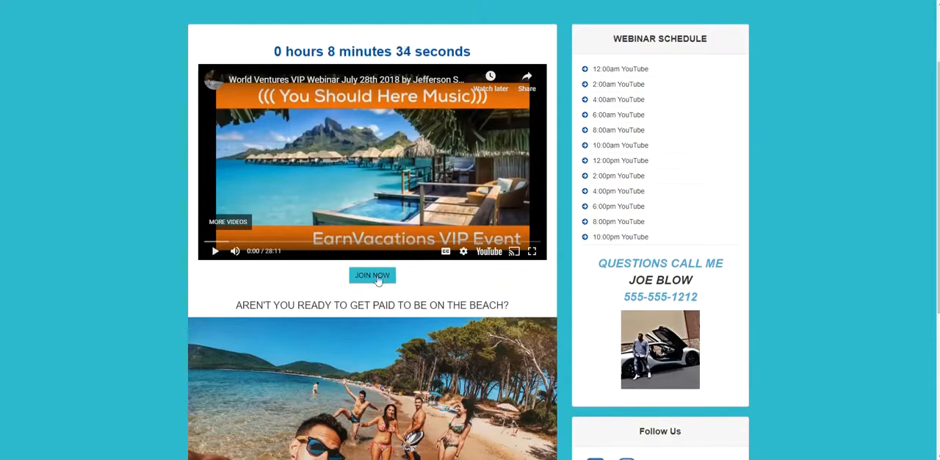
scroll(415, 286, "up", 2)
scroll(391, 285, "down", 2)
scroll(396, 283, "up", 2)
scroll(423, 276, "down", 5)
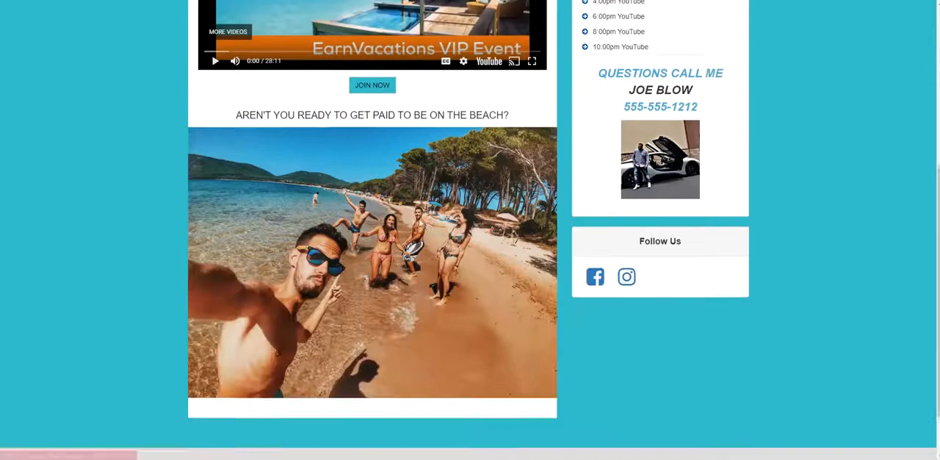
scroll(713, 210, "up", 7)
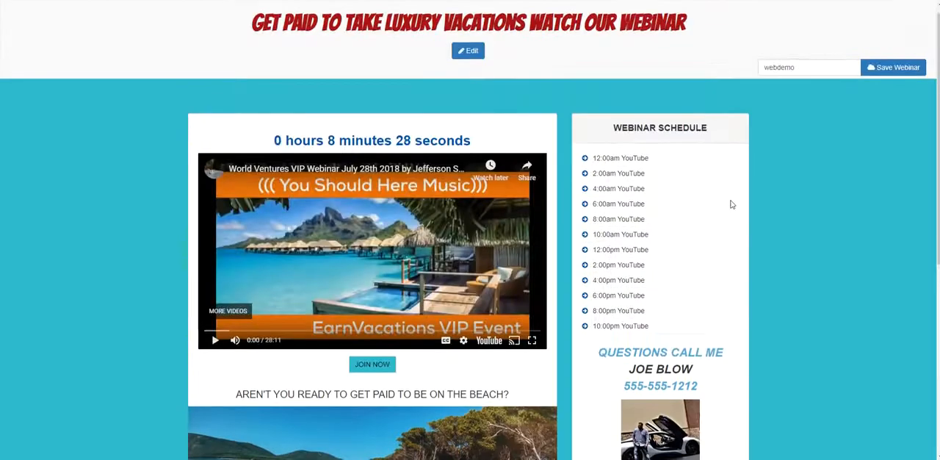
Reopen the page for editing and add a testimonial with the text "i AM MAKING $5000 PER WEK AND TRAVELING THE WORLD" in quotation marks.
left_click(464, 59)
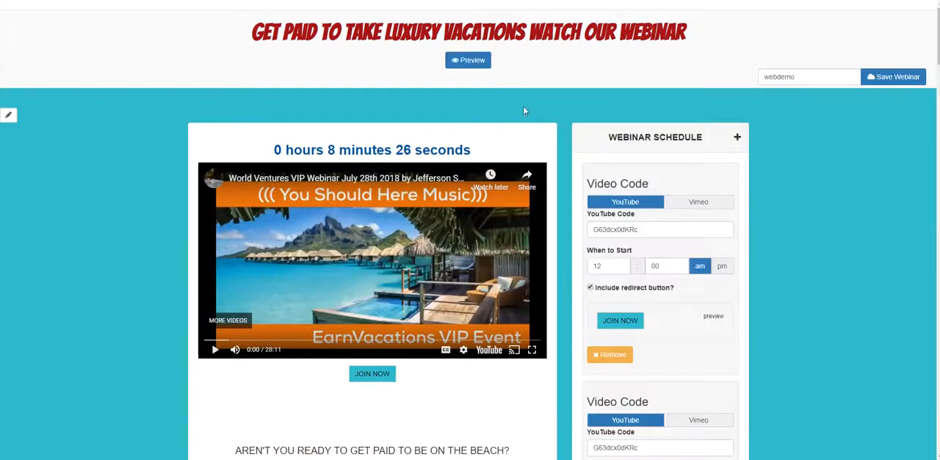
scroll(547, 124, "down", 15)
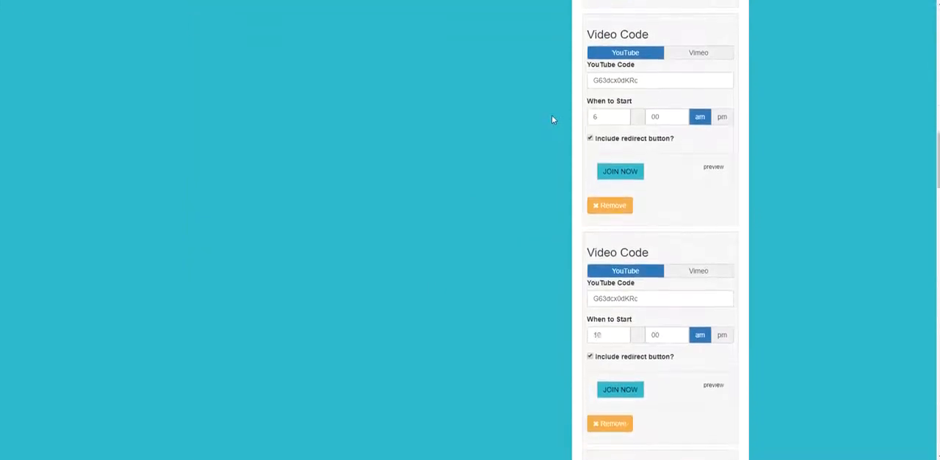
scroll(564, 121, "down", 12)
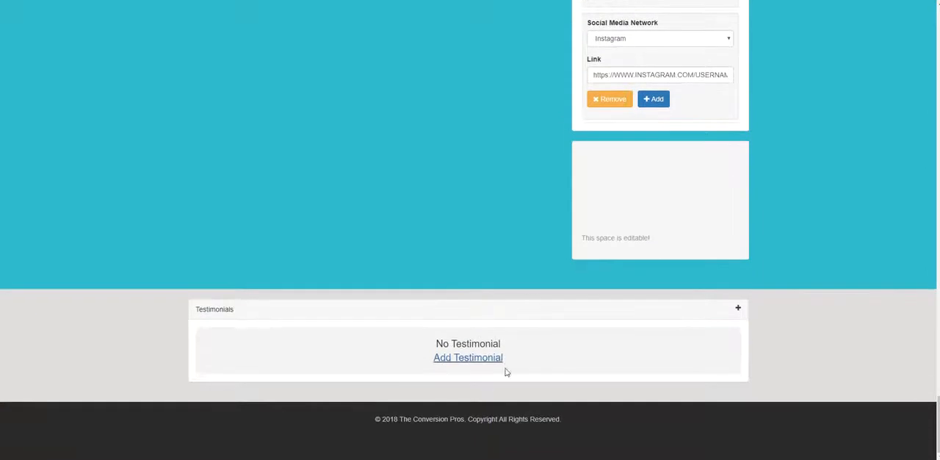
left_click(482, 364)
left_click(290, 293)
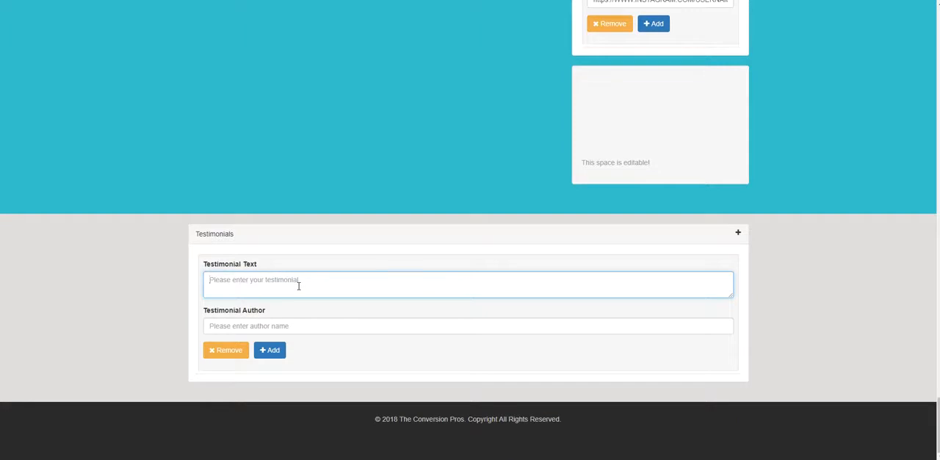
type("\"")
type("i AM MAKING $800")
type(" AND TRAVELING THE WORLD")
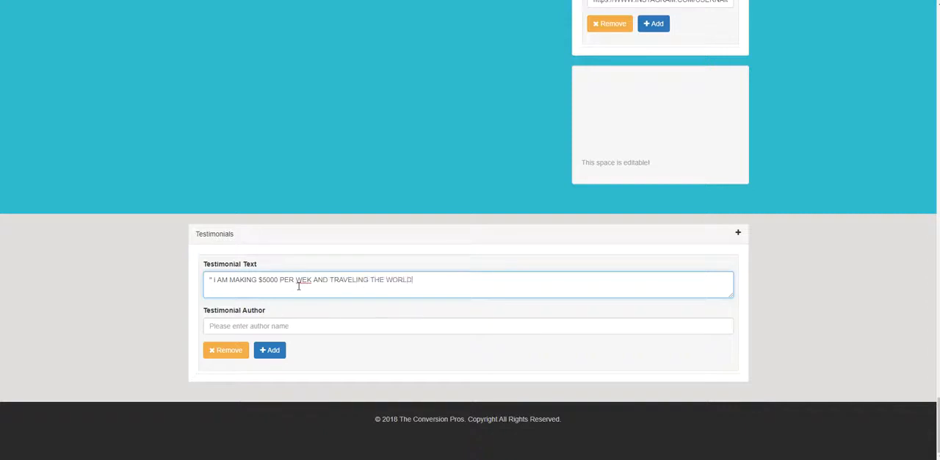
Capitalize the opening "I" of the testimonial text.
left_click(215, 280)
key("BackSpace")
type("I")
Enter the author's name for the testimonial.
left_click(280, 324)
type("Lil")
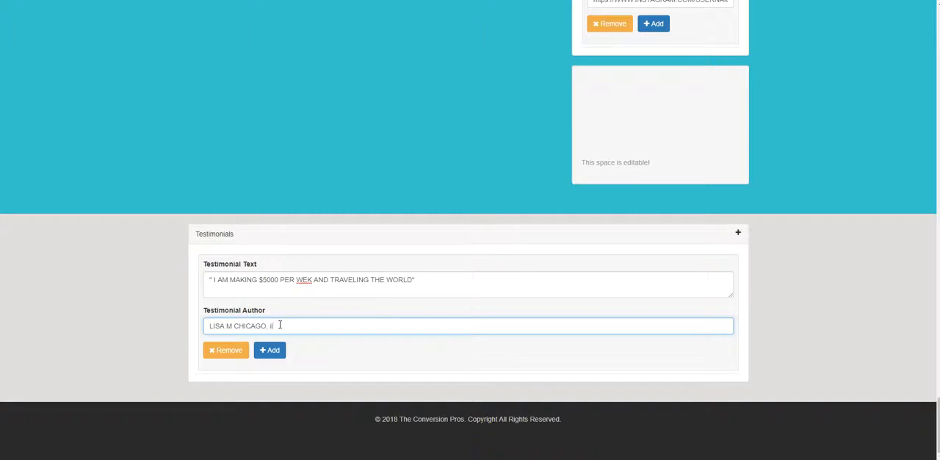
Add a second testimonial entry, and correct "WEK" to "WEEK" in the first testimonial's text.
left_click(269, 349)
scroll(284, 362, "down", 2)
left_click(318, 278)
type("\"")
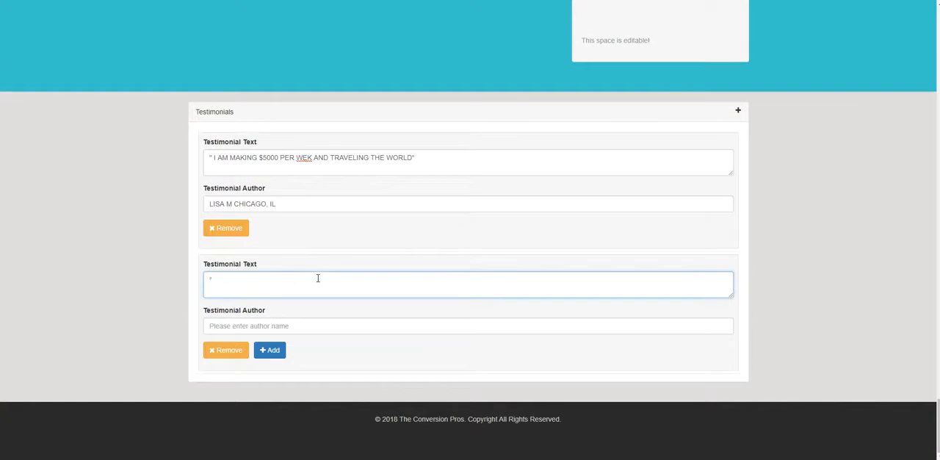
left_click(311, 158)
type("E")
Enter the second testimonial's text "I WENT ON A 7 DAY CRUISE FOR JUST 200 BUCKS THIS IS AWESOME" in quotation marks.
left_click(279, 292)
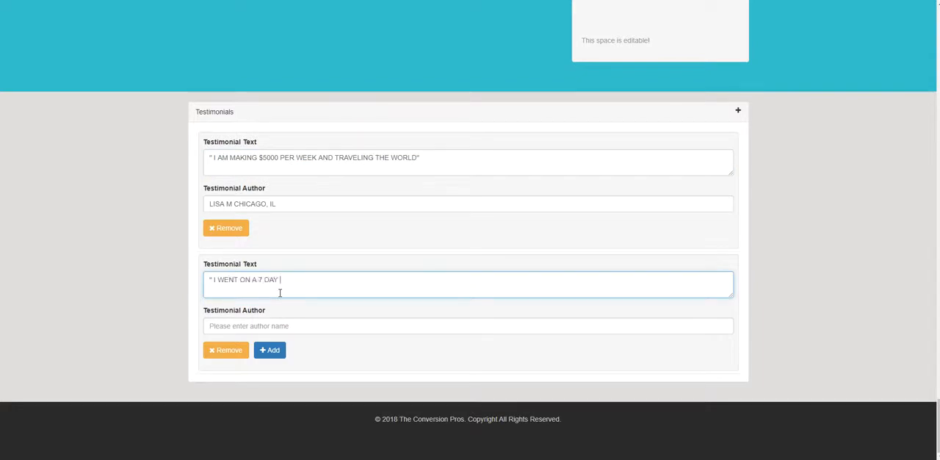
type("\" I WENT ON A 7 DAY CRUISE FOR JUST 200 BUCKS THIS")
type("IS")
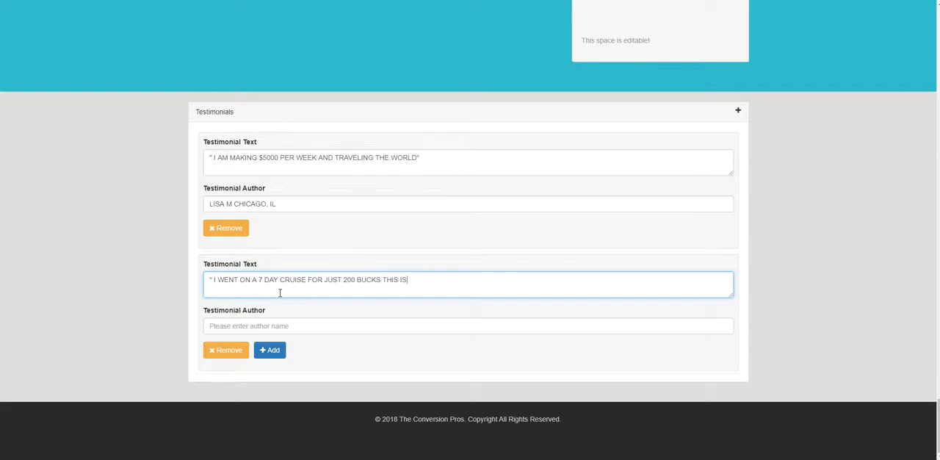
type(" AWESOME\"")
Enter the second testimonial's author name with the location CLEVELAND, OH.
left_click(250, 321)
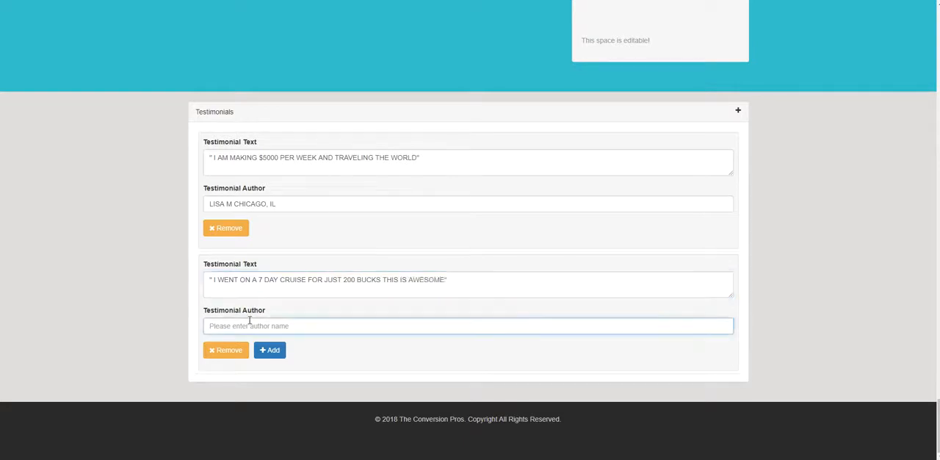
type("ROB K")
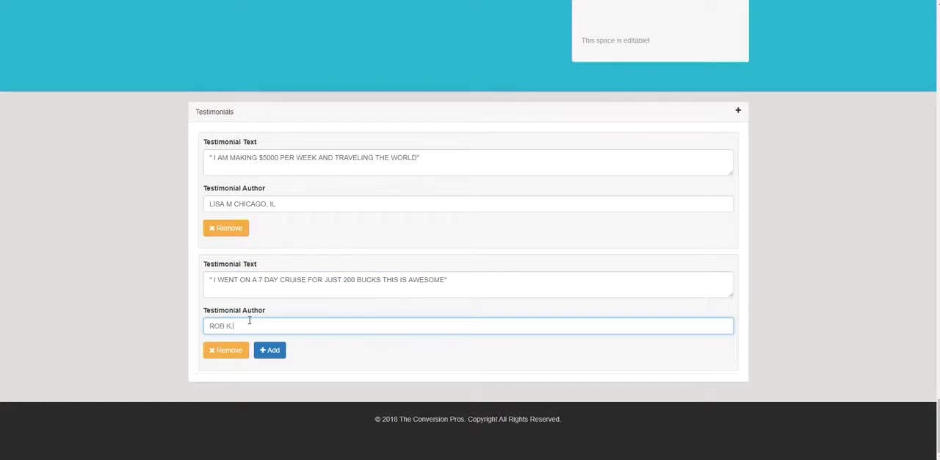
type(". CLEVELAND")
Add a third testimonial with the text "I MADE $500 OFF POSTING THIS ON 1 INSTAGRAM POT" in quotation marks.
left_click(275, 350)
scroll(409, 334, "down", 1)
scroll(409, 333, "down", 1)
scroll(418, 236, "up", 1)
scroll(426, 243, "down", 1)
left_click(256, 282)
type("\"")
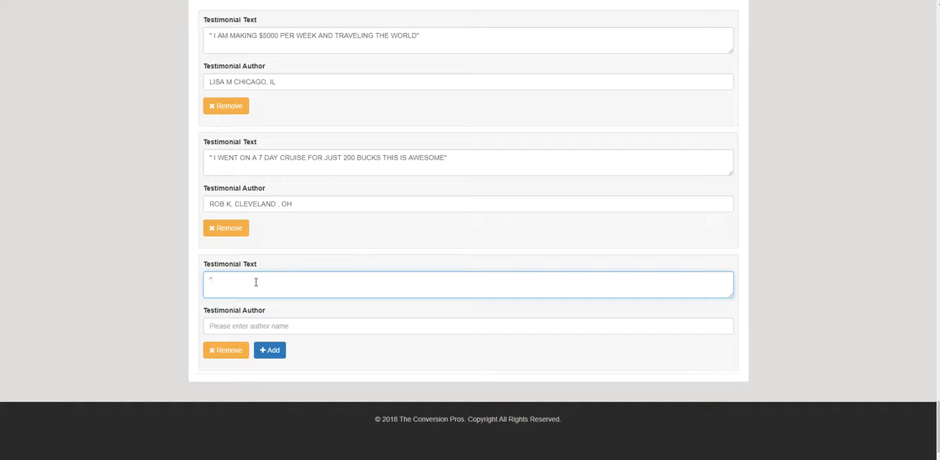
type("I MADE $5000 OFF POSTING THIS ON I INSTAGRAM ")
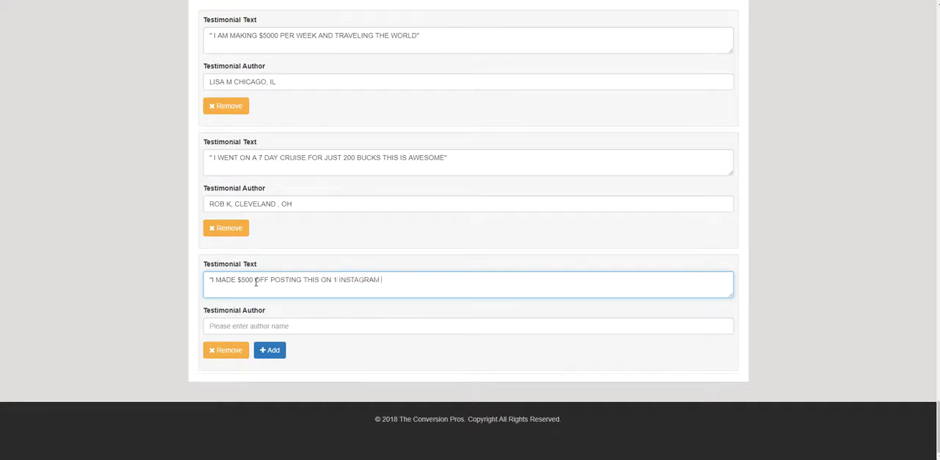
type("POR")
key("BackSpace")
type("T")
Enter the third testimonial's author name with the location PITTSBURGH, PA.
left_click(248, 326)
type("TIM")
key("BackSpace")
type("NA D")
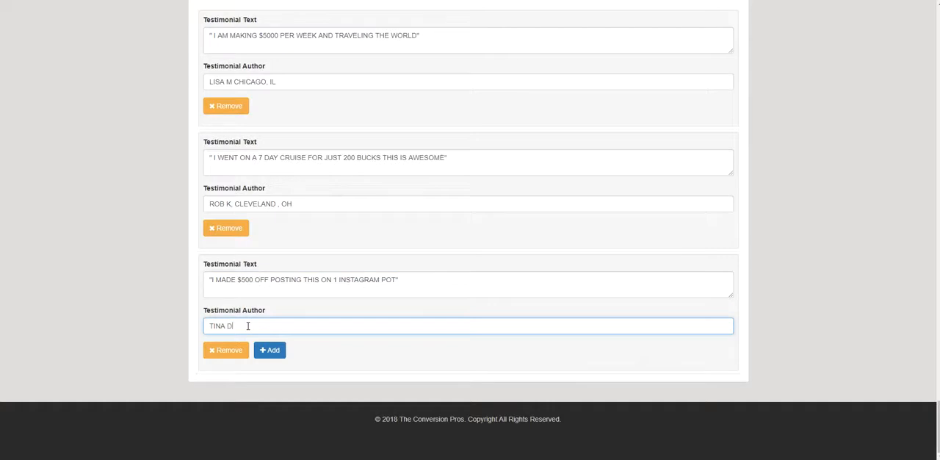
type(", PITTSBURGH, PA")
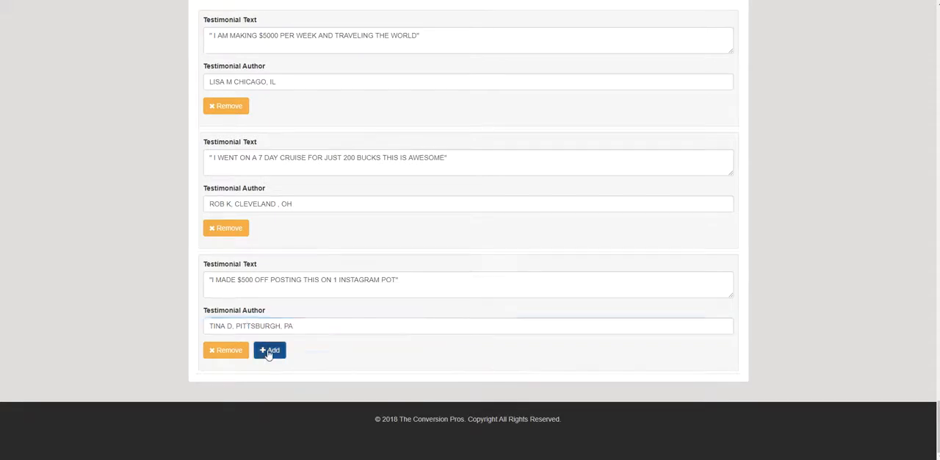
Add a fourth testimonial with the text "EVERYONE LOVES TO TRAVEL. IT IS SO EASY TO GET PAID HERE" in quotation marks.
left_click(268, 350)
left_click(279, 286)
type("\"")
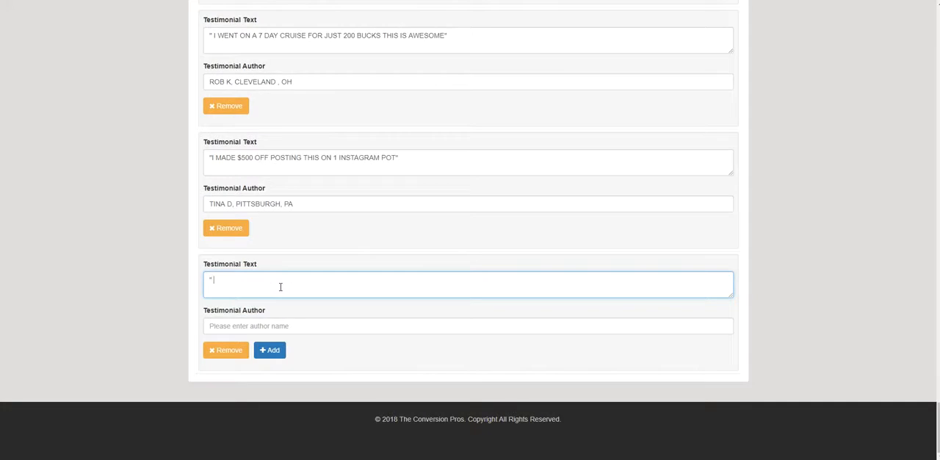
type(" EVERYONE LOVES TO TRAVEL. IT IS SO EAS")
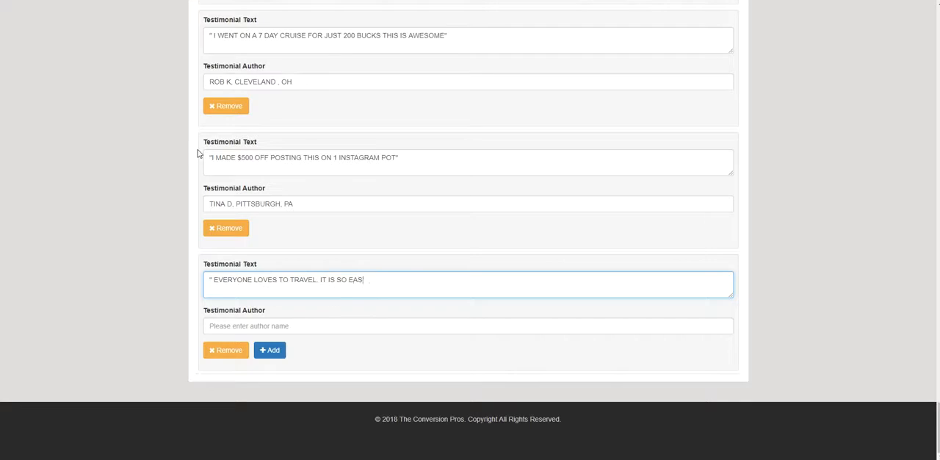
type("Y TO GET PAID HERE\"")
Enter the fourth testimonial's author name with the location LAS VEGAS, NV.
left_click(251, 324)
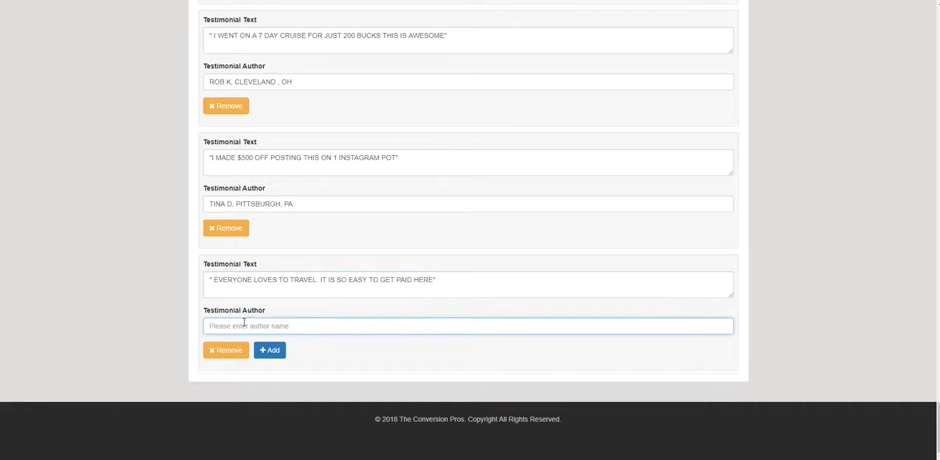
type("BRUCE M")
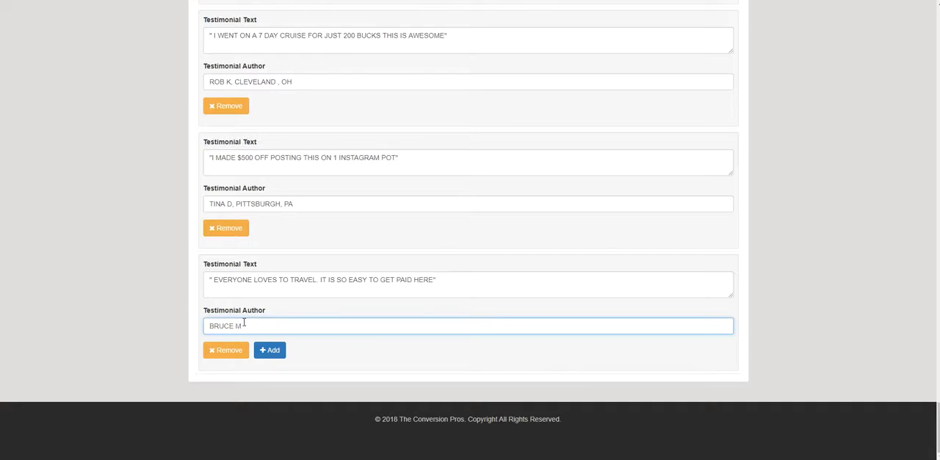
type(" LAS VEGAS, NV")
left_click(278, 352)
Save the webdemo webinar with its four testimonials and dismiss the save message.
scroll(541, 369, "up", 15)
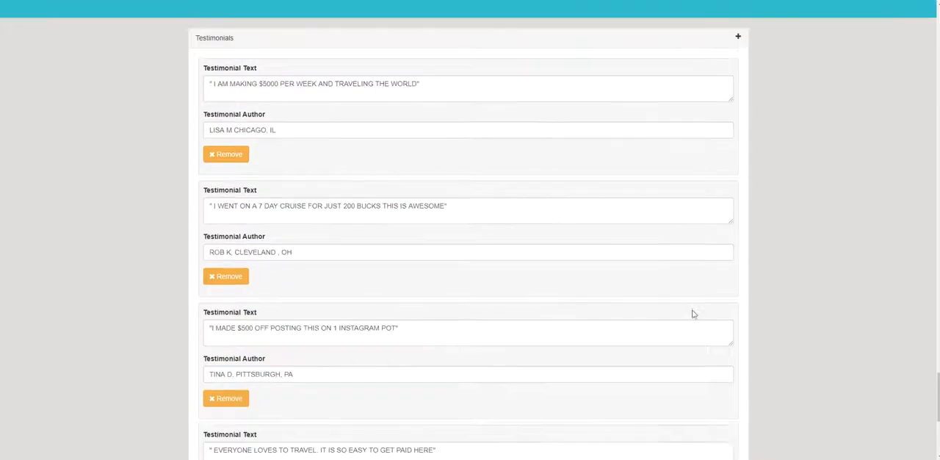
scroll(781, 250, "up", 15)
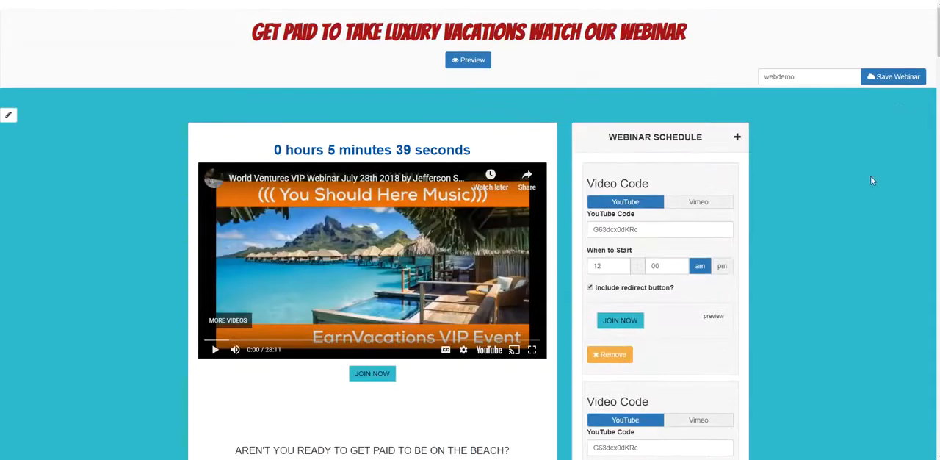
left_click(888, 77)
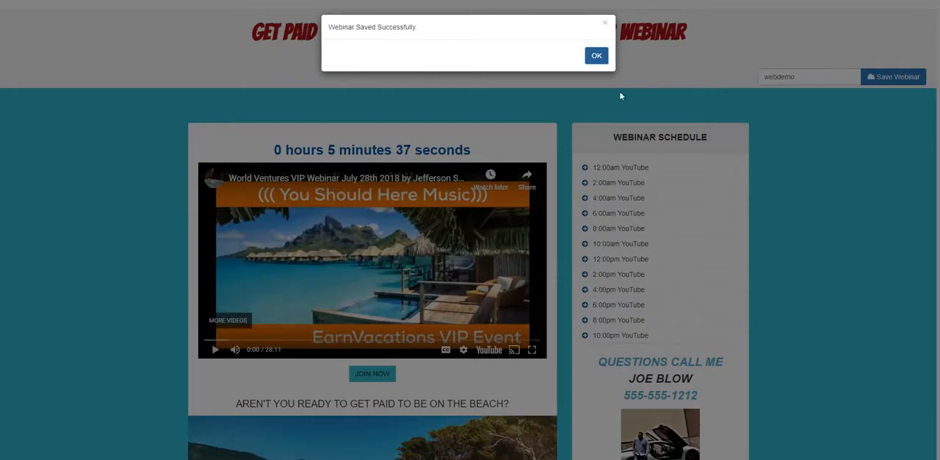
left_click(596, 56)
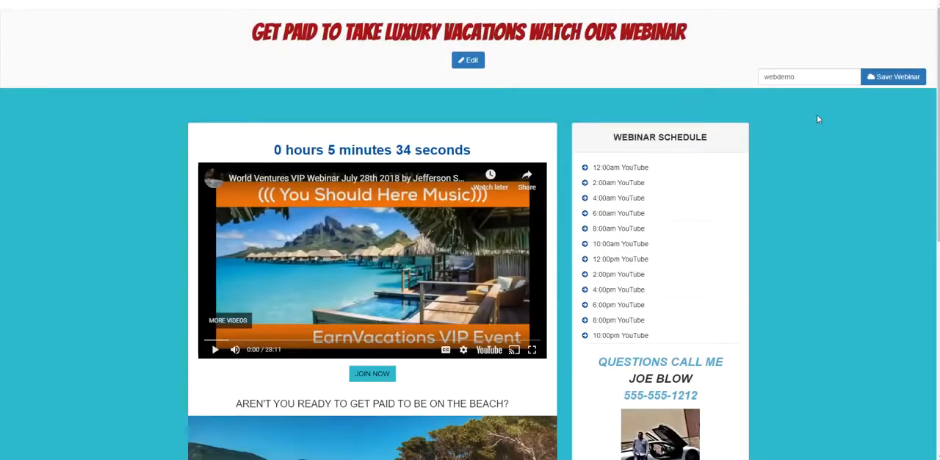
Review the saved webinar page, including the video, schedule, contact details, beach photo, social links and rotating testimonials.
scroll(713, 112, "down", 1)
scroll(734, 121, "up", 1)
scroll(763, 126, "down", 2)
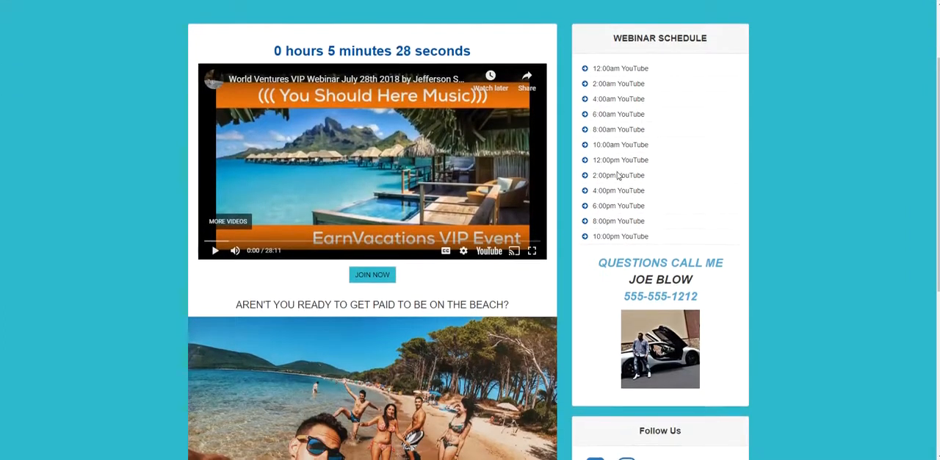
scroll(627, 178, "up", 1)
scroll(567, 174, "down", 4)
scroll(566, 174, "down", 3)
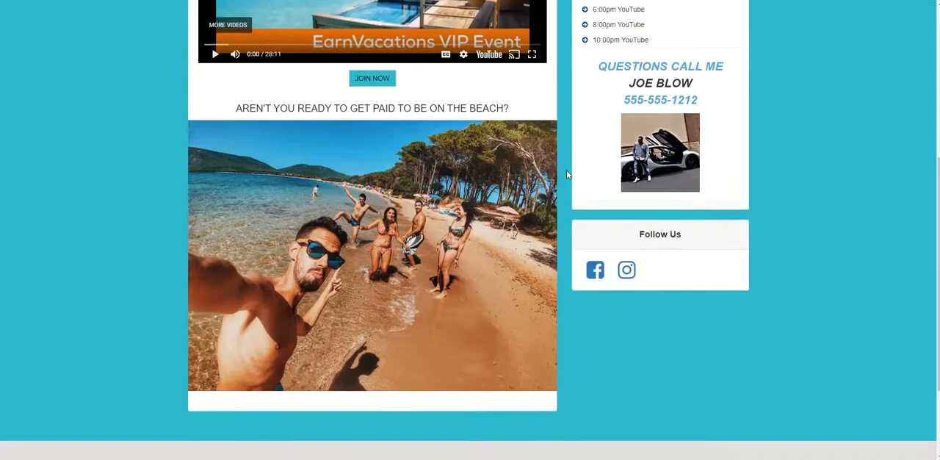
scroll(566, 174, "up", 3)
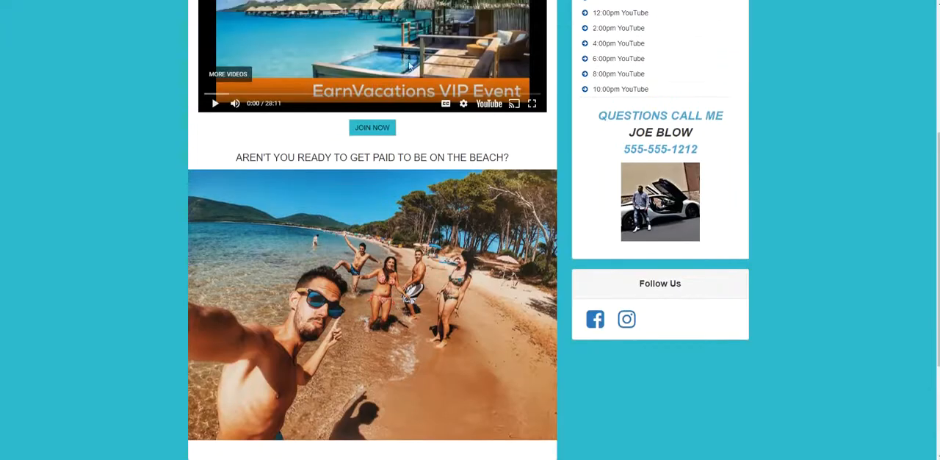
scroll(315, 158, "down", 2)
scroll(314, 159, "down", 2)
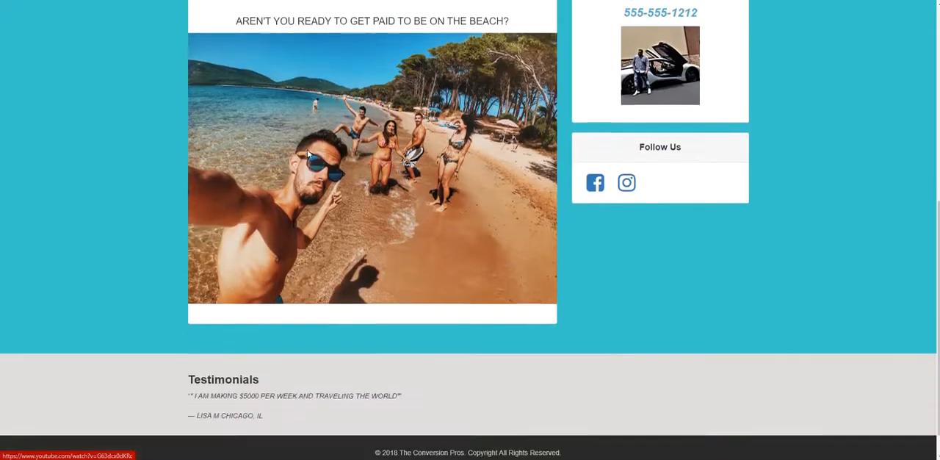
scroll(441, 140, "up", 1)
scroll(390, 147, "down", 1)
scroll(779, 163, "up", 4)
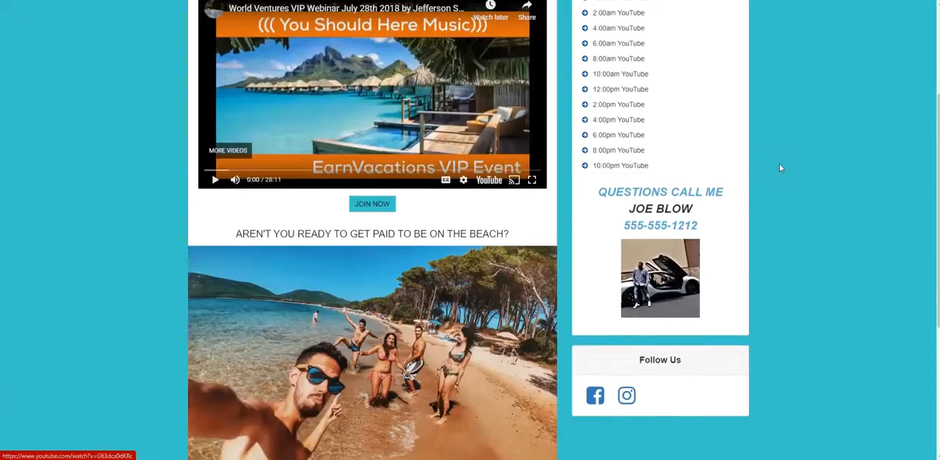
scroll(778, 164, "down", 2)
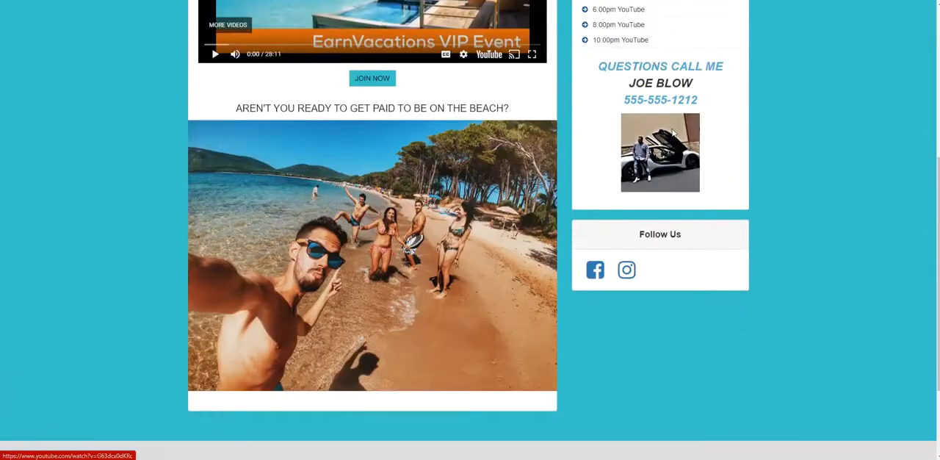
scroll(670, 132, "down", 3)
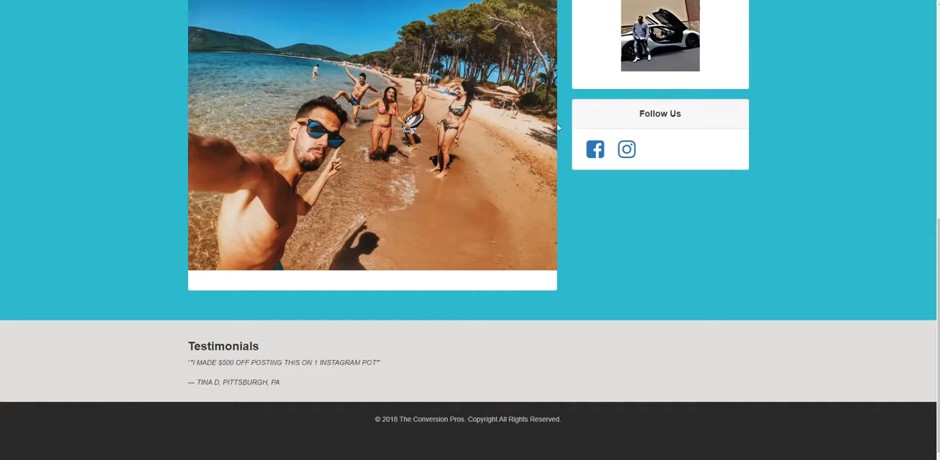
Reopen the page for editing and correct "POT" to "POST" in the third testimonial's text.
scroll(613, 80, "up", 7)
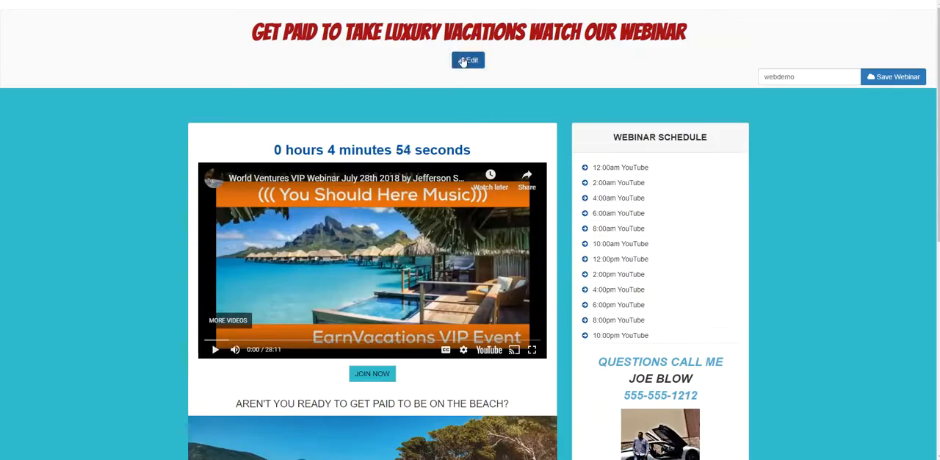
left_click(463, 62)
scroll(441, 170, "down", 10)
scroll(441, 169, "down", 15)
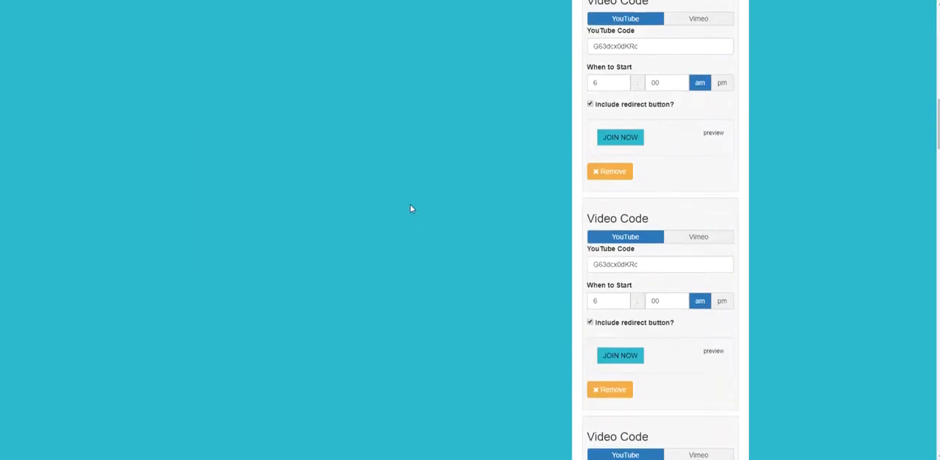
scroll(404, 237, "down", 10)
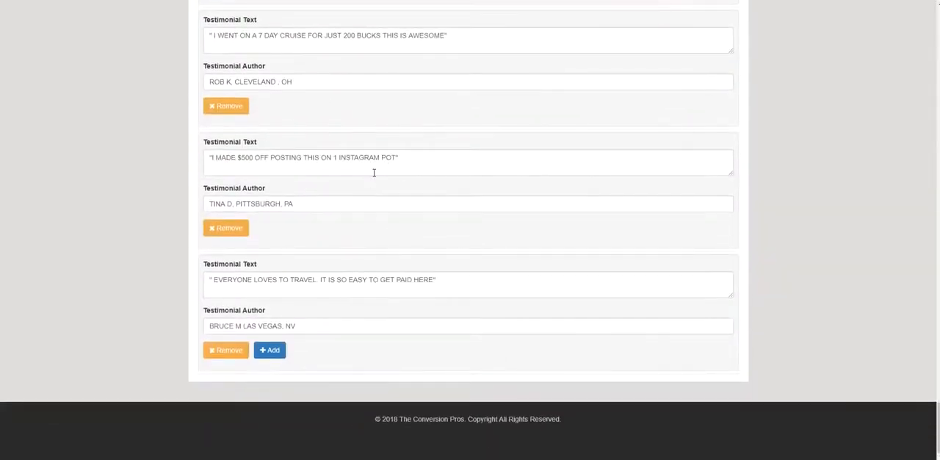
left_click(388, 159)
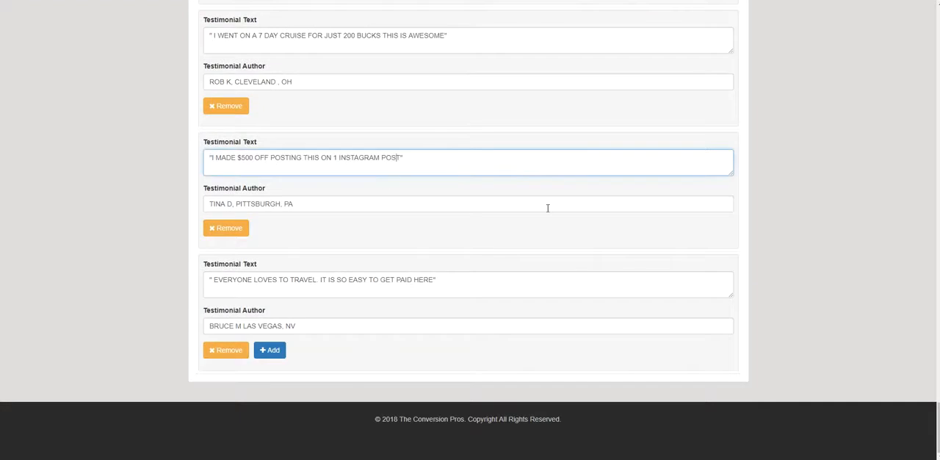
Save the webinar again with the corrected testimonial and dismiss the save message.
scroll(547, 205, "up", 15)
scroll(763, 182, "up", 10)
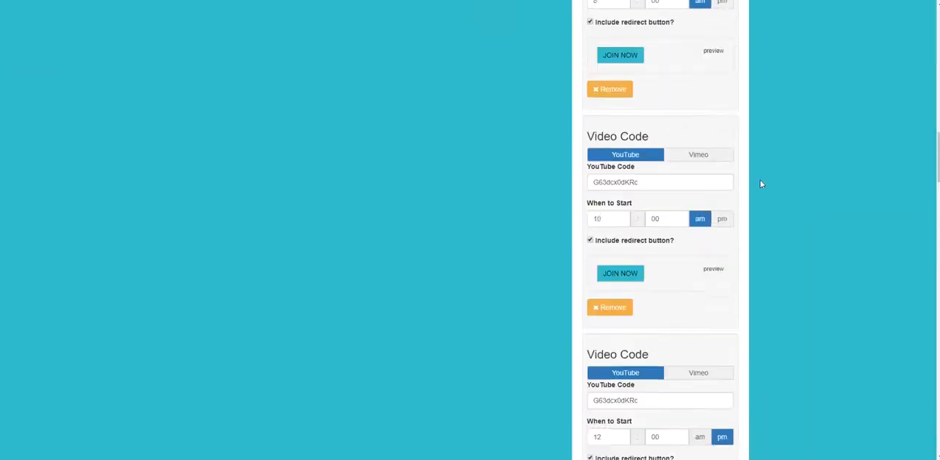
left_click(881, 81)
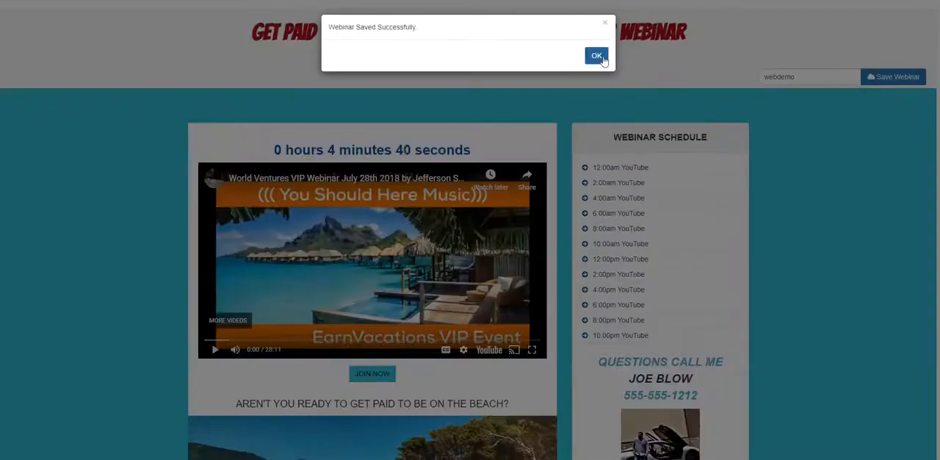
left_click(600, 56)
Return to the Conversion Pros portal and reload the Webinar Builder's list of all webinars.
scroll(773, 215, "down", 3)
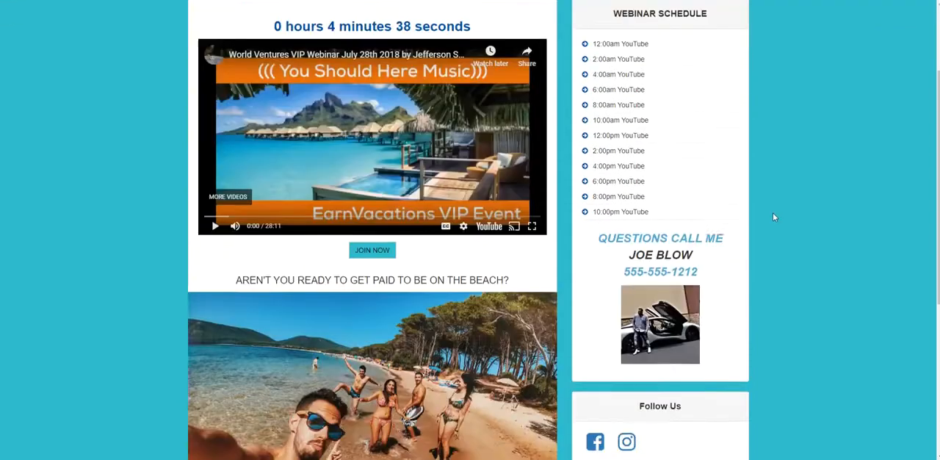
scroll(770, 230, "up", 3)
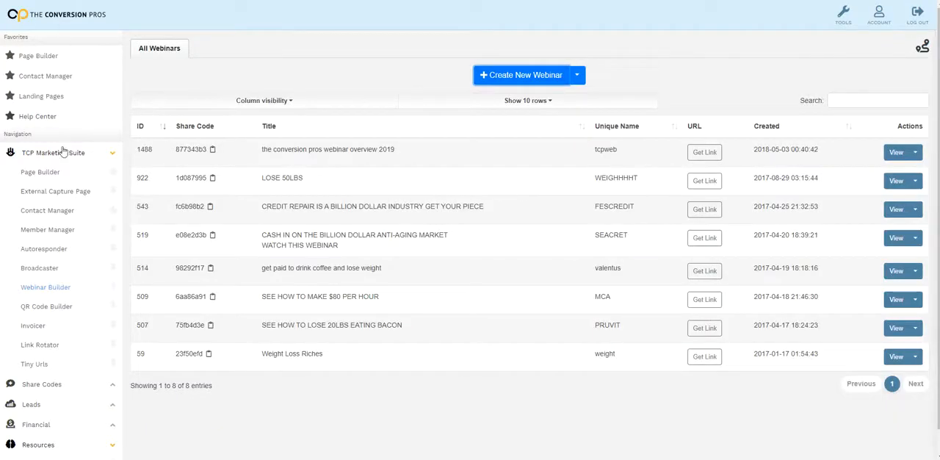
left_click(52, 291)
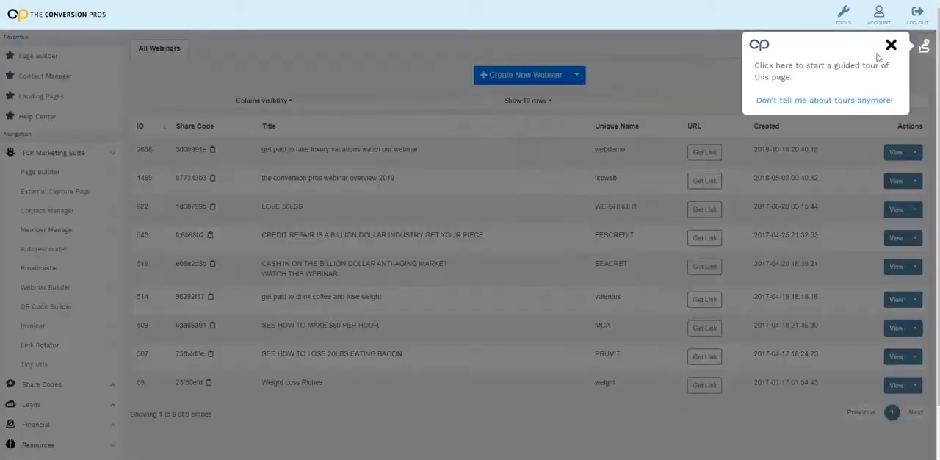
left_click(889, 46)
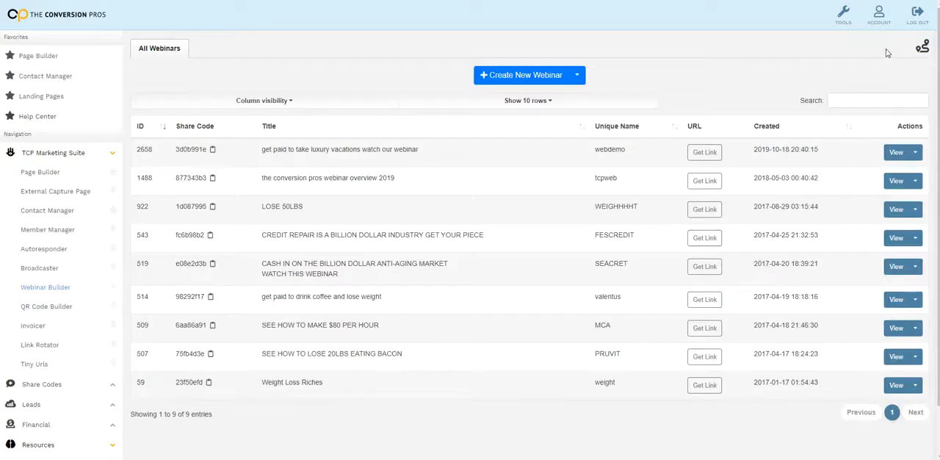
Create a new webinar from the share code of the webdemo webinar.
scroll(517, 184, "down", 1)
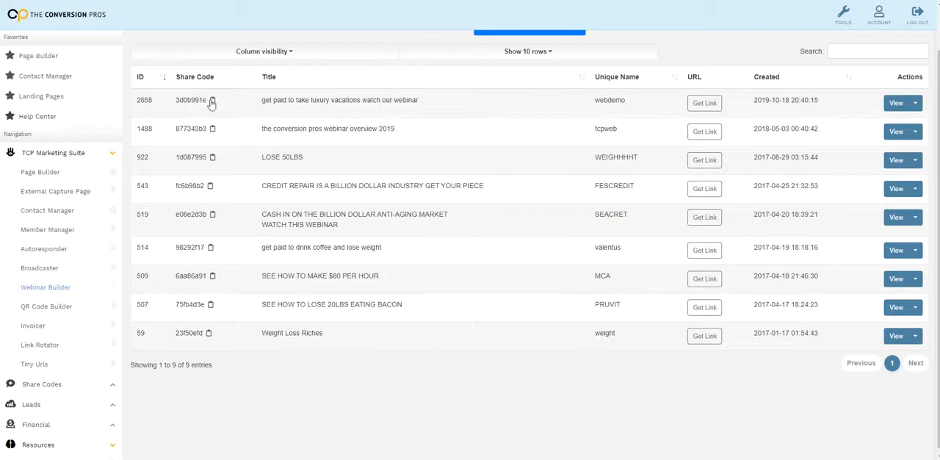
scroll(388, 200, "up", 1)
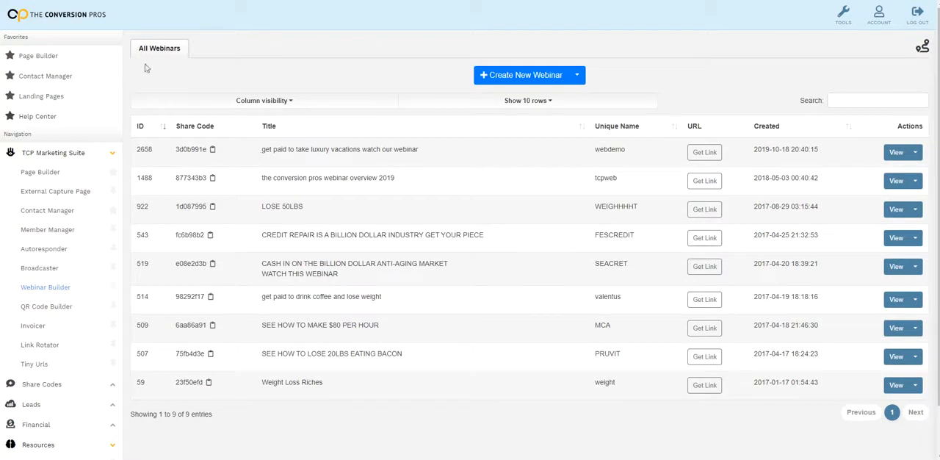
left_click(577, 76)
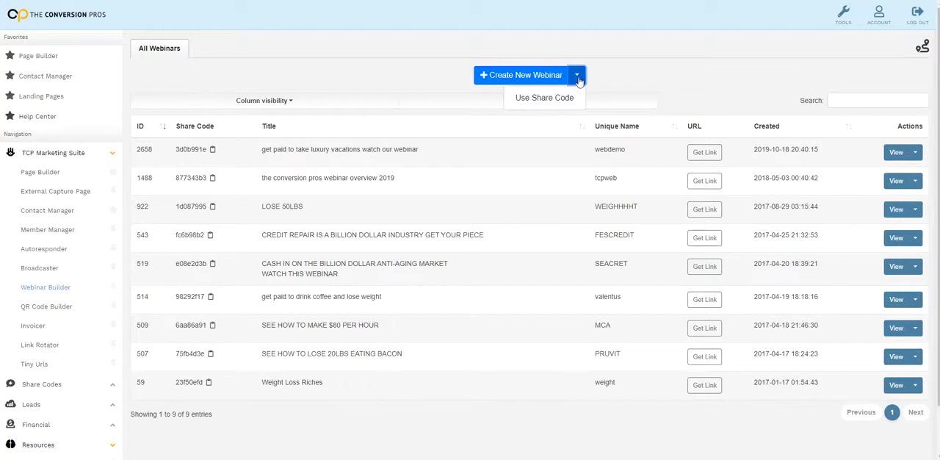
left_click(555, 99)
right_click(398, 81)
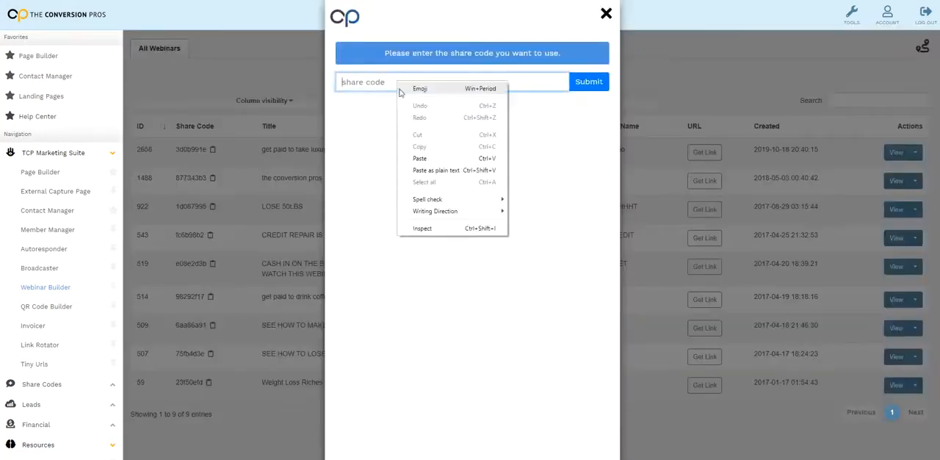
left_click(430, 153)
left_click(580, 83)
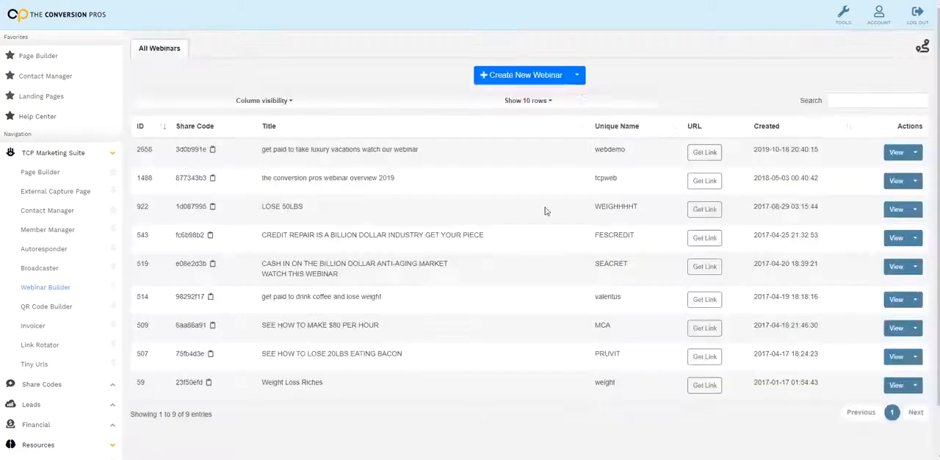
left_click(497, 83)
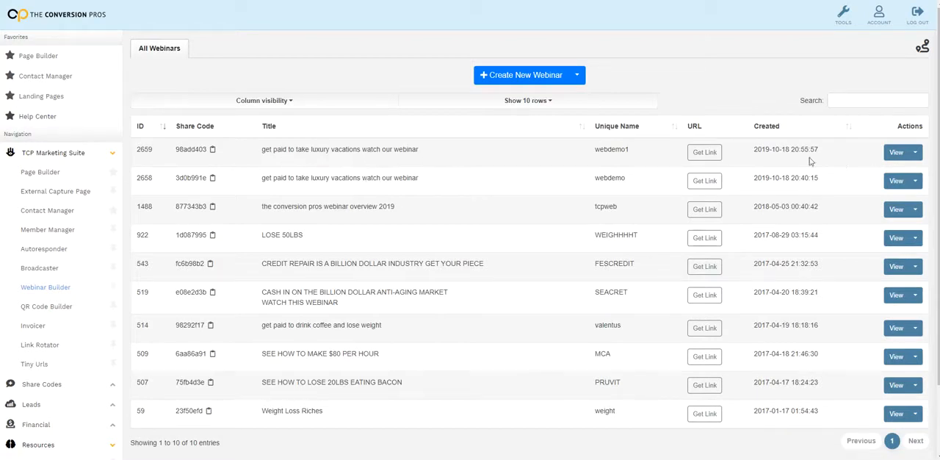
Open the copied webinar webdemo1 in editing mode and check the first video's JOIN NOW button settings, leaving them as they are.
left_click(915, 153)
left_click(902, 158)
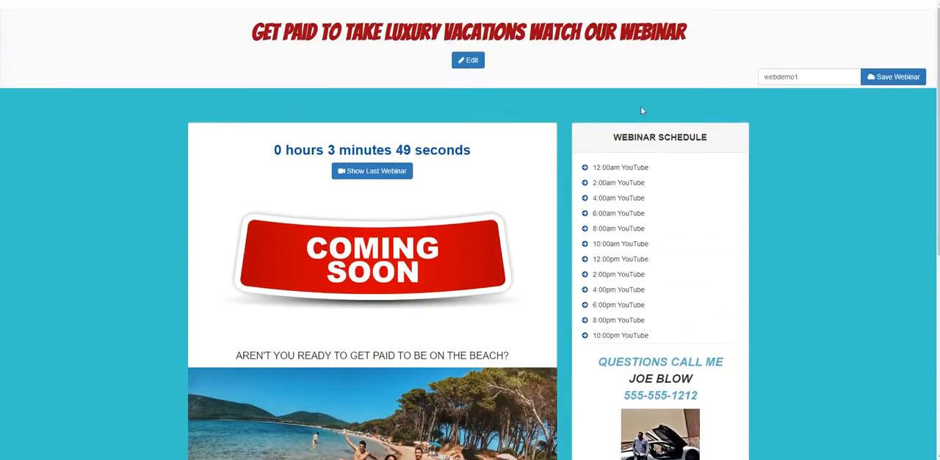
left_click(475, 63)
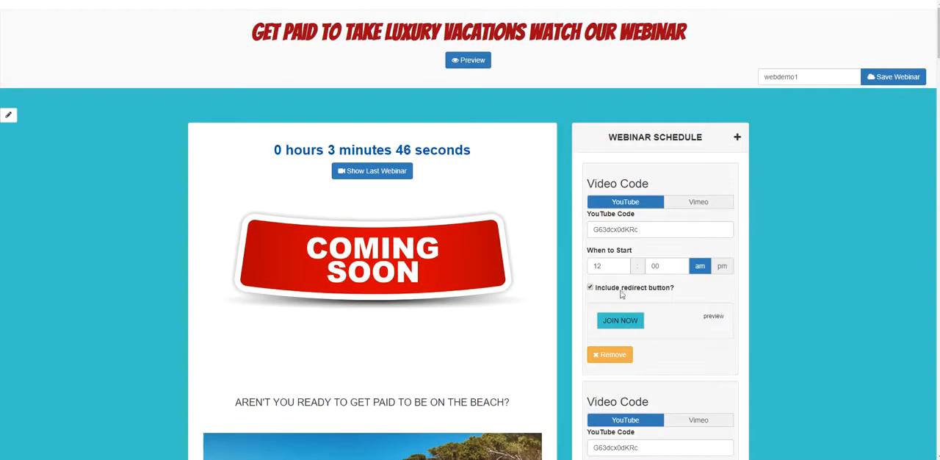
left_click(620, 321)
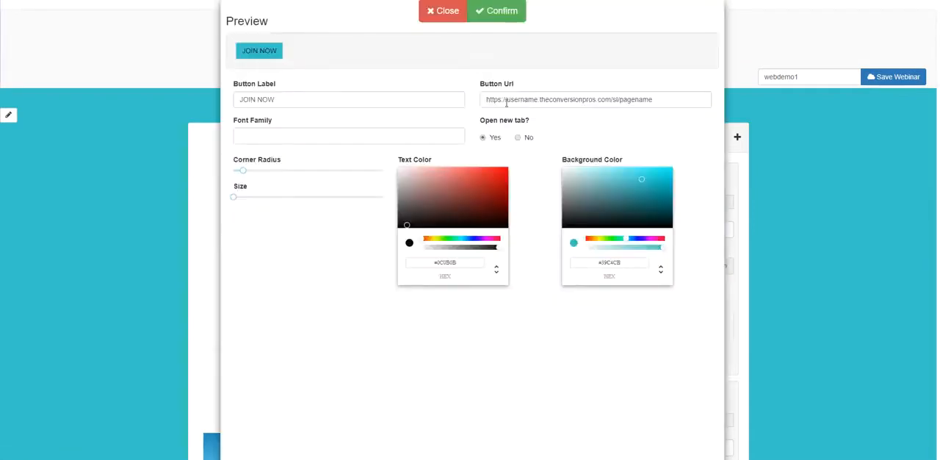
left_click(454, 20)
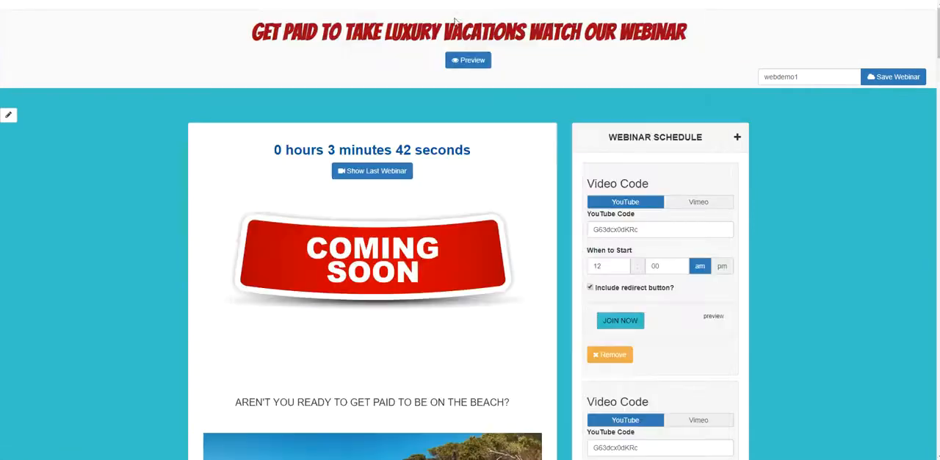
Examine the copied webinar's video slots, contact details, social links, testimonials and beach content in editing mode.
scroll(689, 297, "down", 8)
scroll(689, 297, "down", 10)
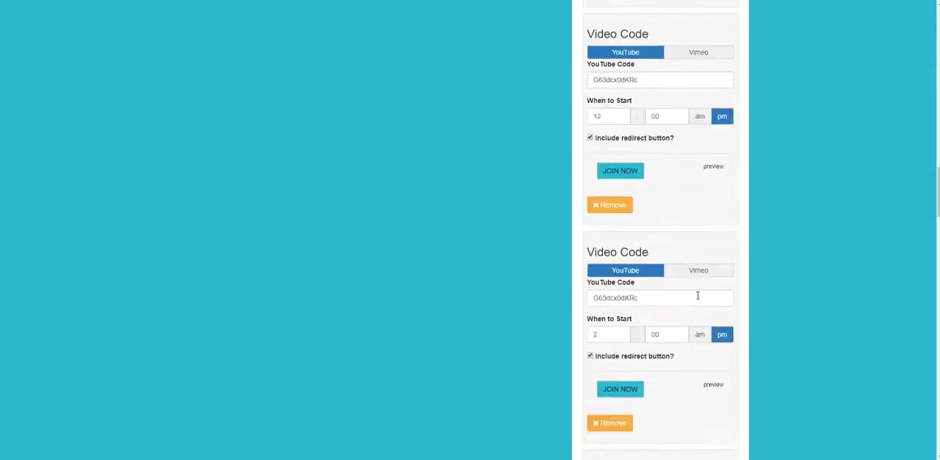
scroll(659, 307, "up", 4)
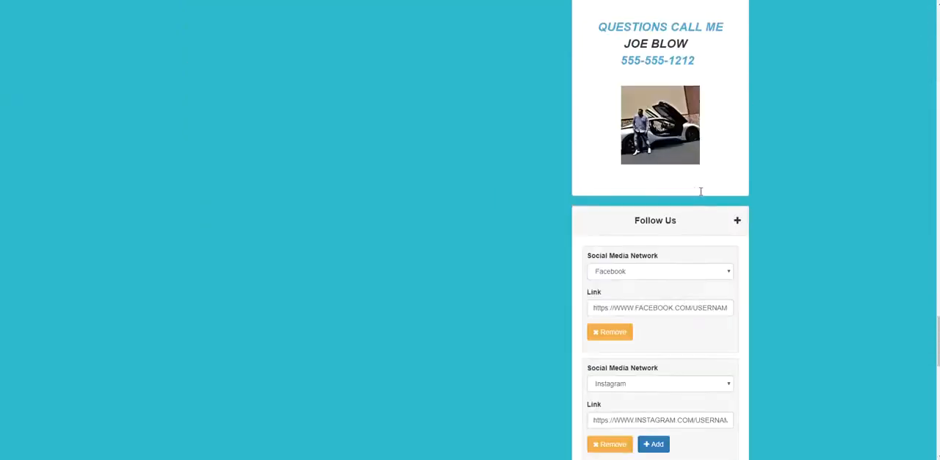
scroll(632, 321, "down", 2)
scroll(677, 325, "down", 7)
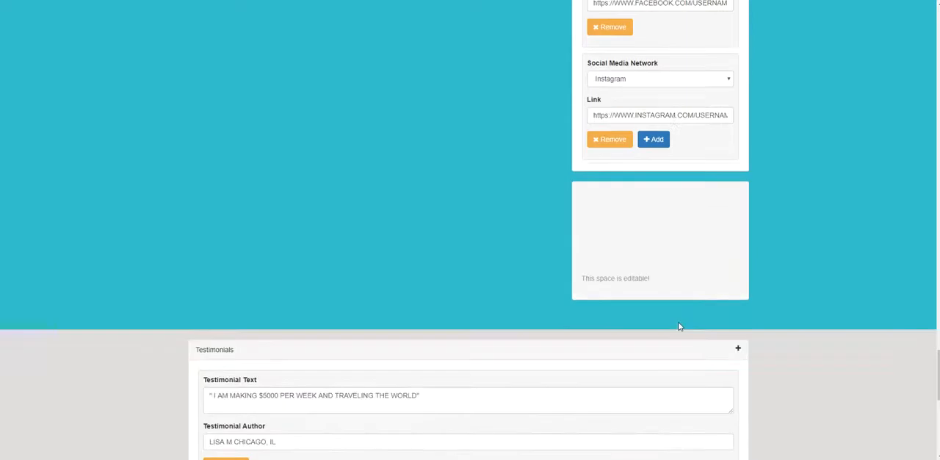
scroll(671, 321, "up", 2)
scroll(565, 317, "down", 3)
scroll(314, 266, "up", 15)
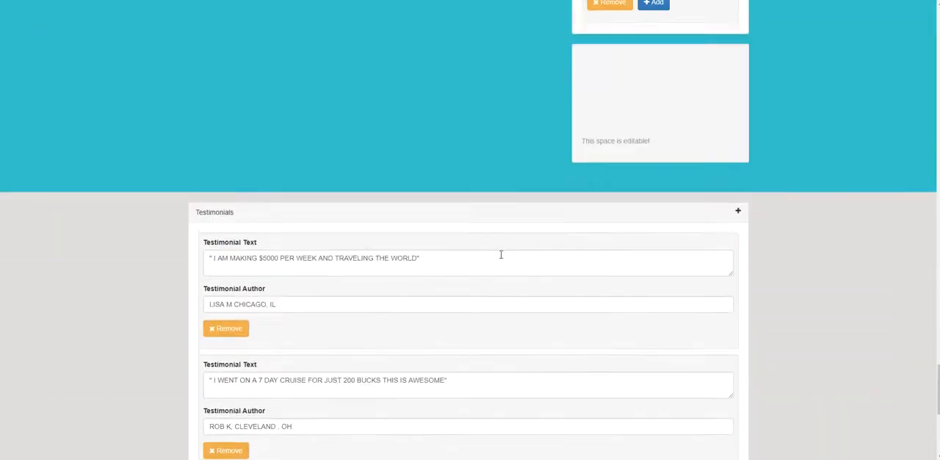
scroll(690, 234, "up", 8)
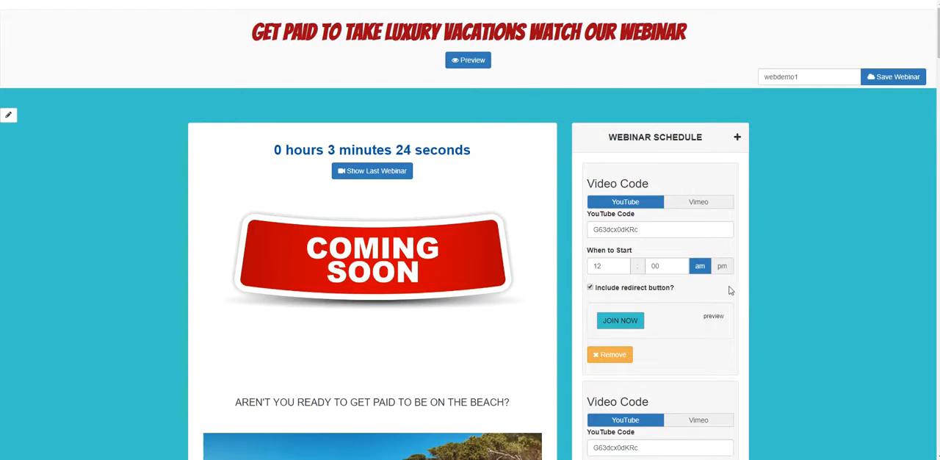
scroll(727, 294, "down", 1)
scroll(727, 293, "up", 1)
scroll(598, 279, "down", 7)
scroll(746, 294, "up", 7)
scroll(771, 220, "down", 7)
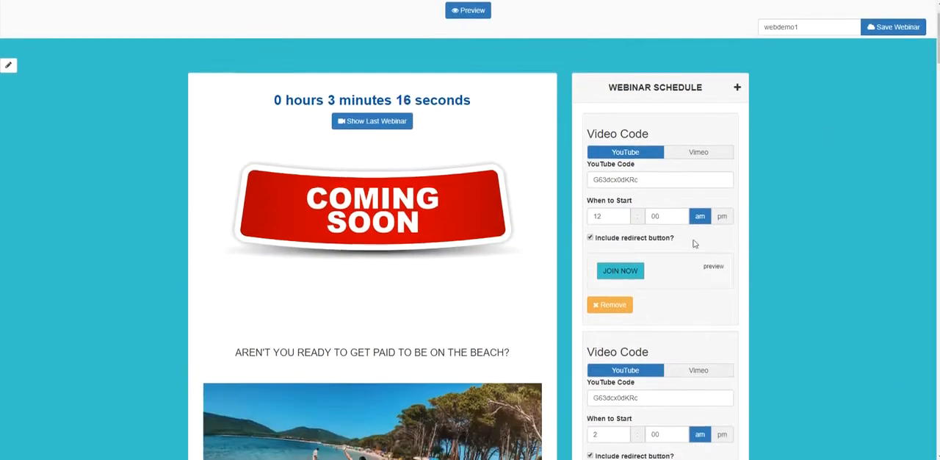
scroll(532, 290, "up", 1)
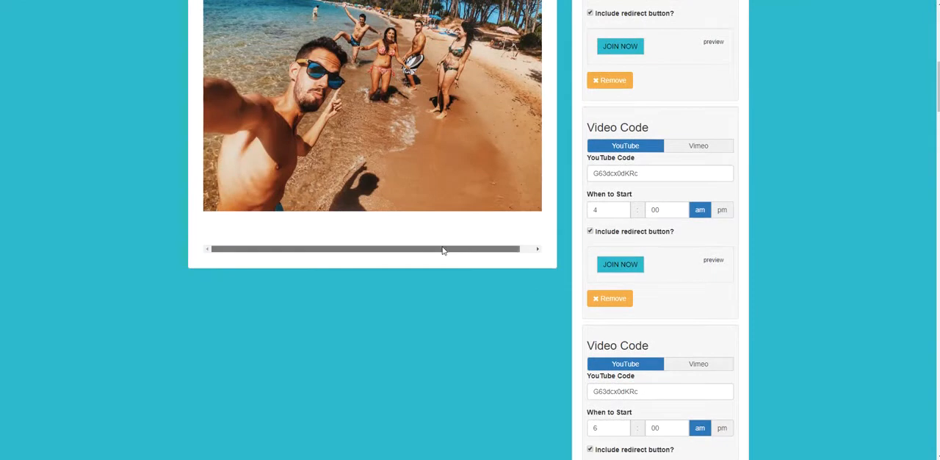
left_click_drag(420, 248, 451, 251)
scroll(577, 343, "up", 7)
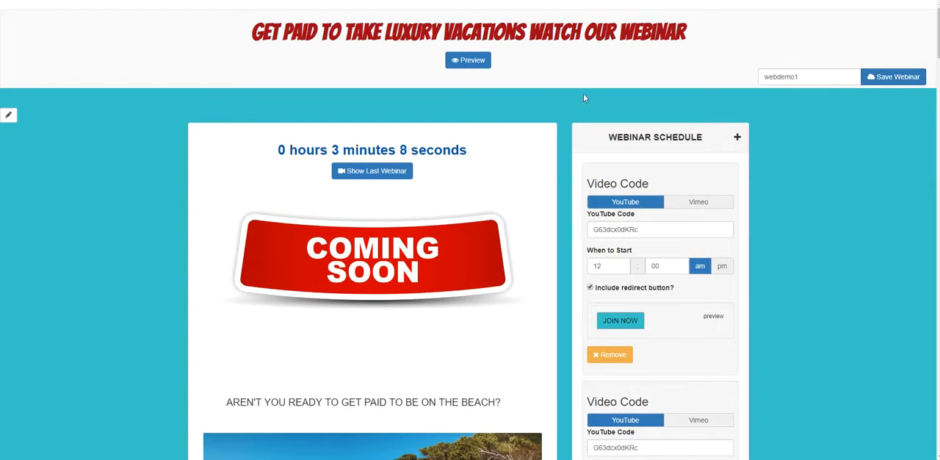
Inspect the page's background color settings and close them without changing the color.
left_click(10, 115)
scroll(181, 200, "down", 3)
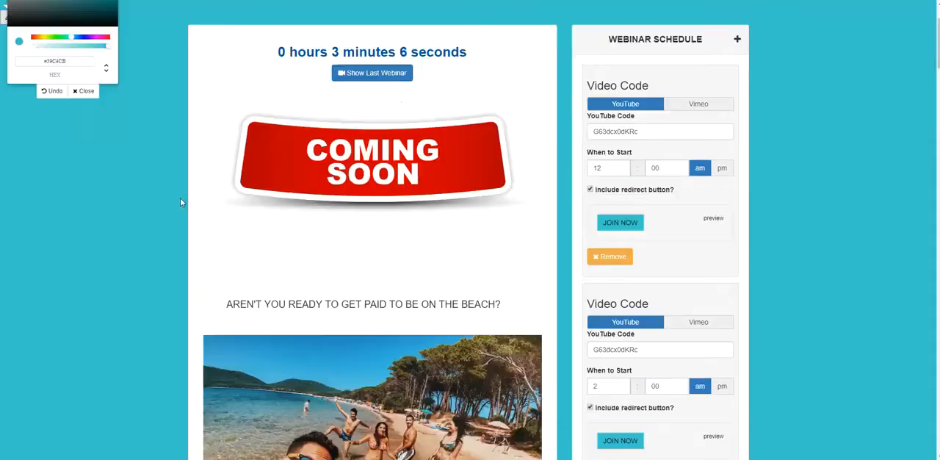
scroll(210, 207, "up", 3)
scroll(128, 197, "up", 1)
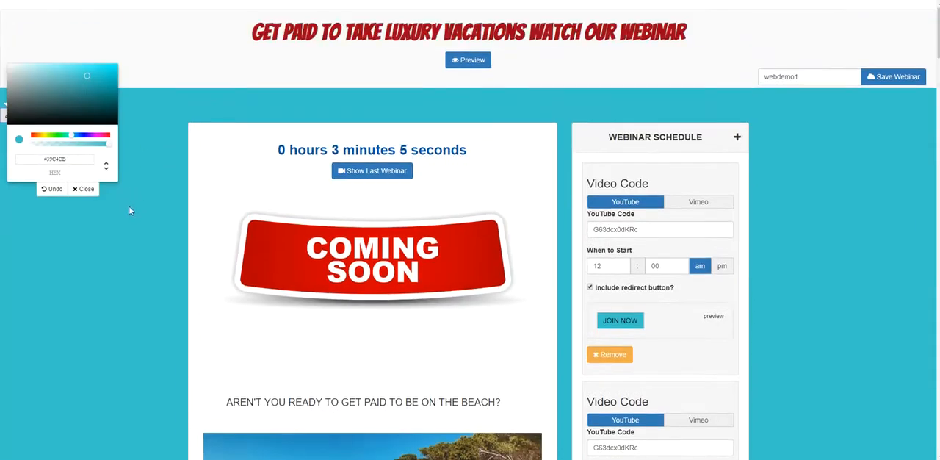
left_click(83, 189)
Preview the copied webinar page from the countdown to the testimonials and return to editing mode.
scroll(874, 146, "down", 1)
scroll(738, 101, "up", 1)
left_click(470, 61)
scroll(518, 147, "down", 5)
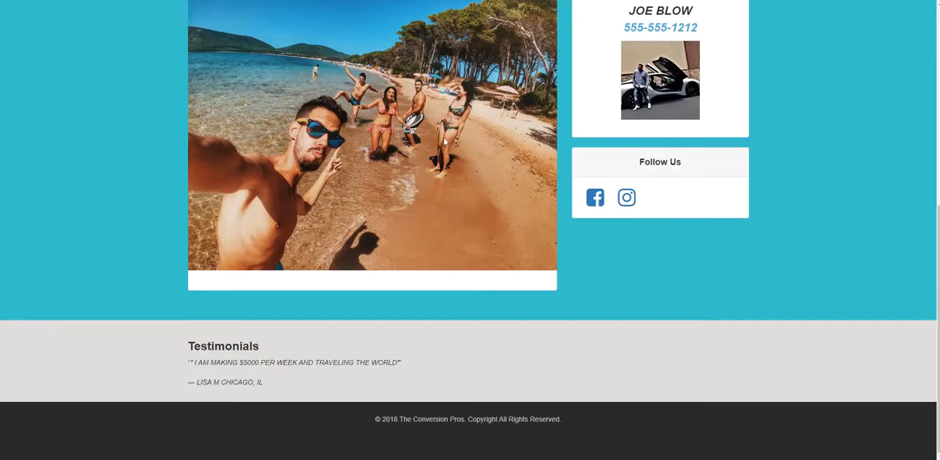
scroll(462, 233, "up", 4)
scroll(511, 235, "up", 3)
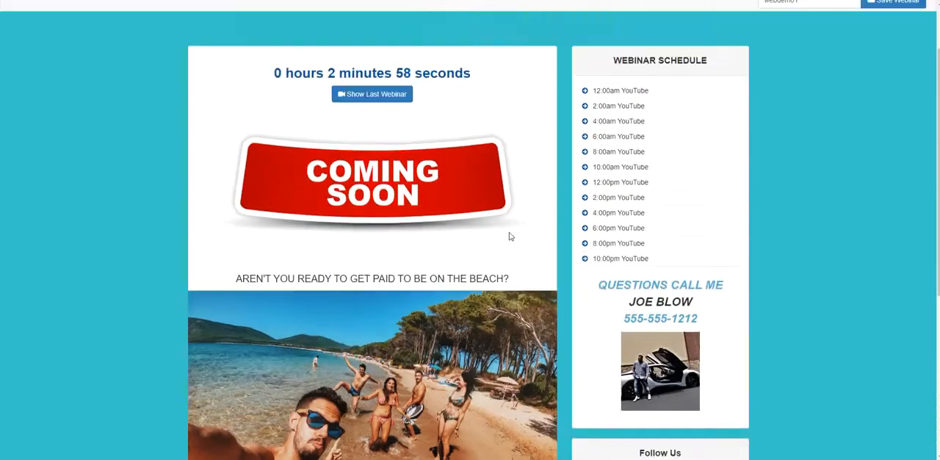
left_click(469, 60)
Check the beach photo and scheduled video slots in the editor and return to the list of all webinars.
scroll(451, 235, "down", 4)
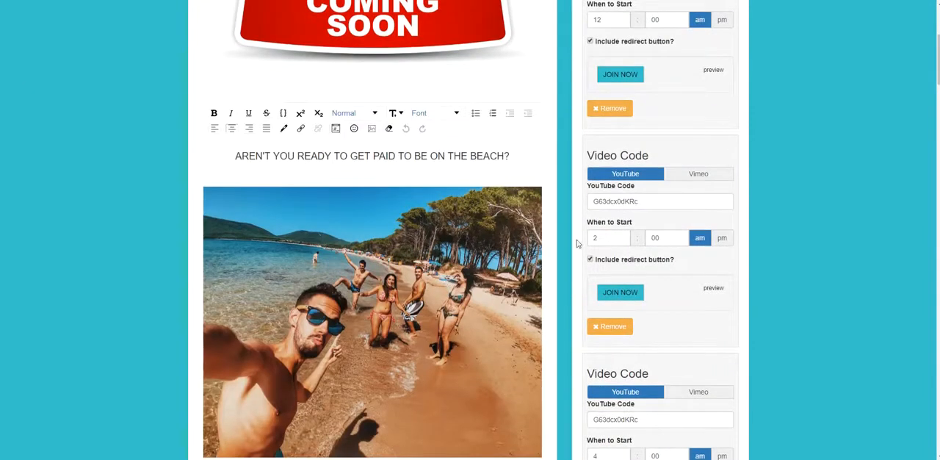
scroll(418, 206, "down", 3)
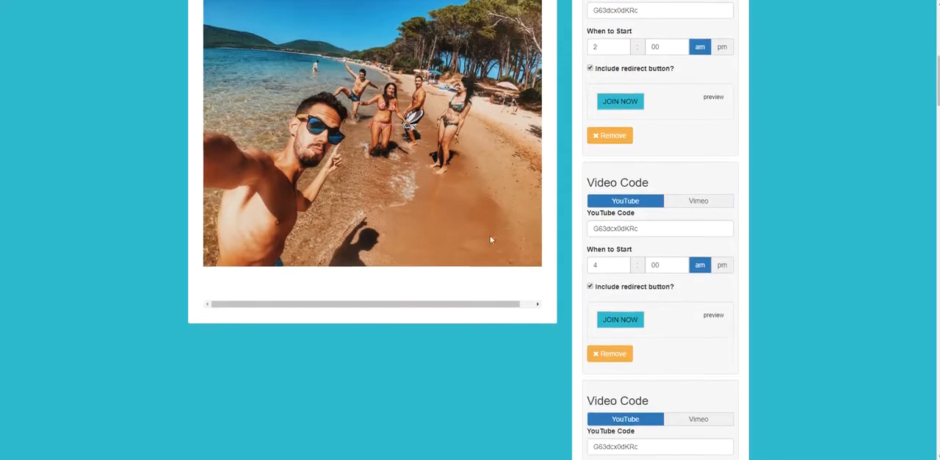
scroll(885, 176, "up", 4)
scroll(887, 152, "down", 10)
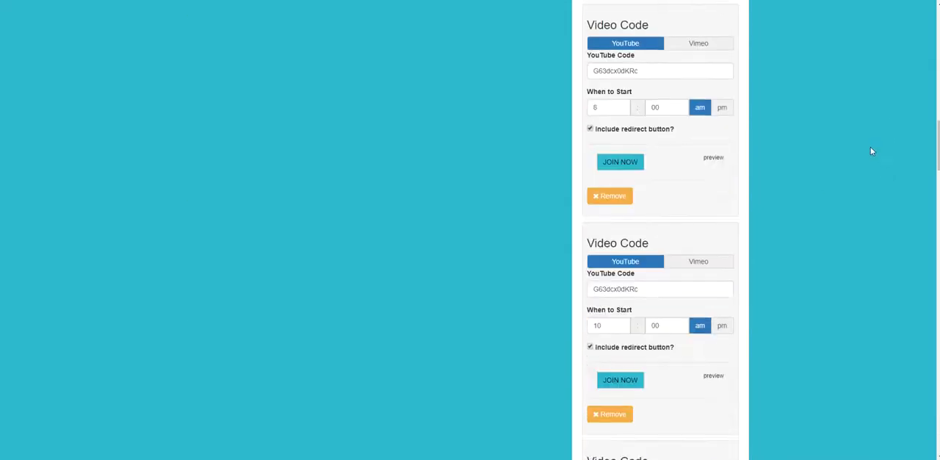
scroll(471, 108, "up", 2)
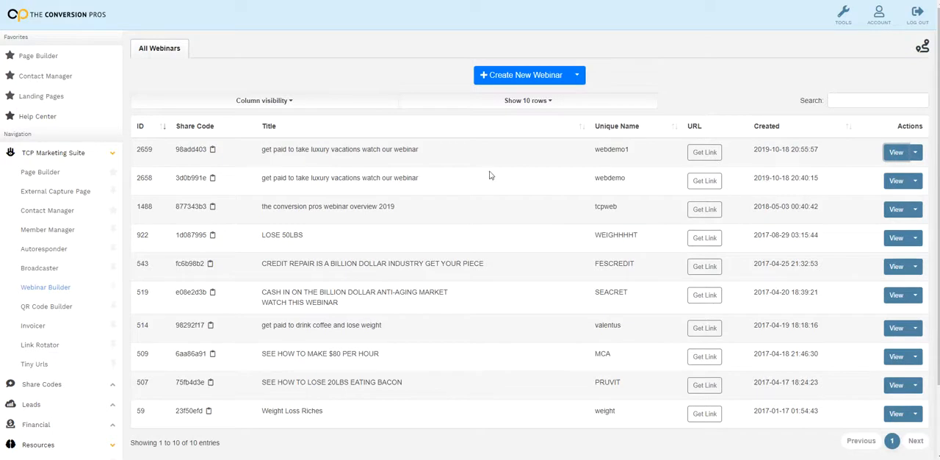
Copy the public link of the original webdemo webinar and close the link dialog.
left_click(705, 181)
left_click_drag(550, 76, 351, 89)
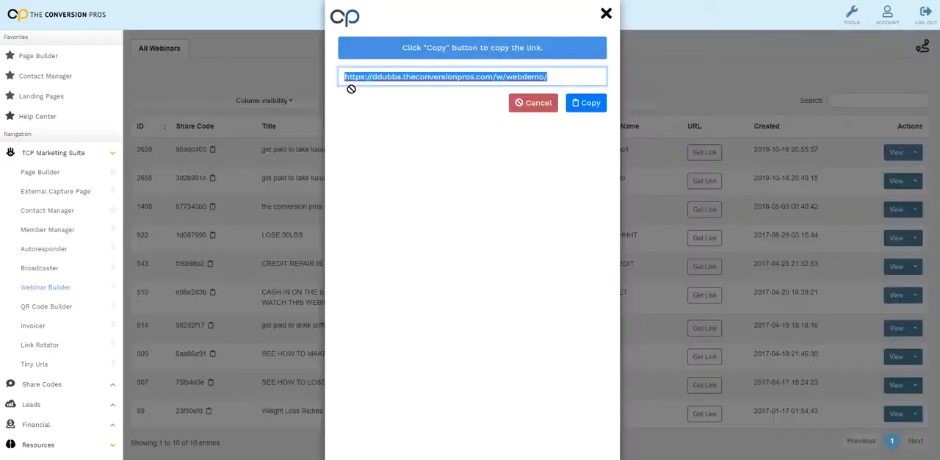
left_click(576, 103)
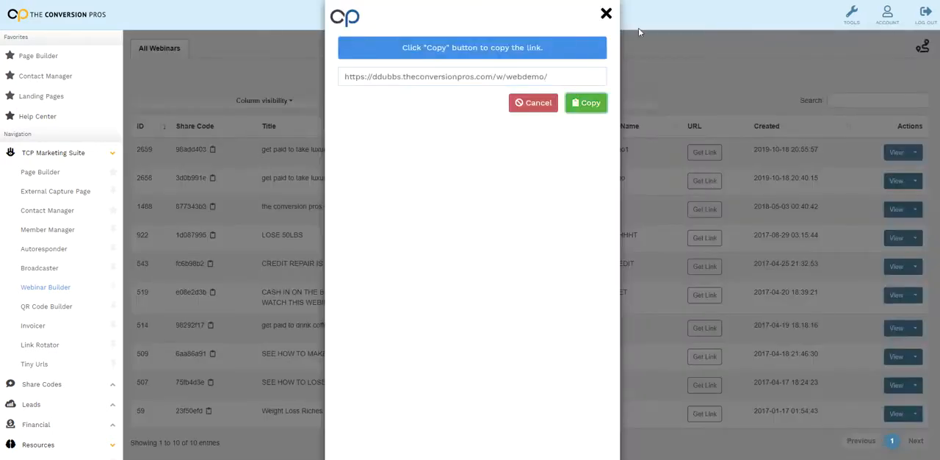
left_click(606, 14)
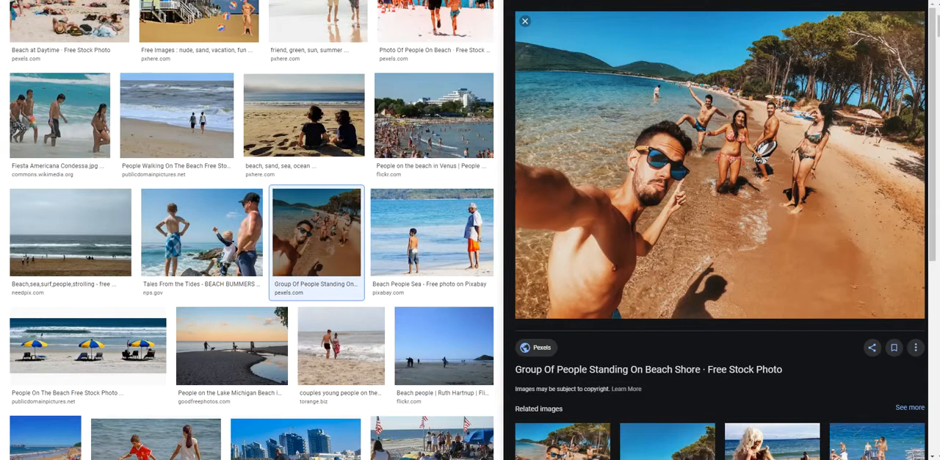
Load the copied webdemo link in the browser tab that holds the beach image search.
right_click(184, 0)
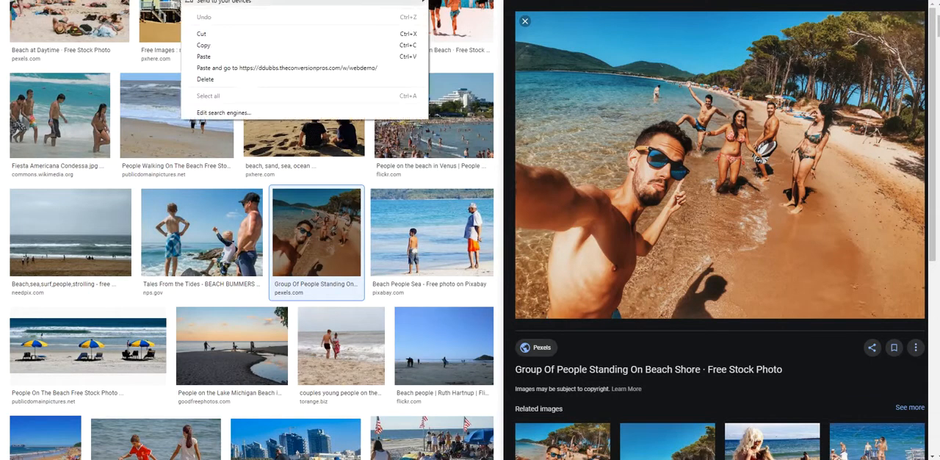
left_click(206, 56)
key("Return")
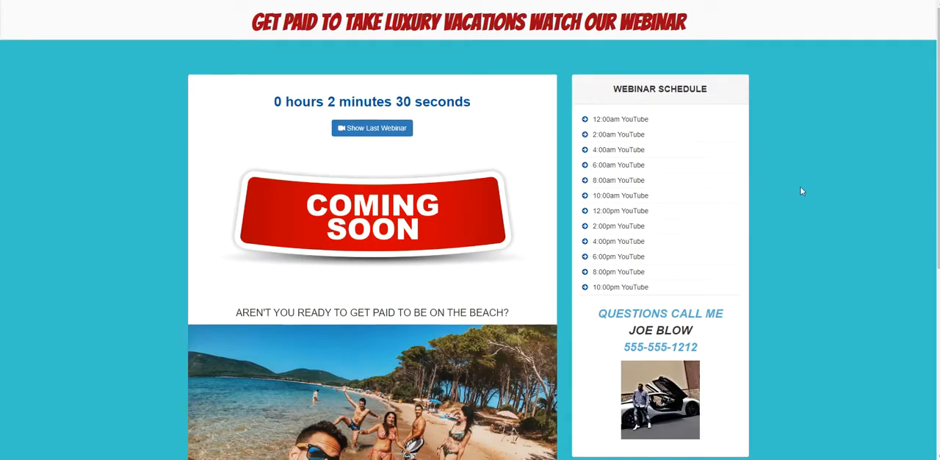
Review the live webdemo page, including the countdown, webinar schedule, contact section, beach photo, social links and rotating testimonials.
scroll(804, 181, "down", 5)
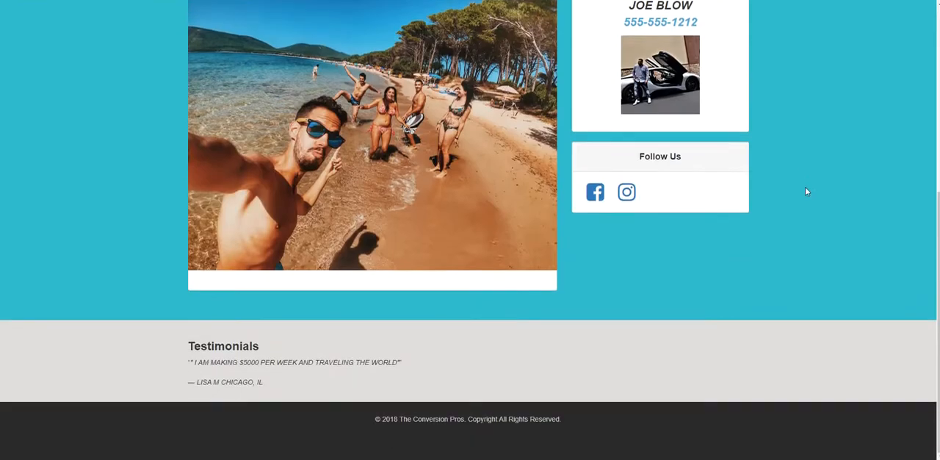
scroll(804, 191, "up", 5)
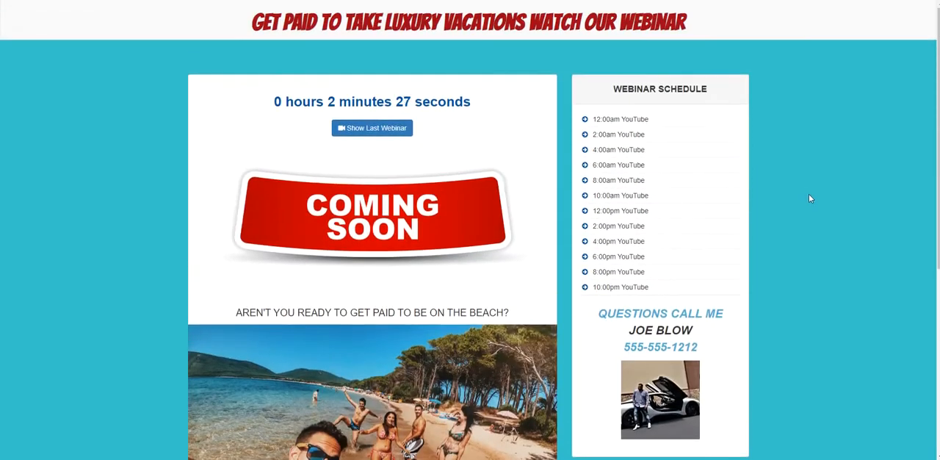
scroll(808, 195, "down", 3)
scroll(807, 198, "up", 3)
scroll(705, 59, "down", 2)
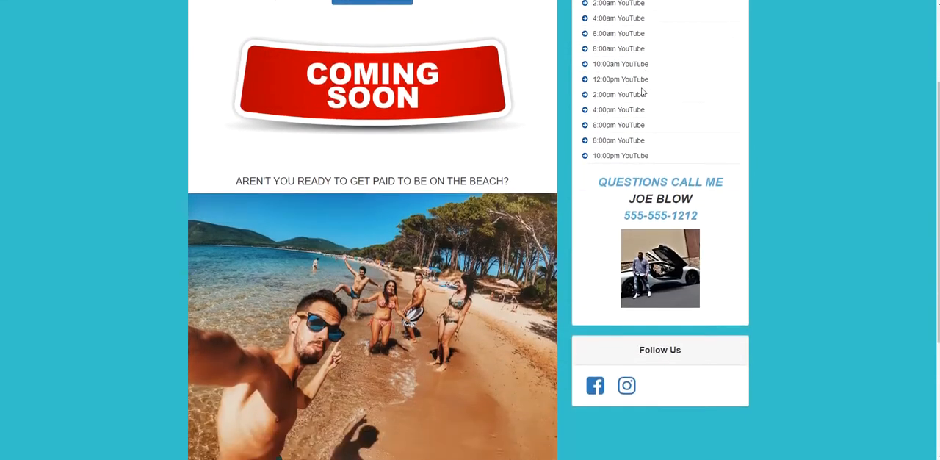
scroll(641, 91, "down", 2)
scroll(630, 93, "up", 4)
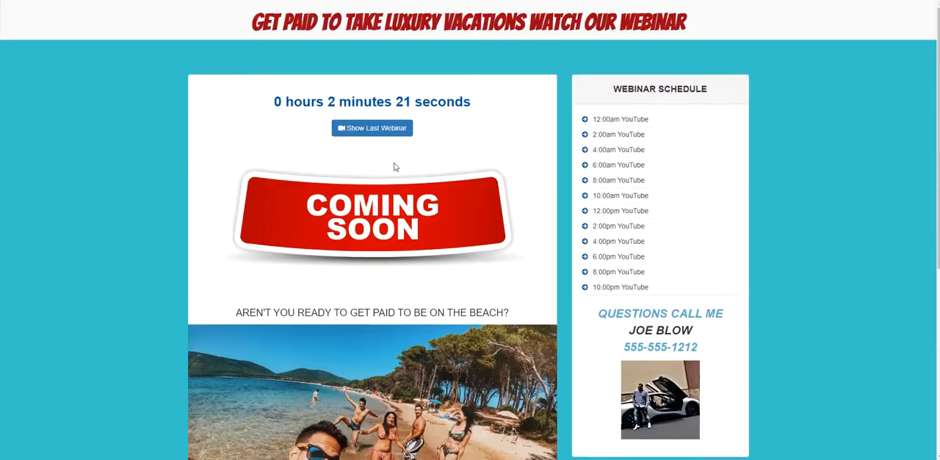
scroll(694, 184, "down", 4)
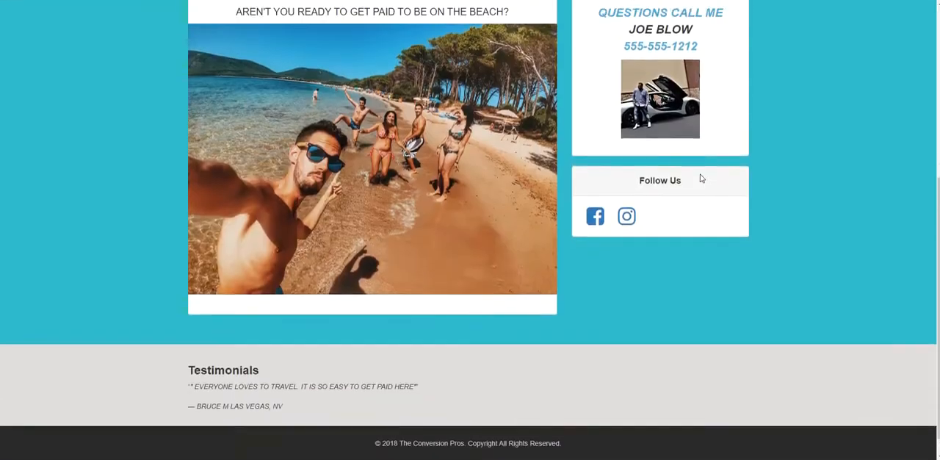
scroll(698, 180, "up", 5)
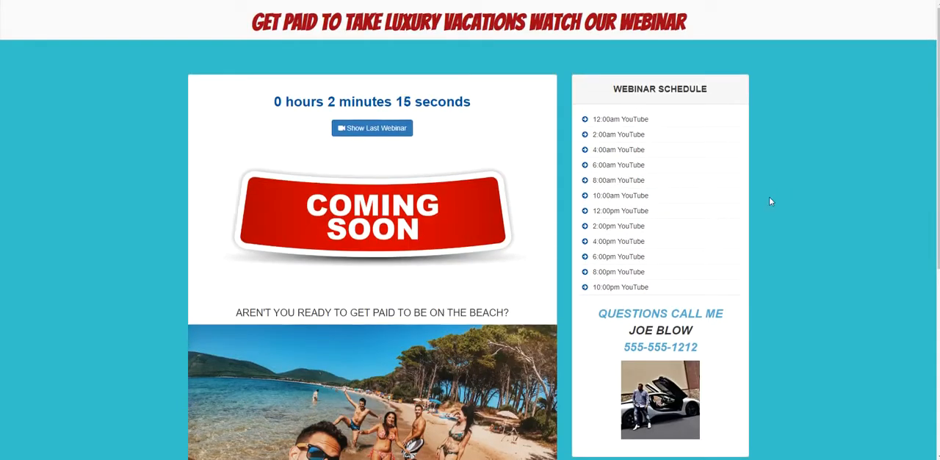
scroll(770, 201, "down", 5)
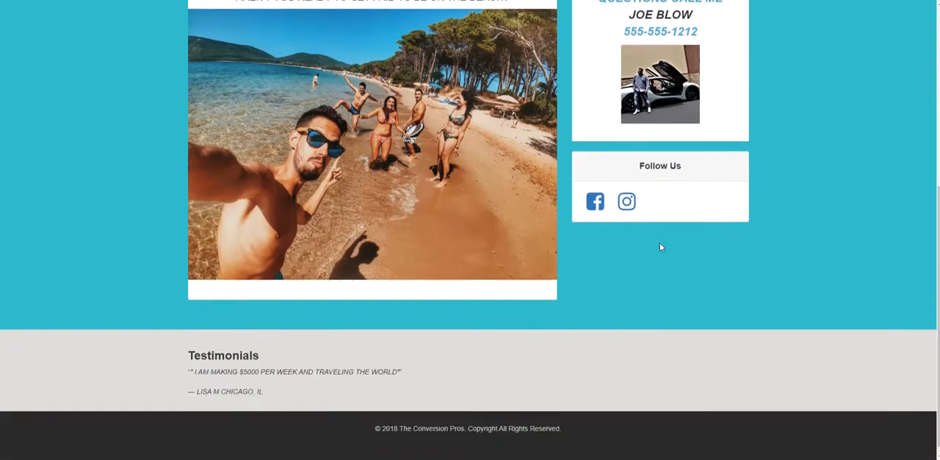
scroll(659, 247, "up", 5)
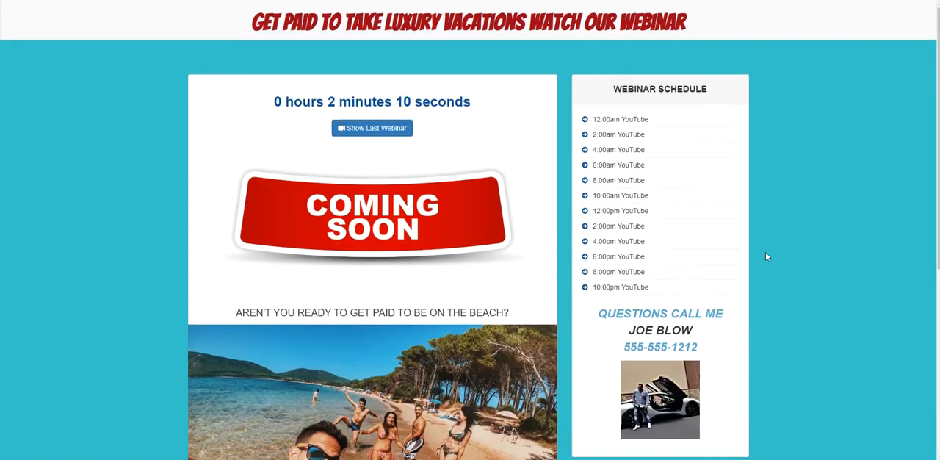
scroll(765, 253, "down", 5)
scroll(766, 256, "up", 5)
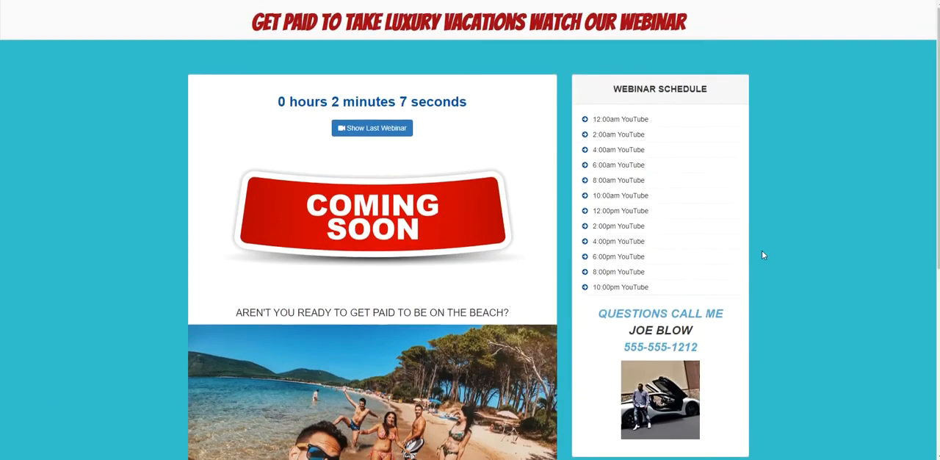